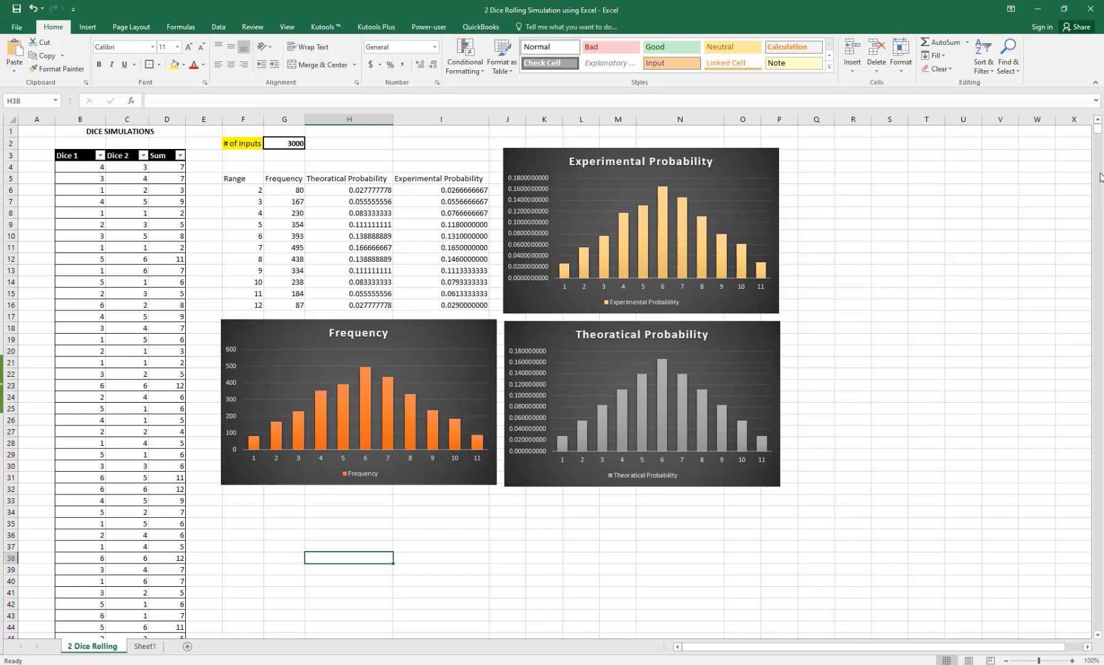
Step: On Sheet1, enter the title '2 Dice Simulation' in B2
{"action": "mouse_move", "coordinate": [1098, 128]}
{"action": "left_mouse_down"}
{"action": "mouse_move", "coordinate": [1059, 460]}
{"action": "mouse_move", "coordinate": [1091, 624]}
{"action": "mouse_move", "coordinate": [1098, 123]}
{"action": "left_mouse_up"}
{"action": "left_click", "coordinate": [147, 647]}
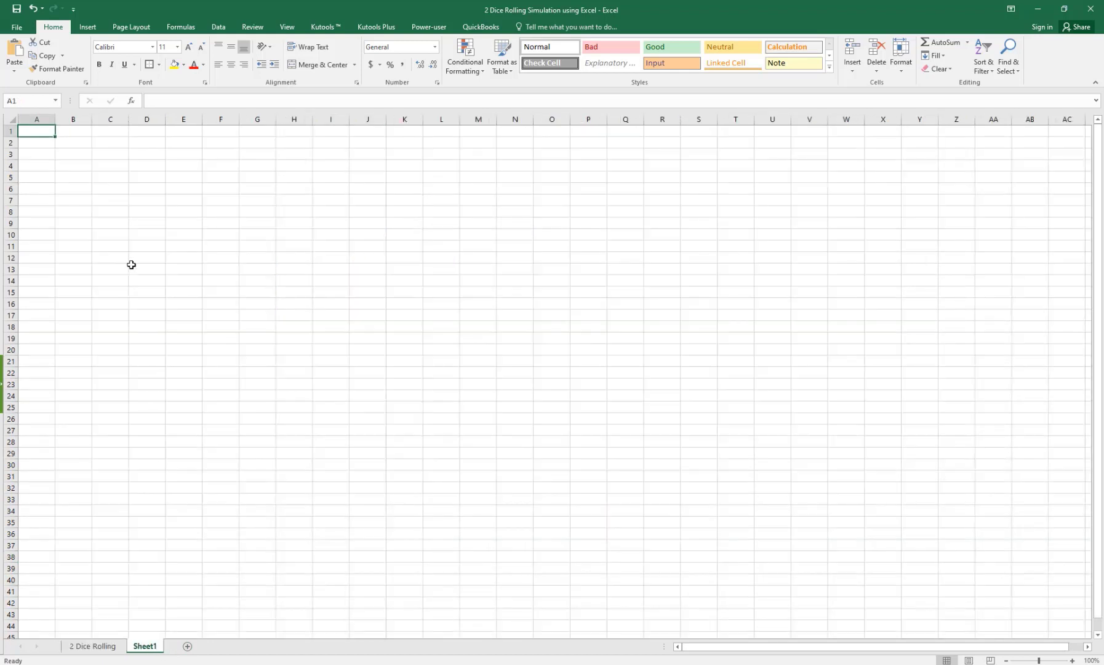
{"action": "left_click", "coordinate": [83, 143]}
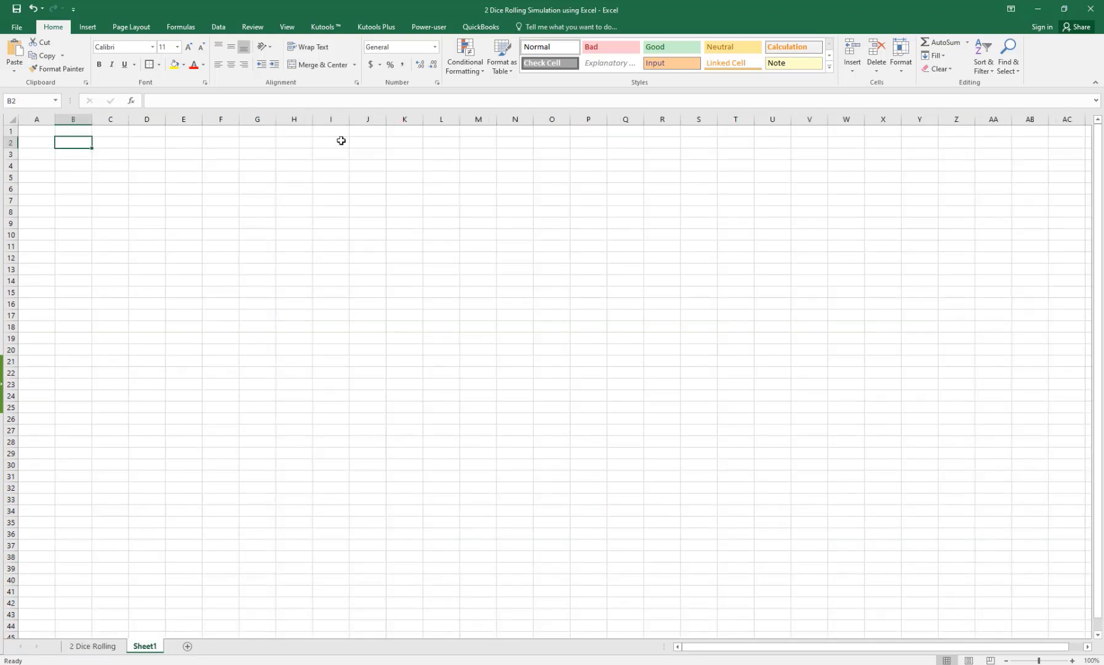
{"action": "type", "text": "2"}
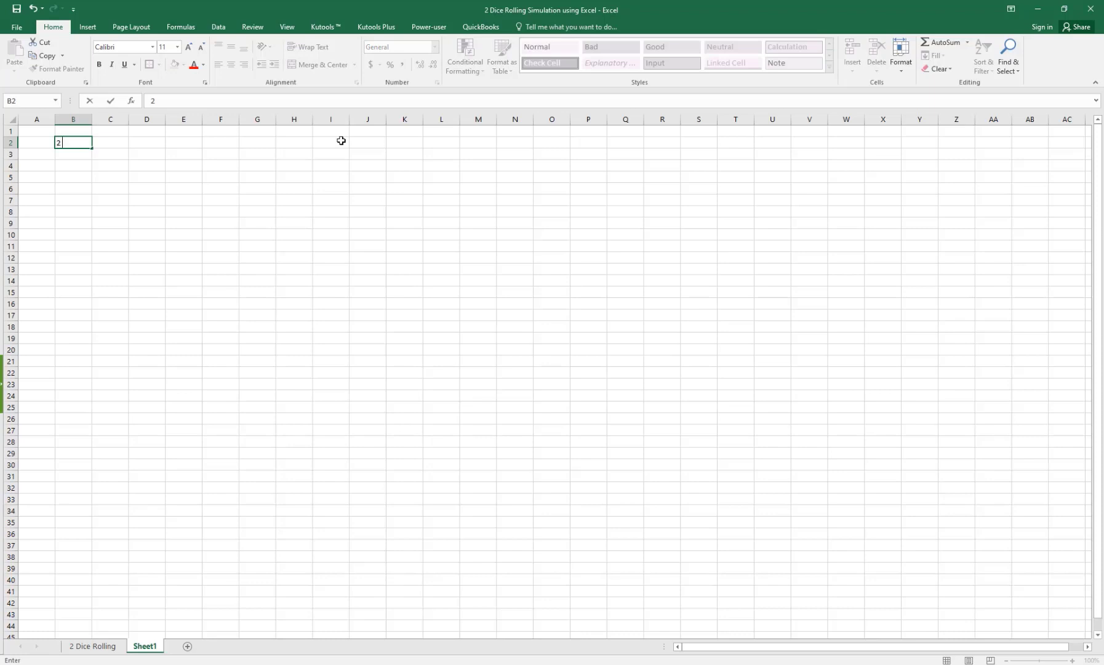
{"action": "type", "text": " Dice Simulation"}
{"action": "key", "text": "Return"}
{"action": "key", "text": "Return"}
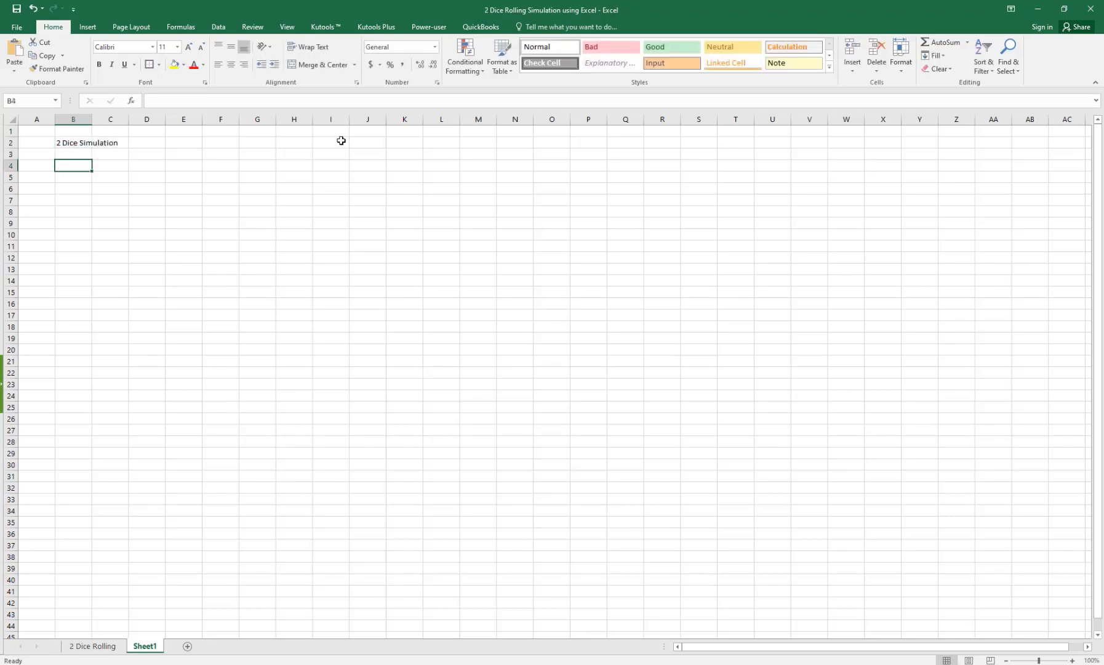
Step: Enter the heading 'Dice 1' in B4
{"action": "mouse_move", "coordinate": [465, 664]}
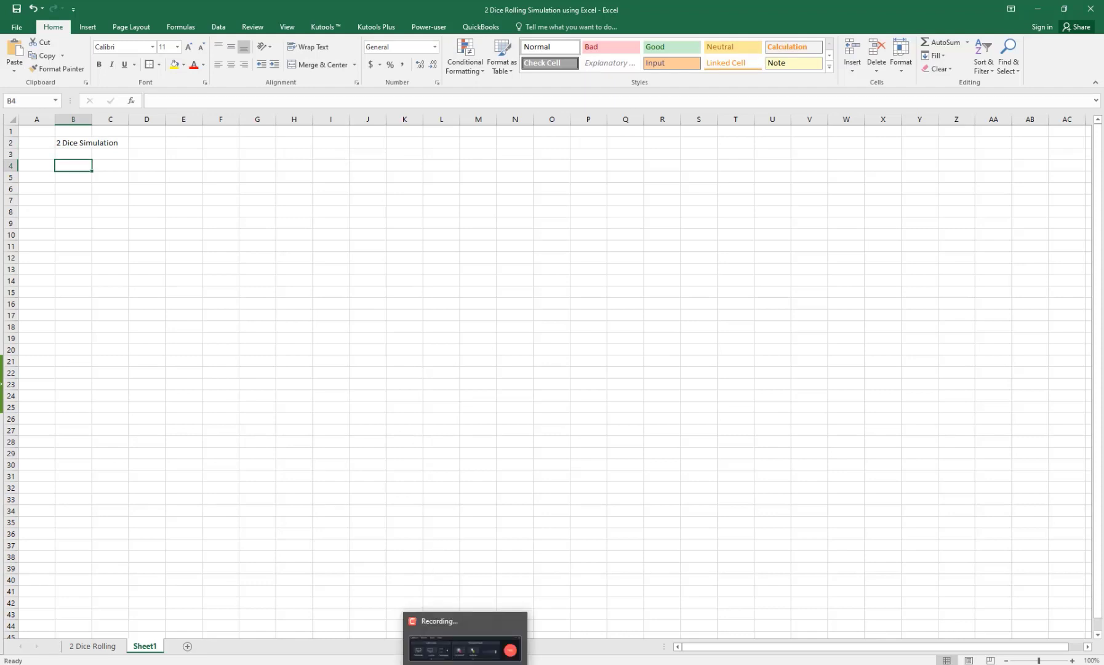
{"action": "left_click", "coordinate": [465, 664]}
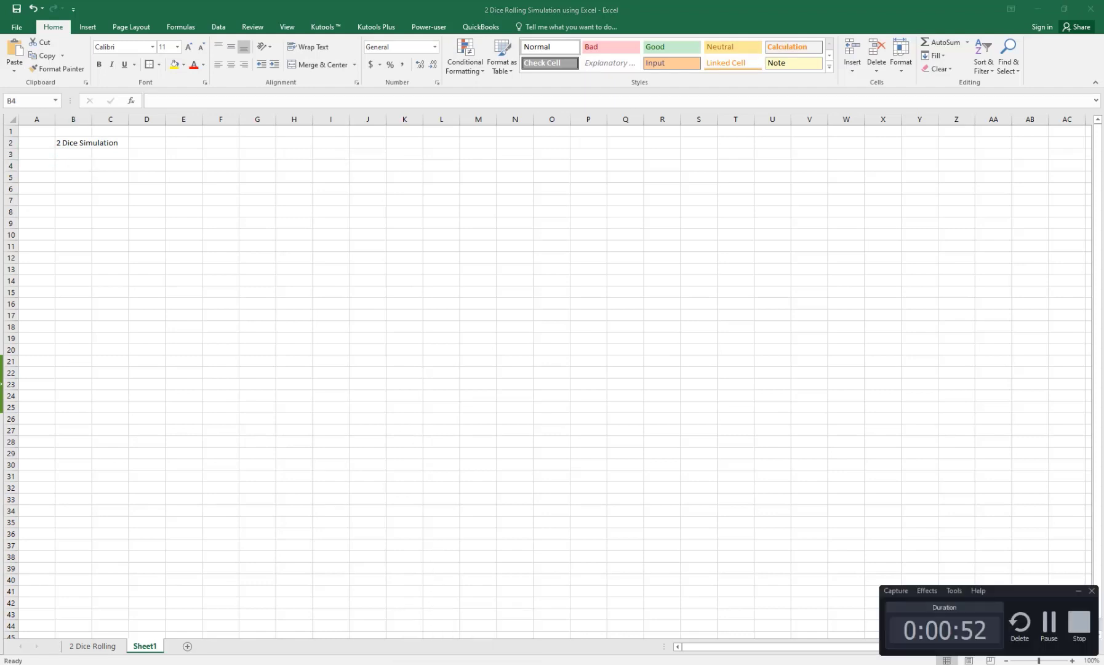
{"action": "left_click", "coordinate": [465, 664]}
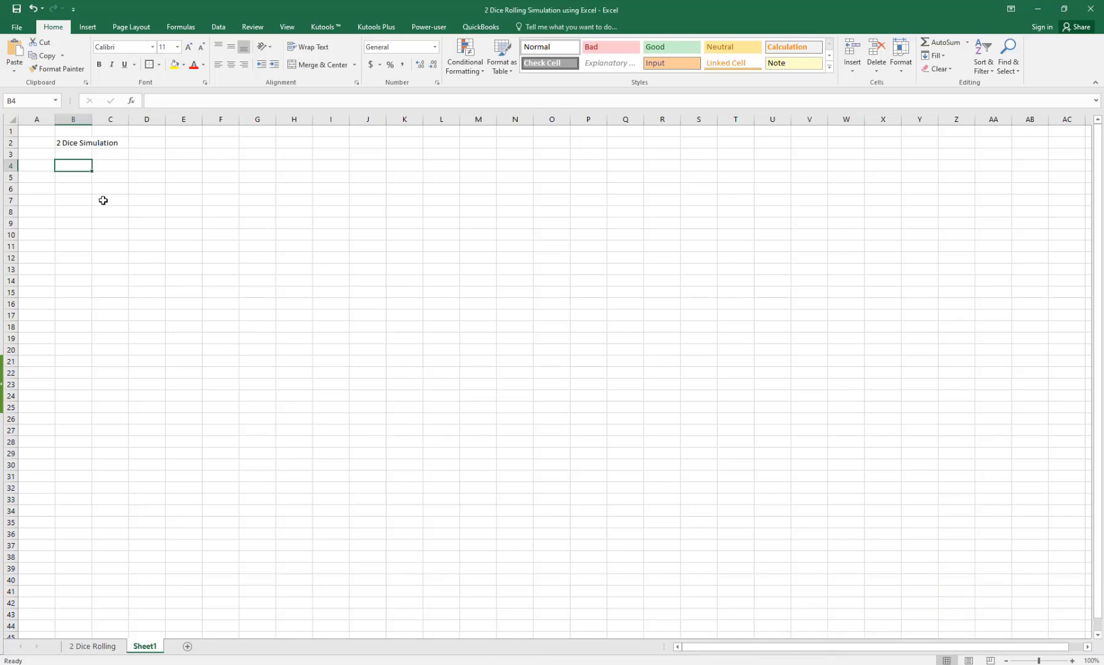
{"action": "type", "text": "Dice"}
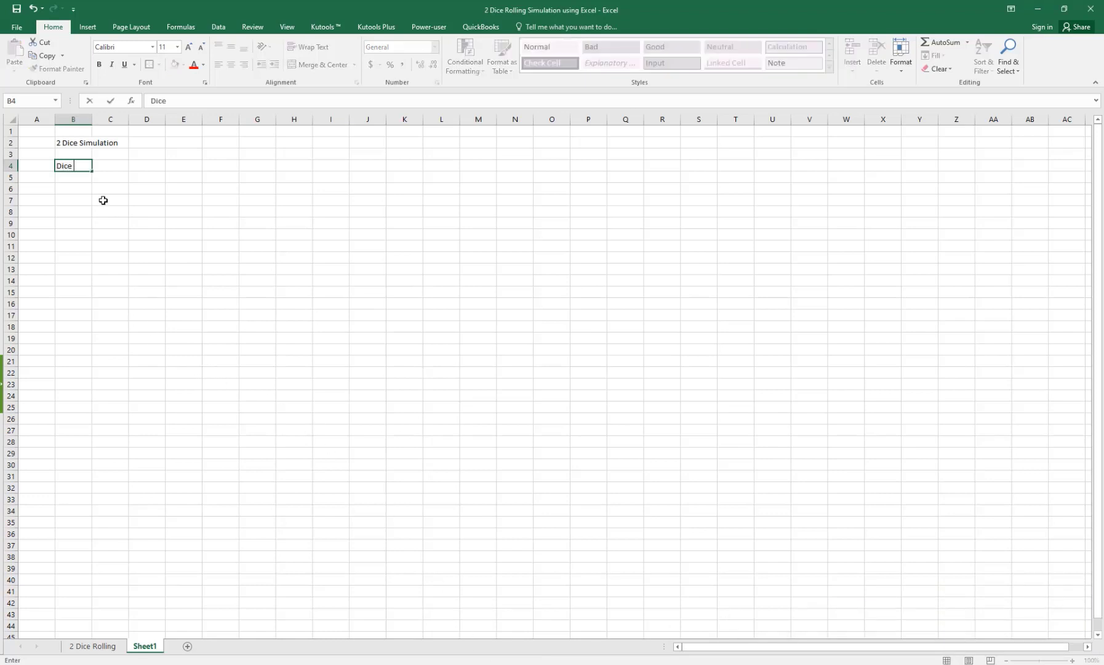
{"action": "key", "text": "Tab"}
{"action": "key", "text": "Left"}
{"action": "key", "text": "F2"}
{"action": "type", "text": "1"}
{"action": "key", "text": "Tab"}
Step: Add the 'Dice 2' and 'Sum' headings next to it, then return to B5
{"action": "type", "text": "Di"}
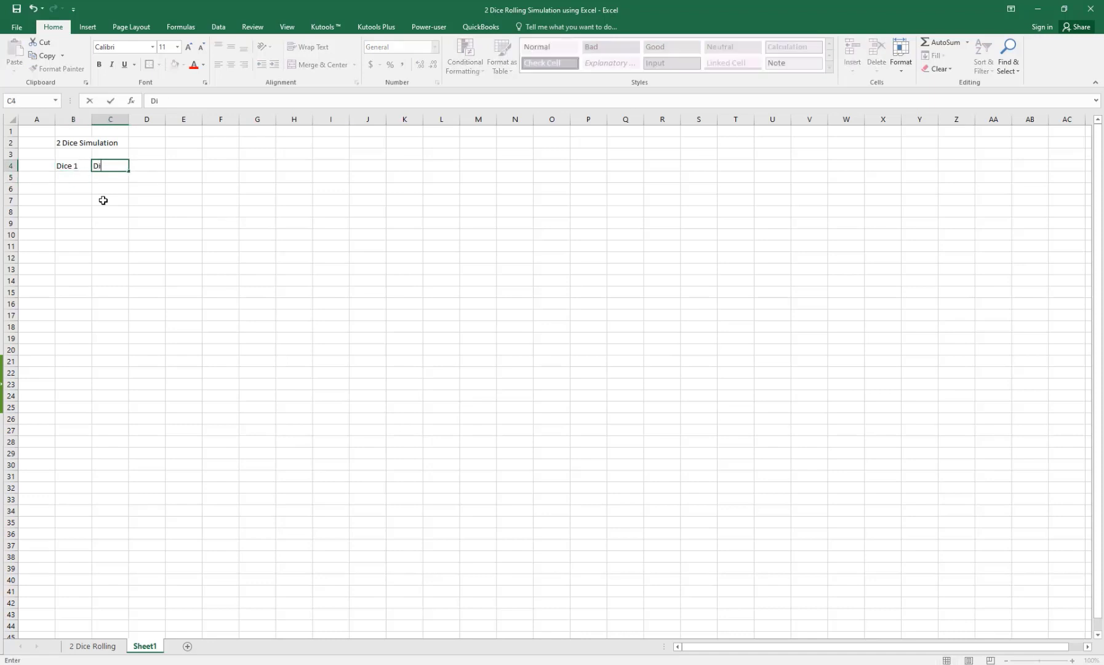
{"action": "key", "text": "Tab"}
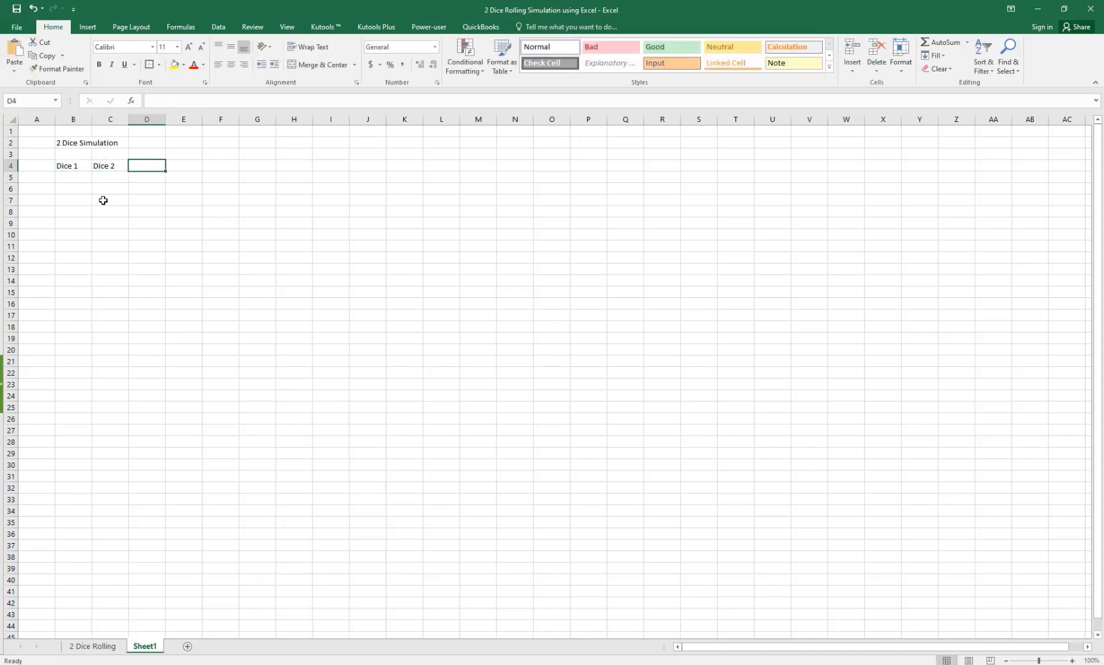
{"action": "type", "text": "Sum"}
{"action": "key", "text": "Return"}
{"action": "key", "text": "Left"}
{"action": "key", "text": "Left"}
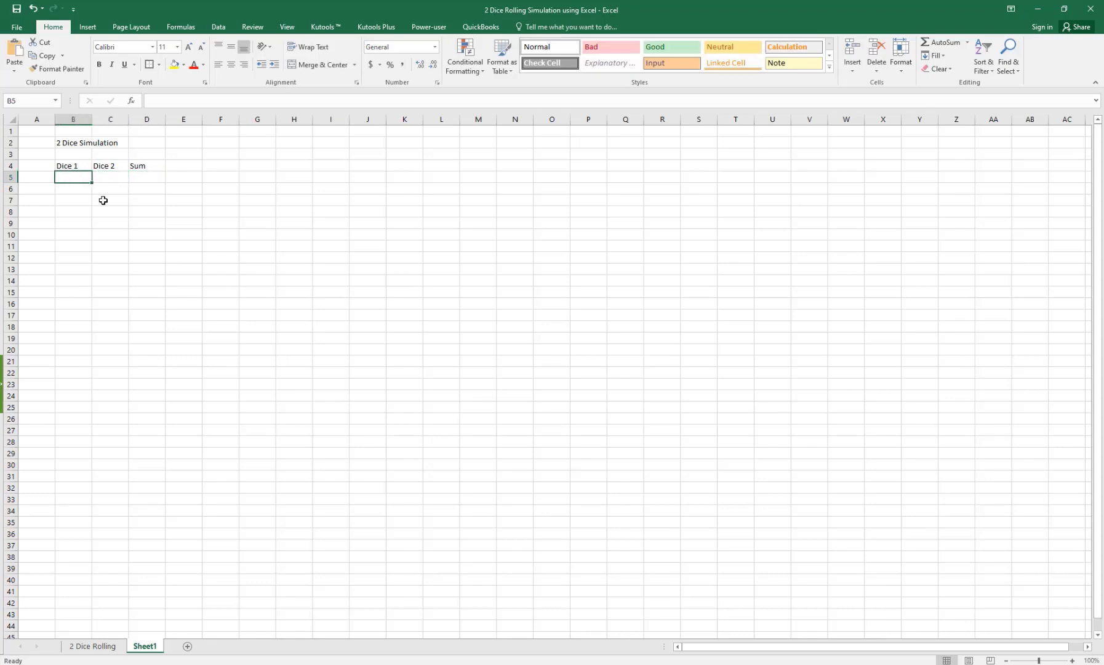
{"action": "key", "text": "Up"}
{"action": "key", "text": "Down"}
Step: Enter =RANDBETWEEN(1,6) in B5 and copy it into C5
{"action": "type", "text": "="}
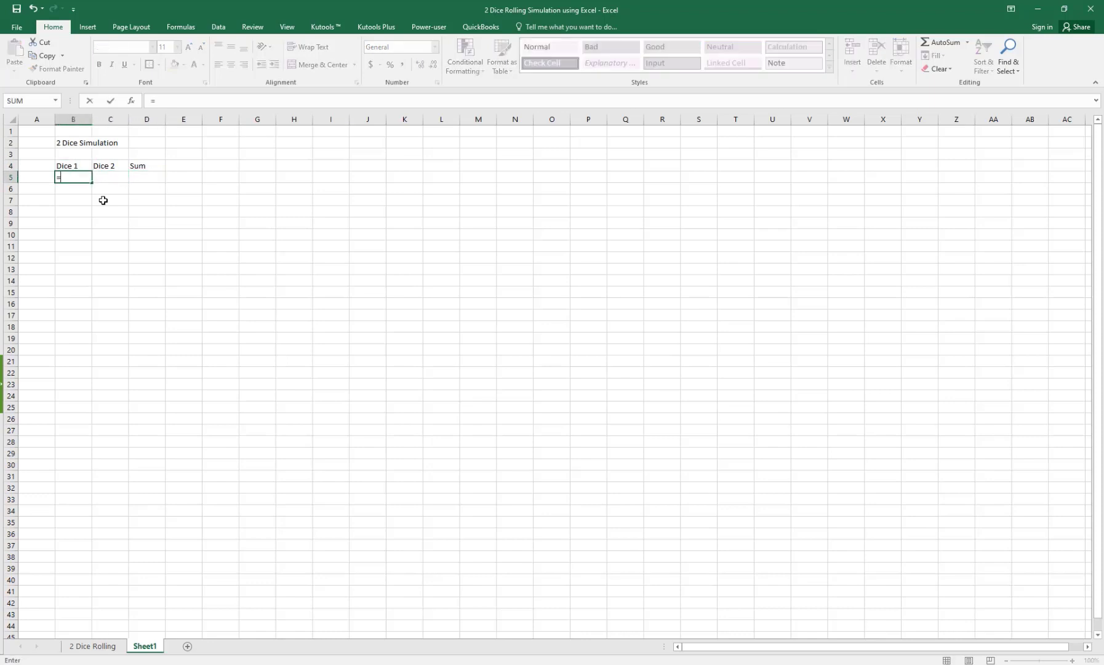
{"action": "type", "text": "Ran"}
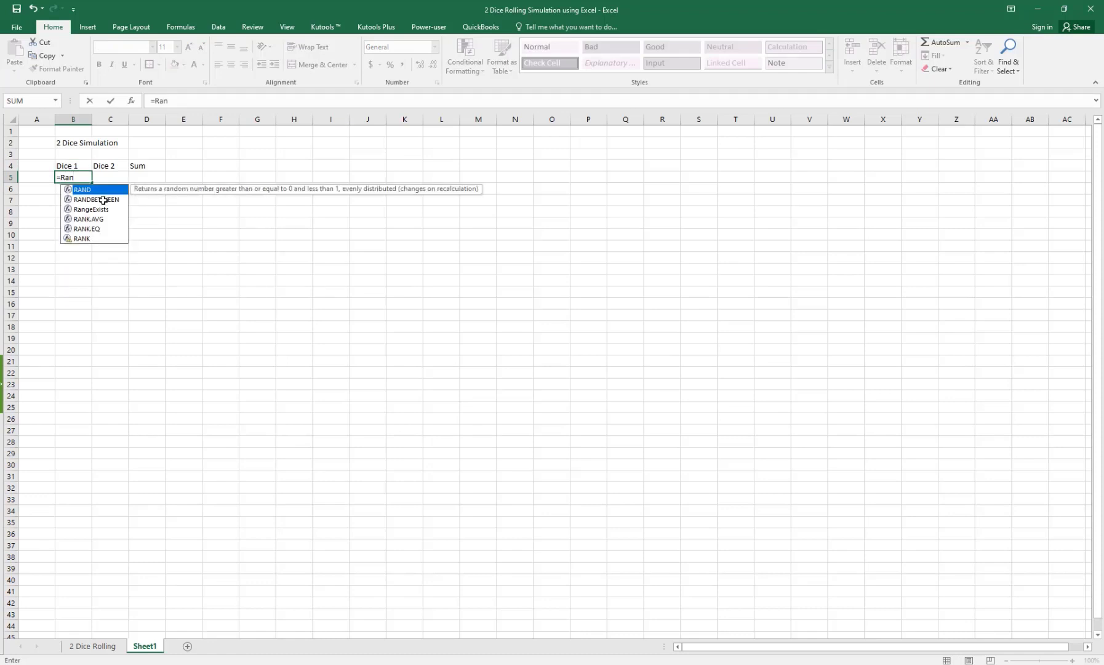
{"action": "type", "text": "d"}
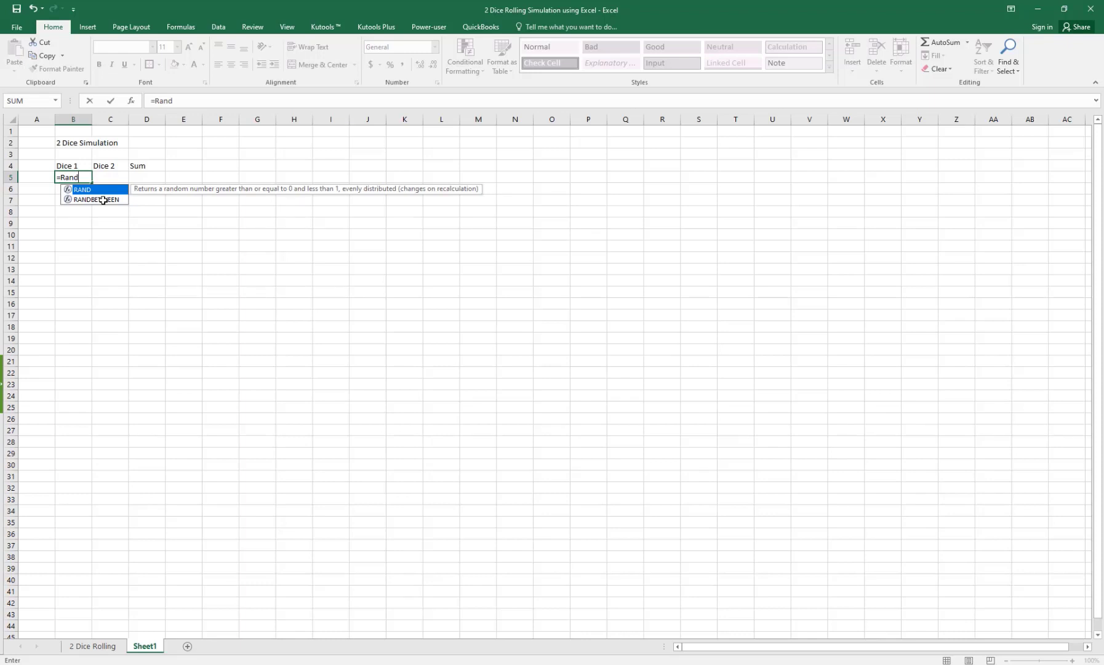
{"action": "type", "text": "between"}
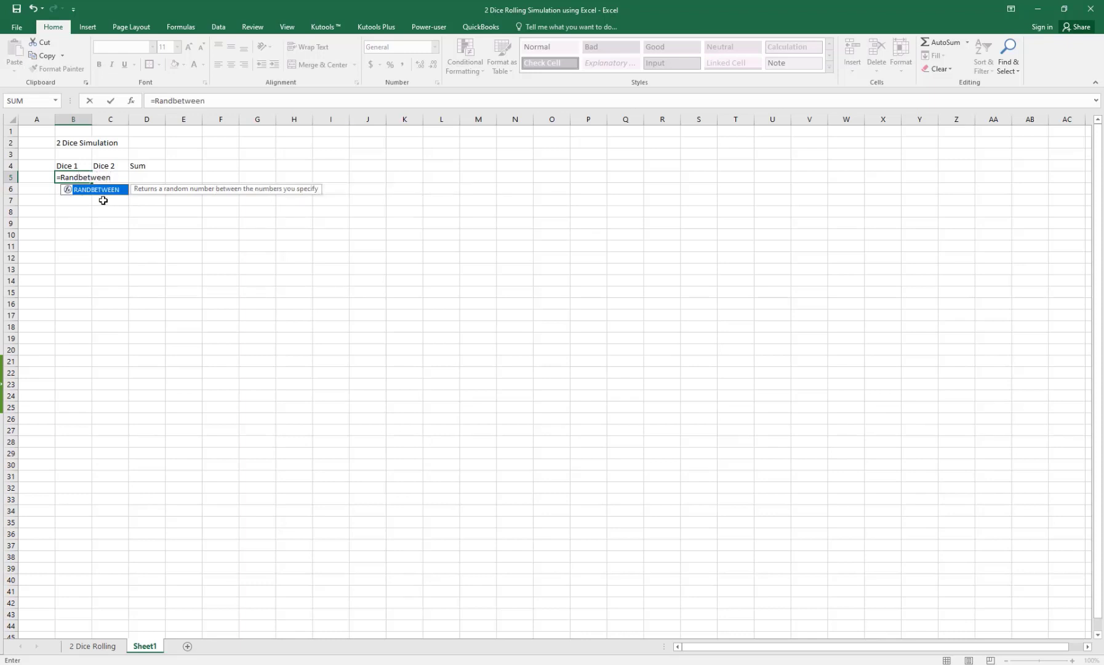
{"action": "type", "text": "("}
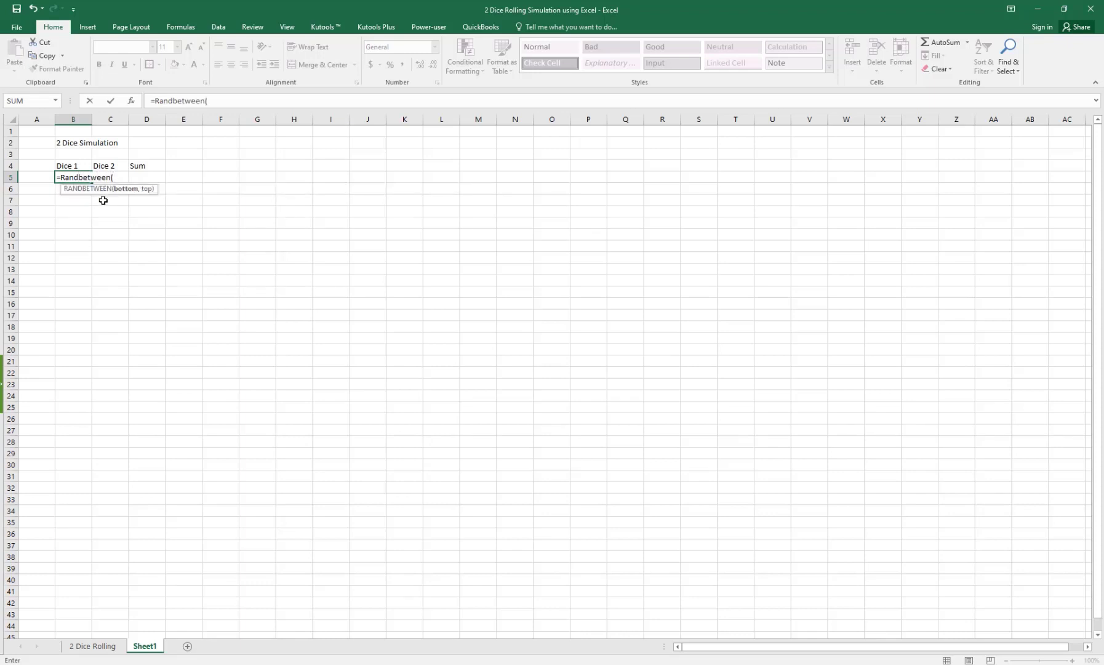
{"action": "type", "text": "1,6)"}
{"action": "key", "text": "ctrl+Return"}
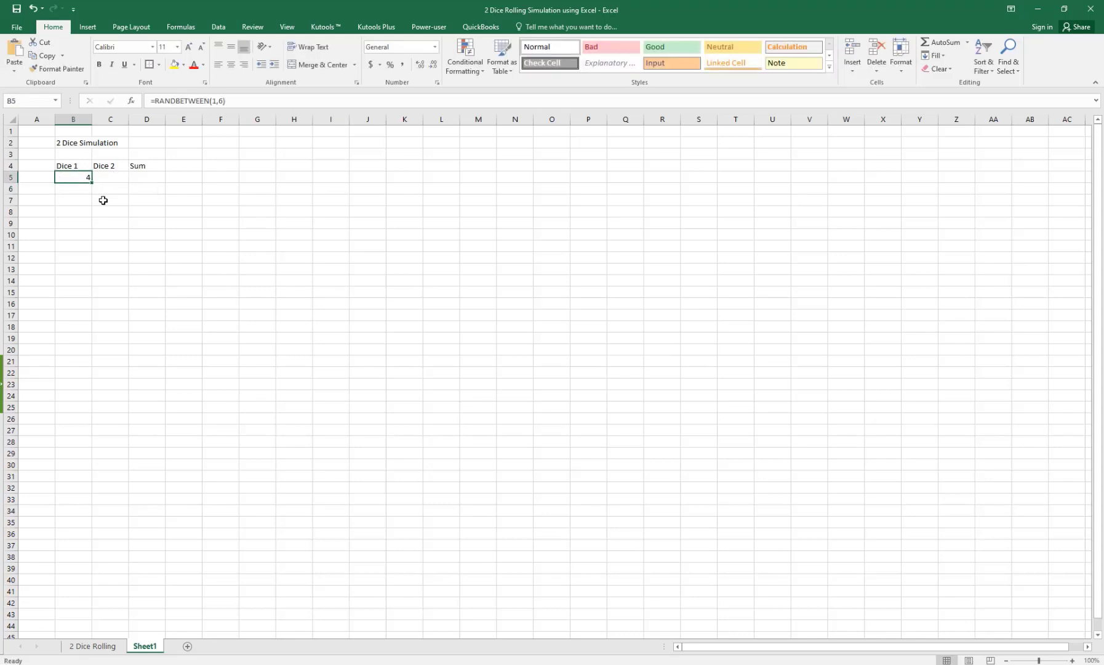
{"action": "key", "text": "ctrl+c"}
{"action": "key", "text": "Right"}
{"action": "key", "text": "ctrl+v"}
Step: Total the two rolls in D5 with =SUM(B5:C5)
{"action": "key", "text": "Right"}
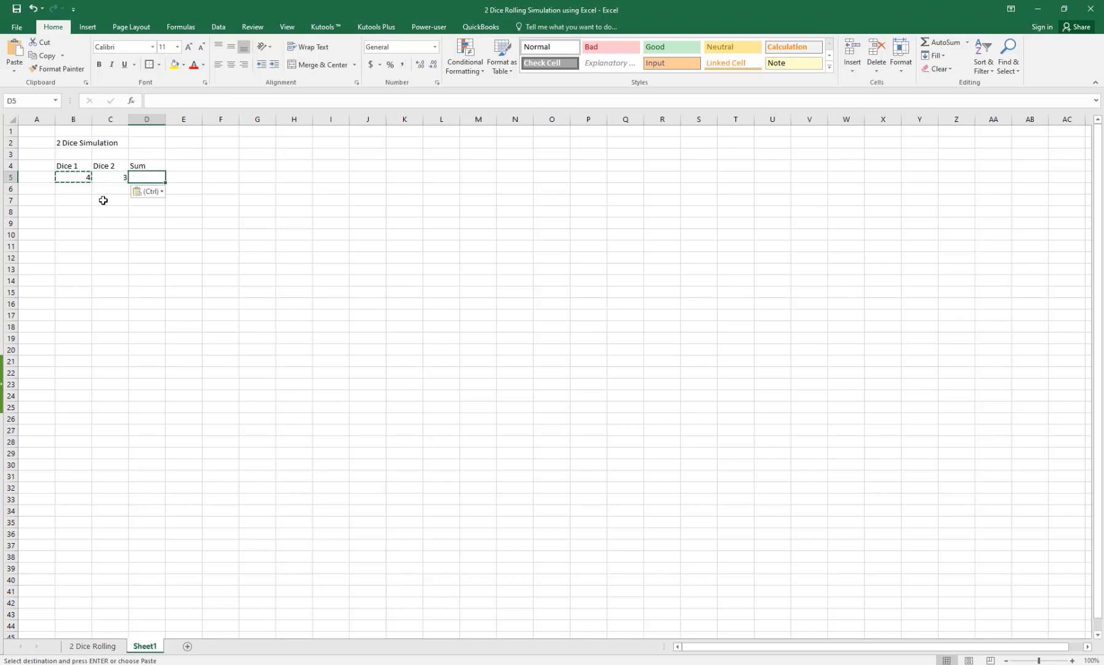
{"action": "type", "text": "="}
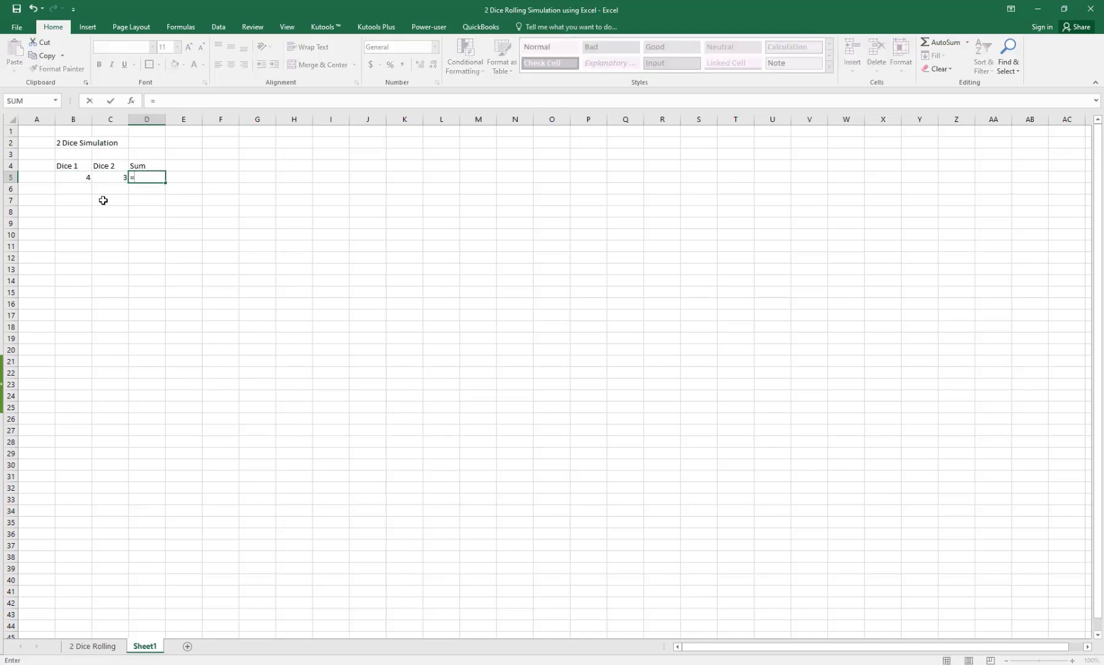
{"action": "type", "text": "Sum"}
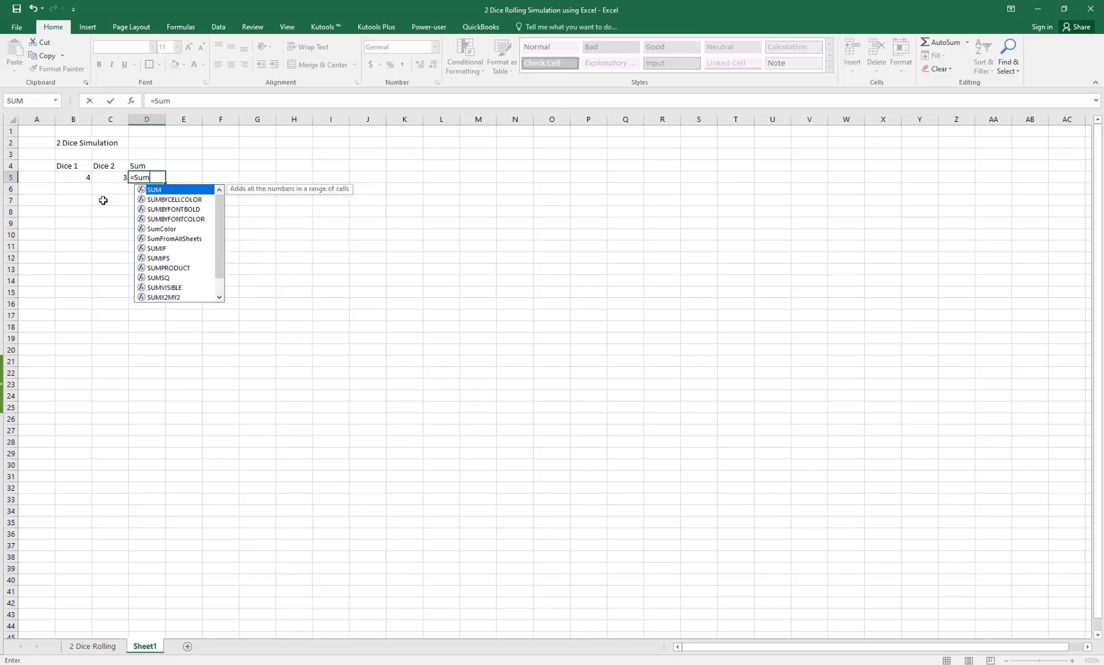
{"action": "type", "text": "("}
{"action": "key", "text": "Left"}
{"action": "key", "text": "Left"}
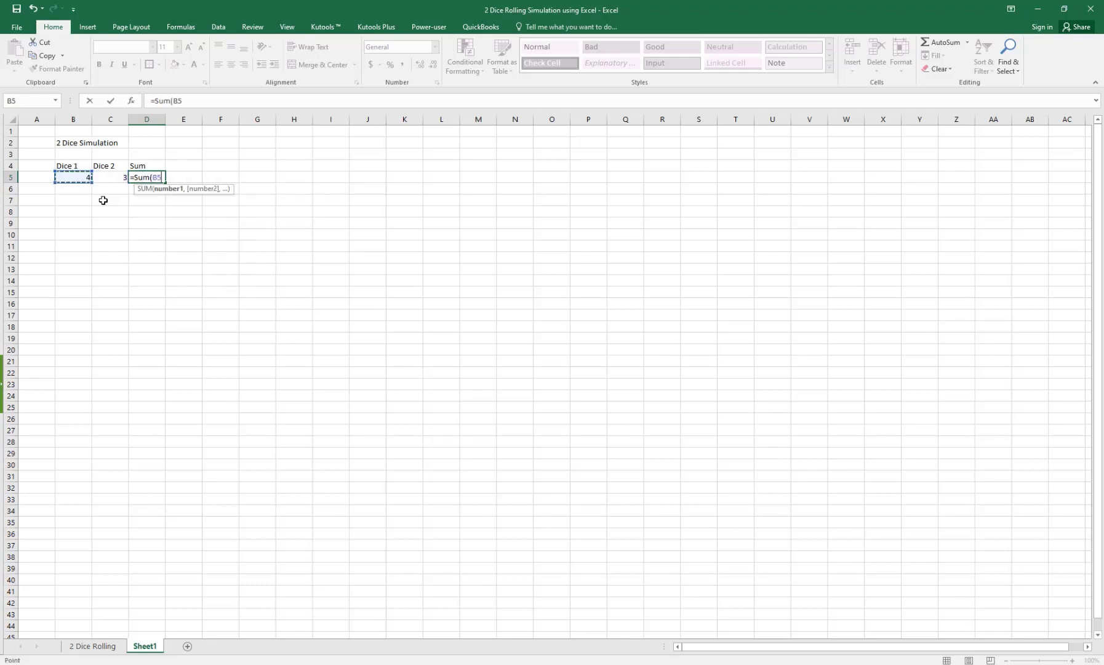
{"action": "key", "text": "shift+Right"}
{"action": "key", "text": "Return"}
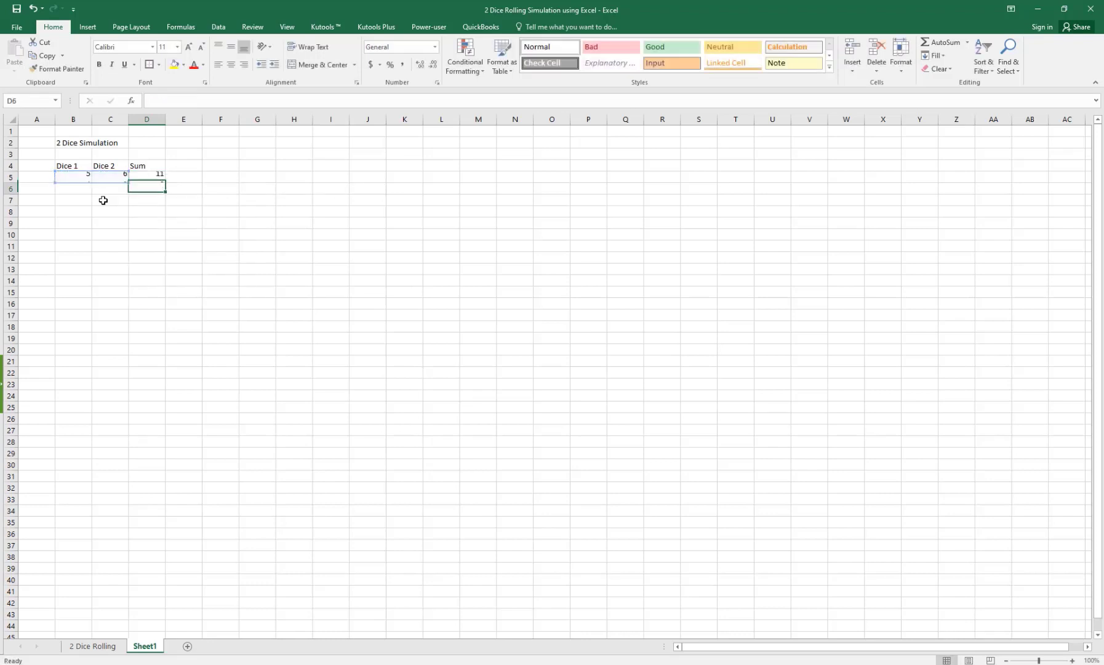
{"action": "key", "text": "Down"}
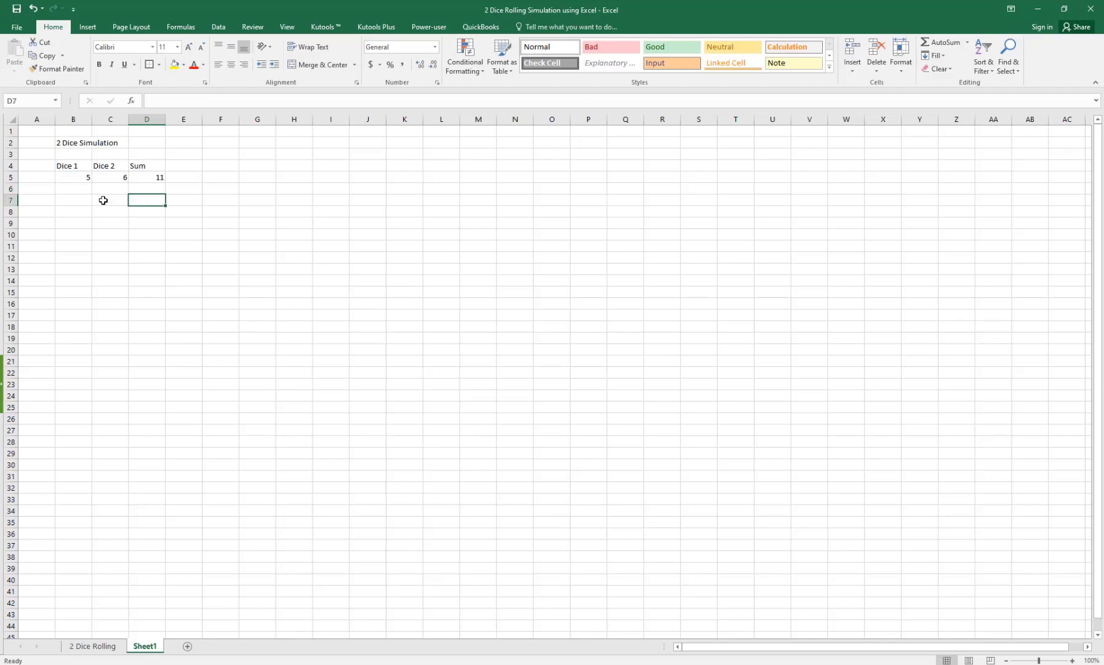
Step: Inspect the Dice 1 and Dice 2 formulas in row 5
{"action": "left_click", "coordinate": [90, 180]}
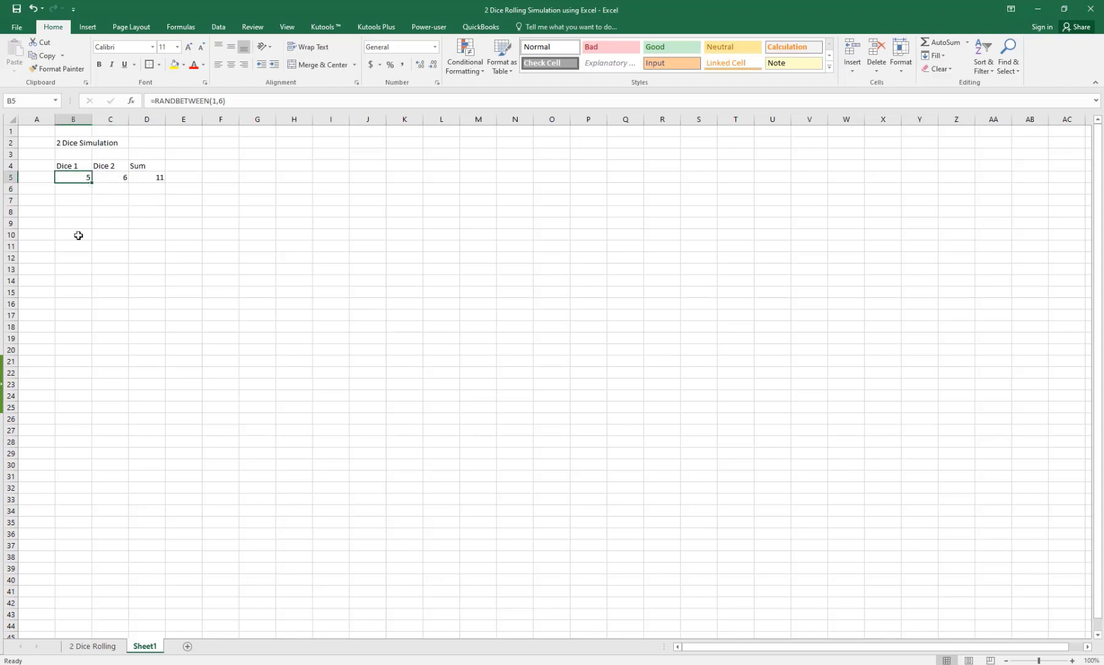
{"action": "left_click", "coordinate": [124, 178]}
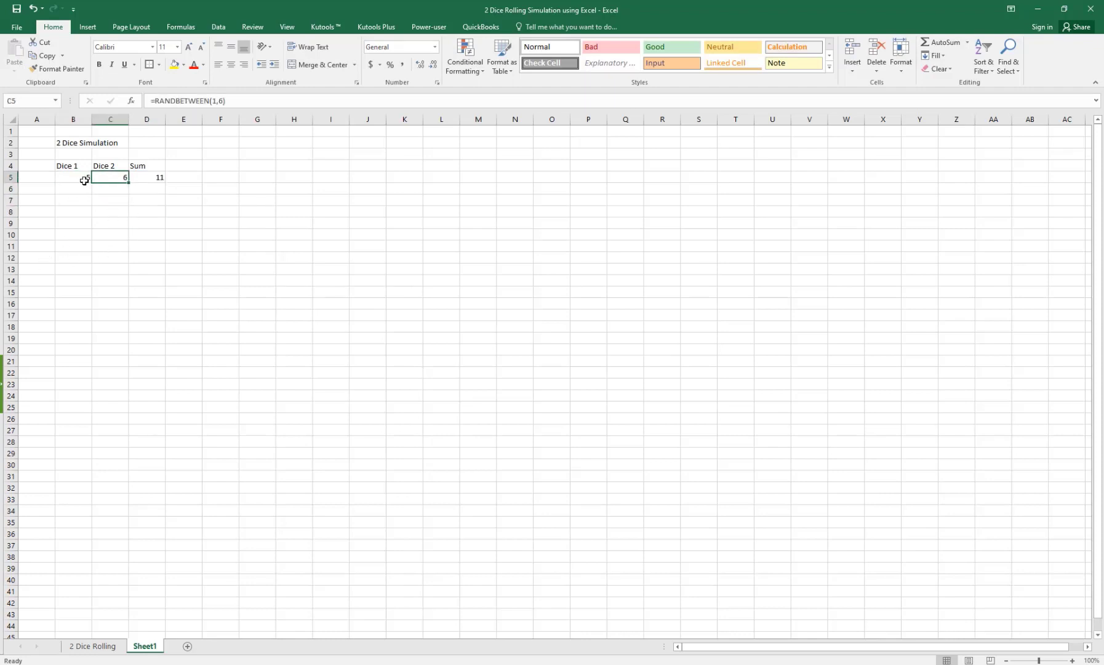
{"action": "left_click", "coordinate": [81, 178]}
{"action": "left_click", "coordinate": [115, 221]}
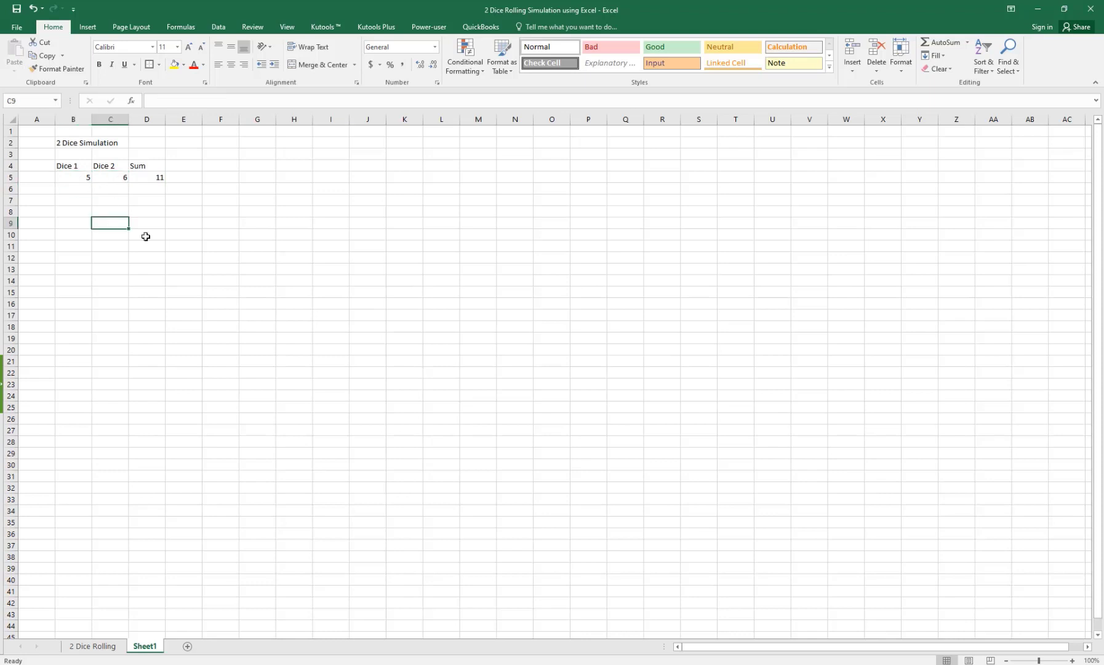
Step: Enter test values 1, 2 and 2 in G8, G7 and G9, watching the dice re-roll
{"action": "left_click", "coordinate": [263, 216]}
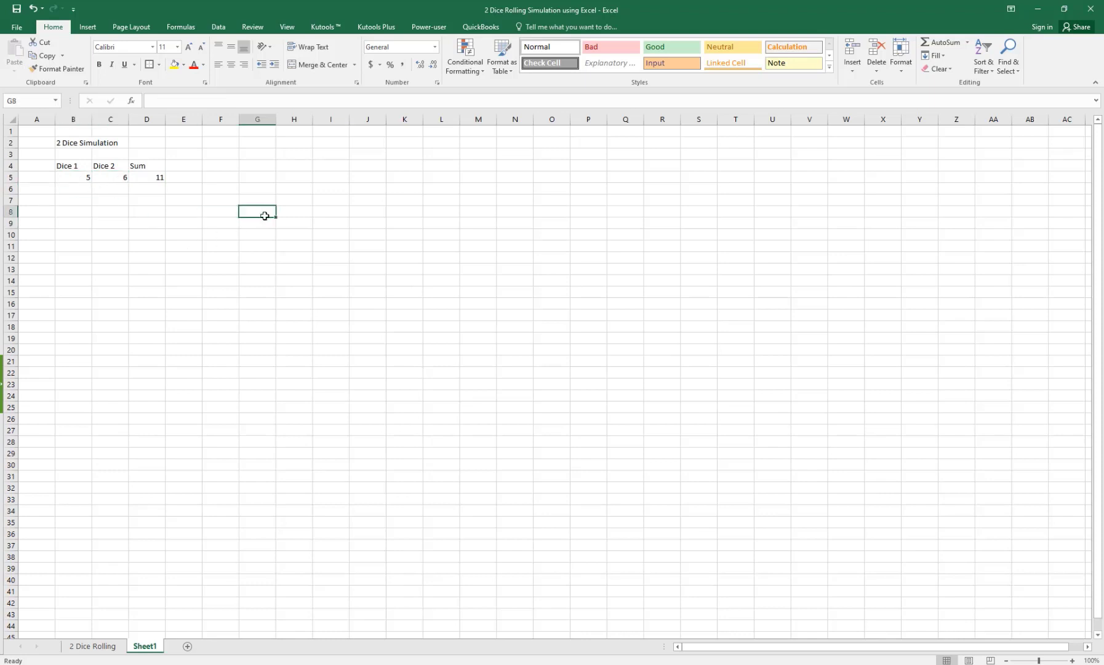
{"action": "type", "text": "1"}
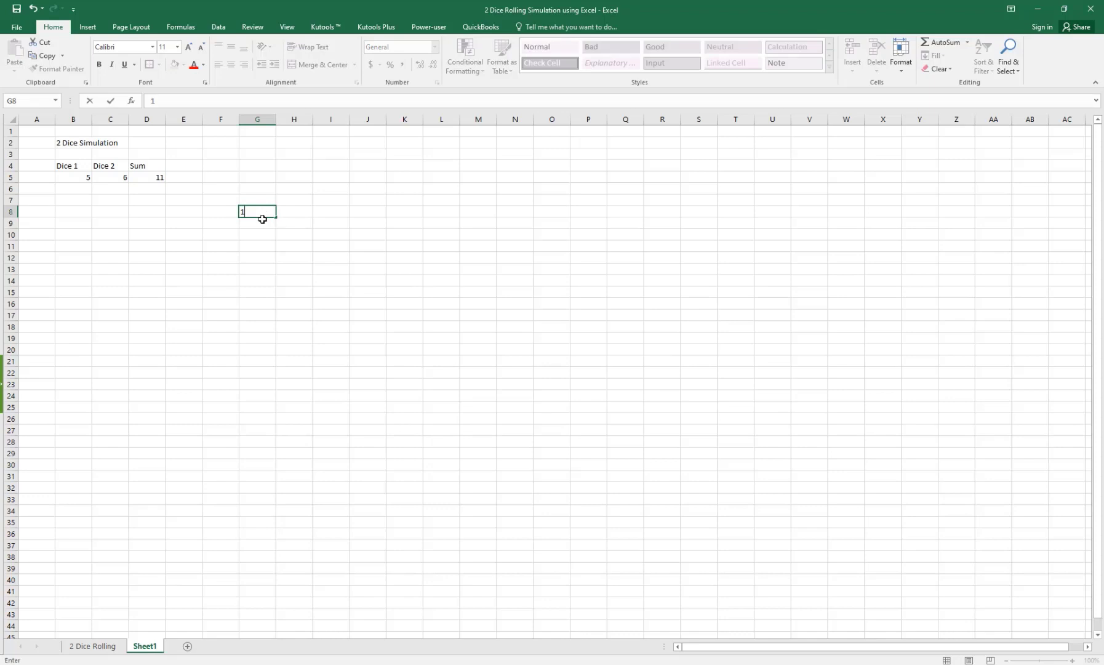
{"action": "key", "text": "Return"}
{"action": "left_click", "coordinate": [67, 181]}
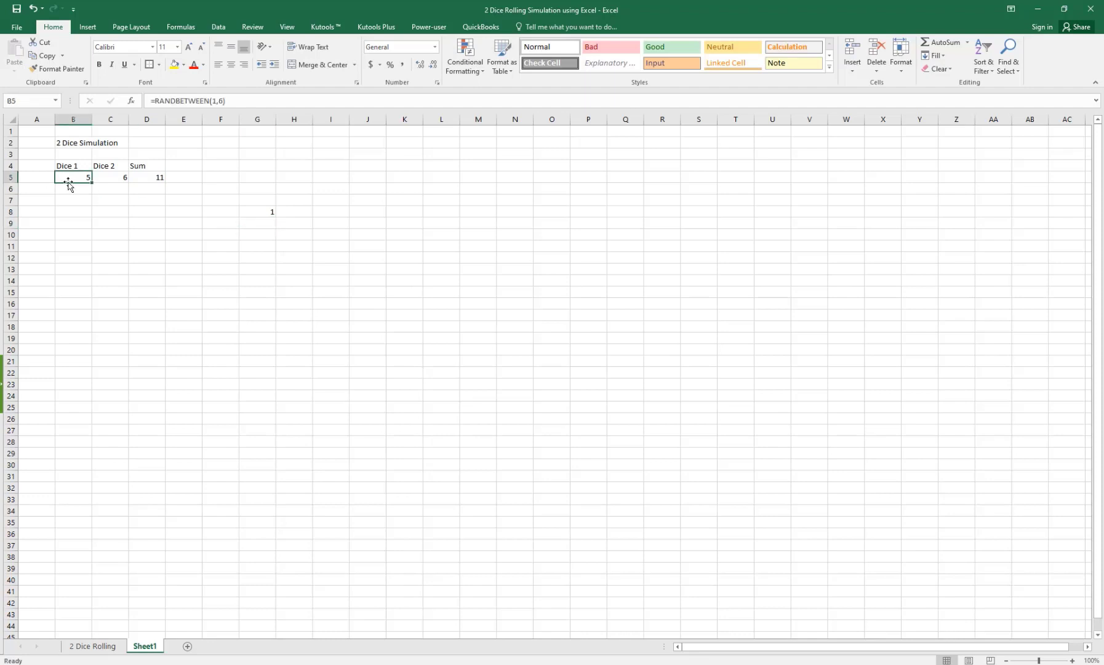
{"action": "left_click", "coordinate": [269, 195]}
{"action": "type", "text": "2"}
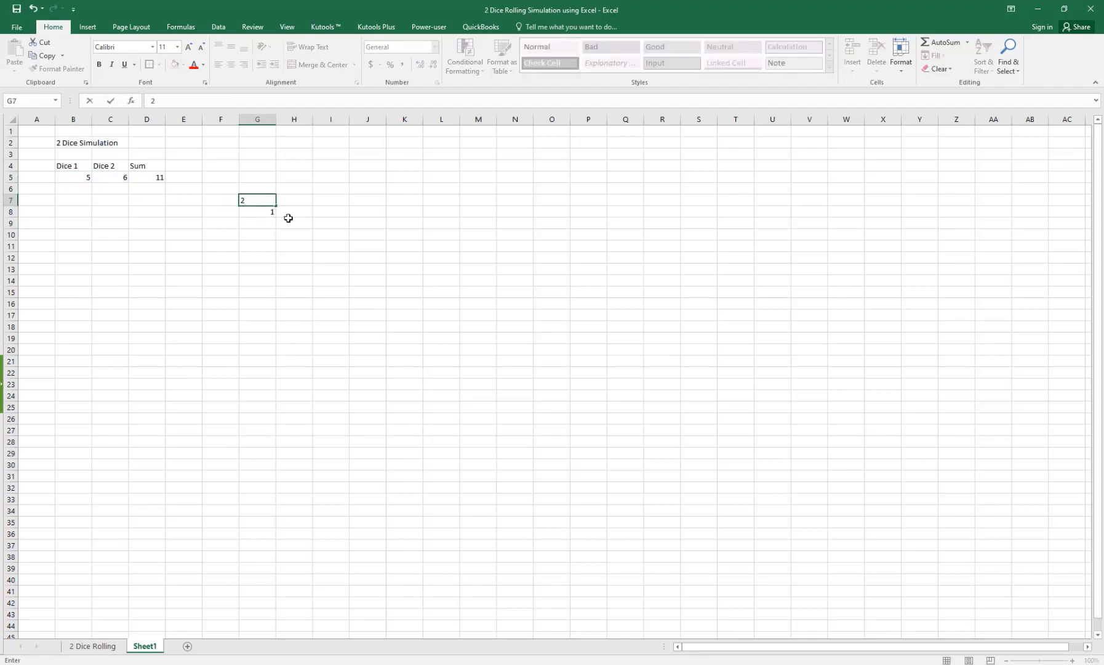
{"action": "key", "text": "Return"}
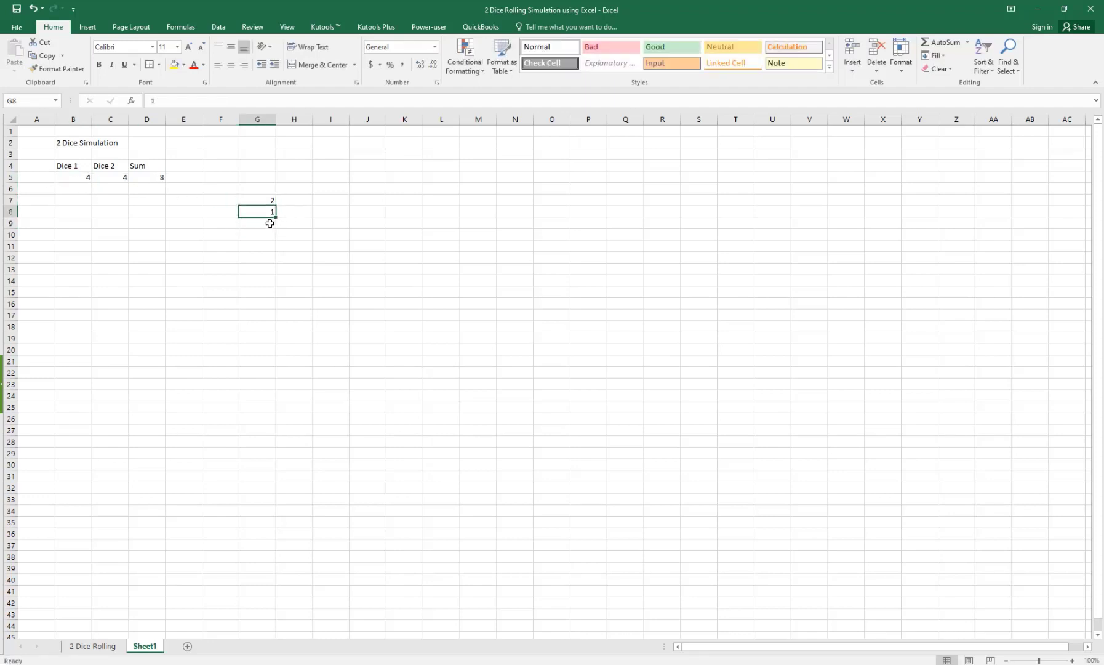
{"action": "left_click", "coordinate": [269, 222]}
{"action": "type", "text": "2"}
{"action": "key", "text": "Return"}
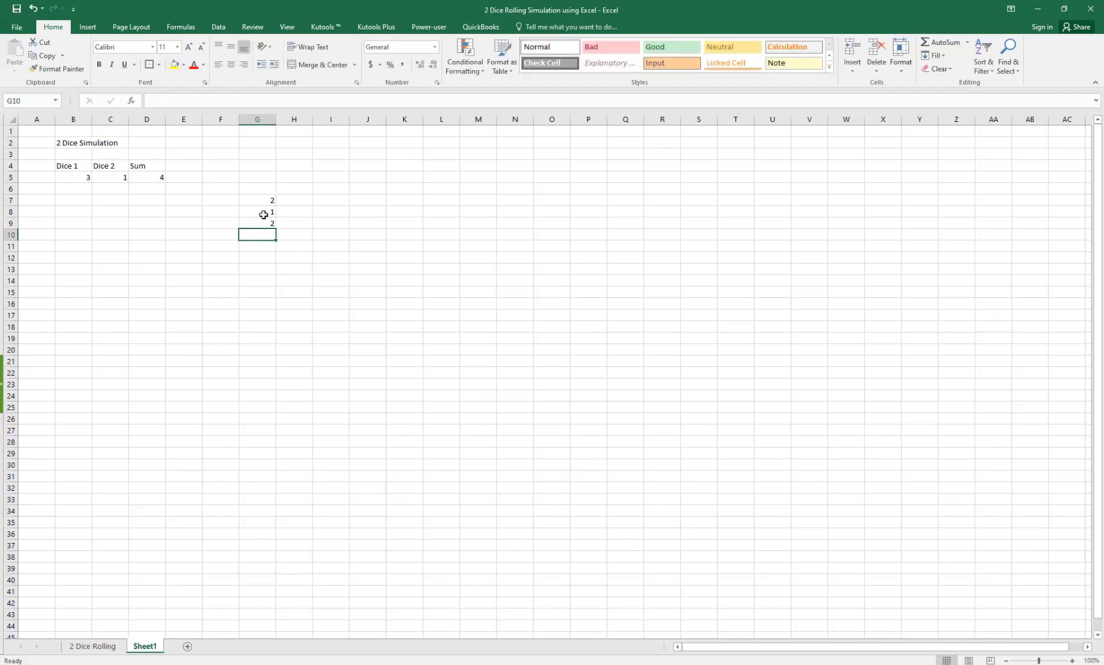
Step: Clear the test values from column G
{"action": "left_click_drag", "start_coordinate": [270, 200], "coordinate": [265, 233]}
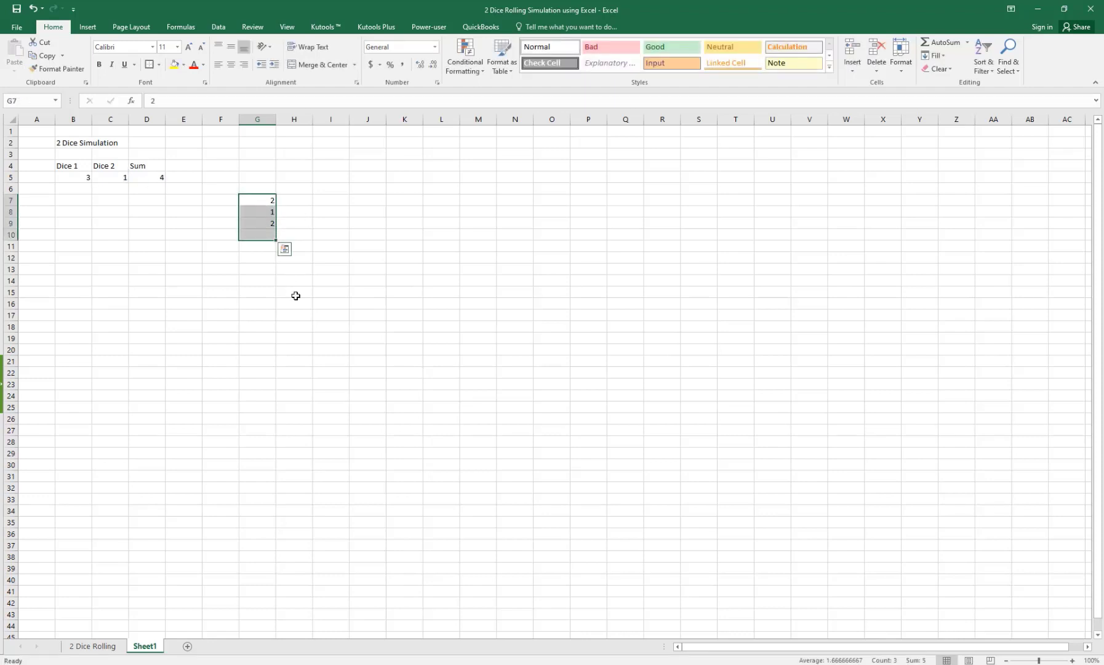
{"action": "key", "text": "Delete"}
{"action": "left_click", "coordinate": [170, 234]}
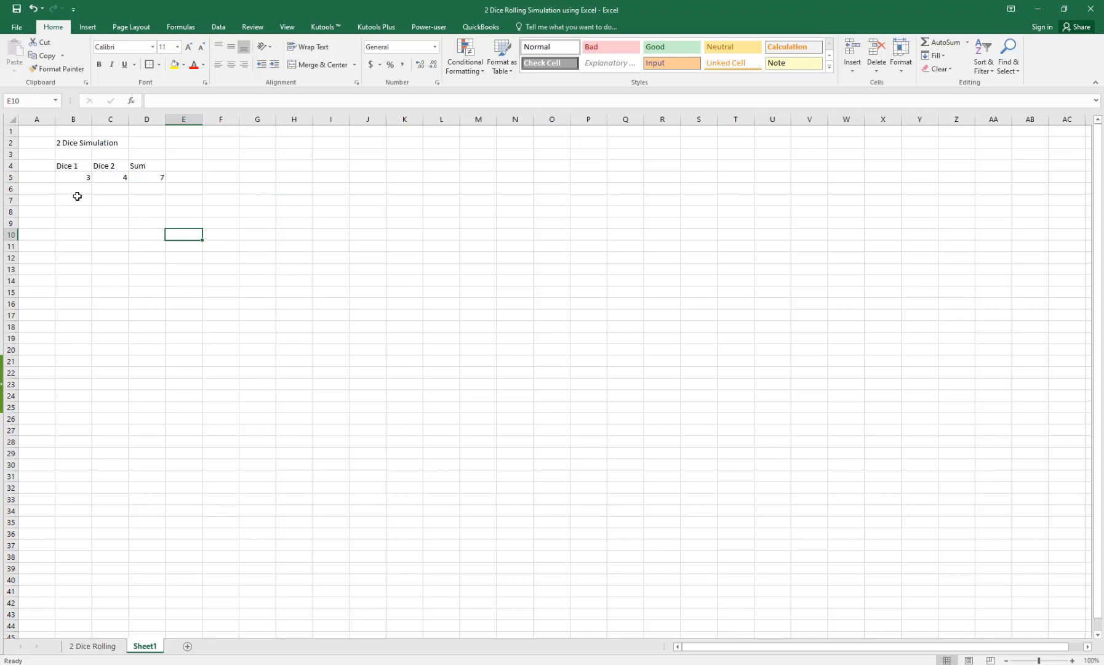
Step: Fill the B5:D5 formulas down to row 2004
{"action": "left_click", "coordinate": [71, 167]}
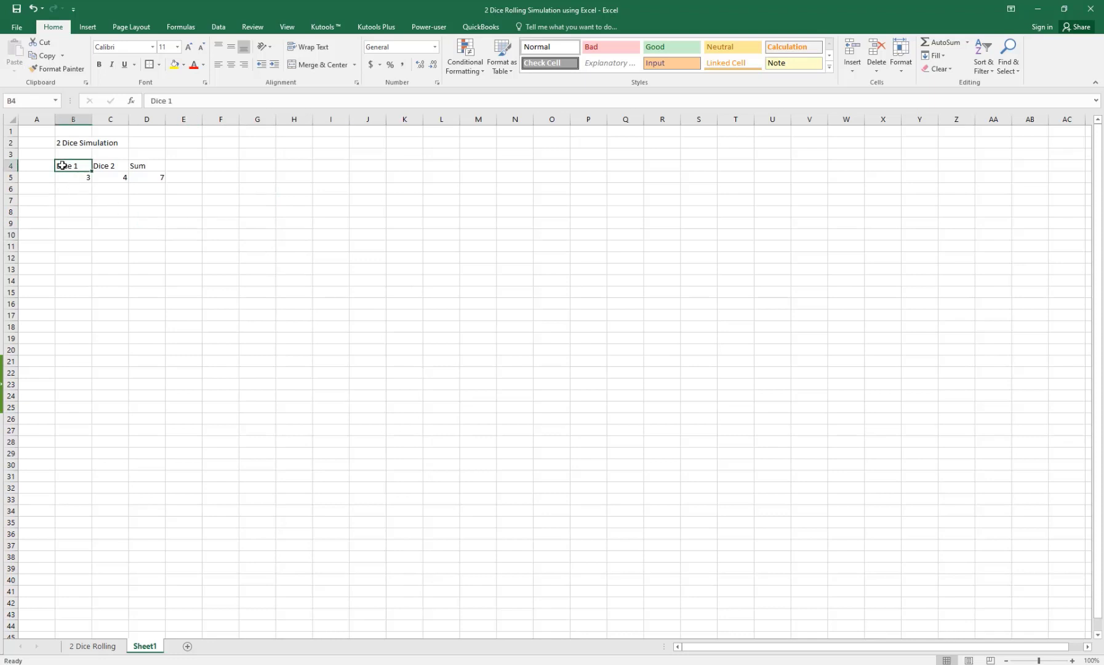
{"action": "left_click", "coordinate": [72, 178]}
{"action": "left_click_drag", "start_coordinate": [109, 181], "coordinate": [84, 586]}
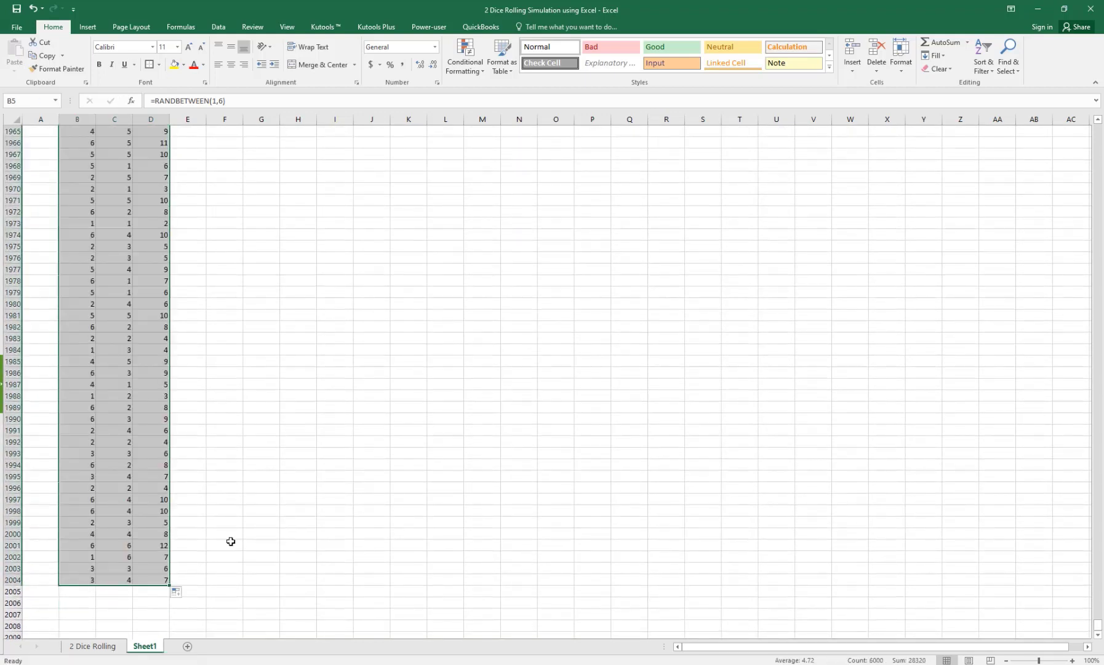
Step: Check the Dice 1, Dice 2 and Sum formulas in the last row, 2004
{"action": "left_click", "coordinate": [115, 462]}
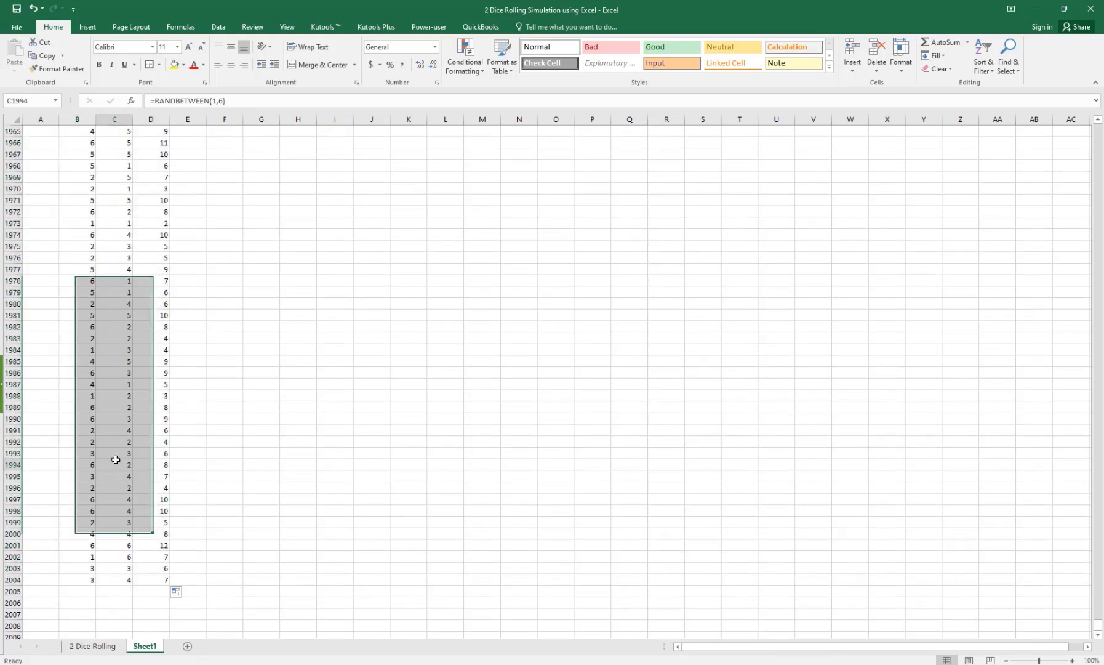
{"action": "left_click", "coordinate": [151, 579]}
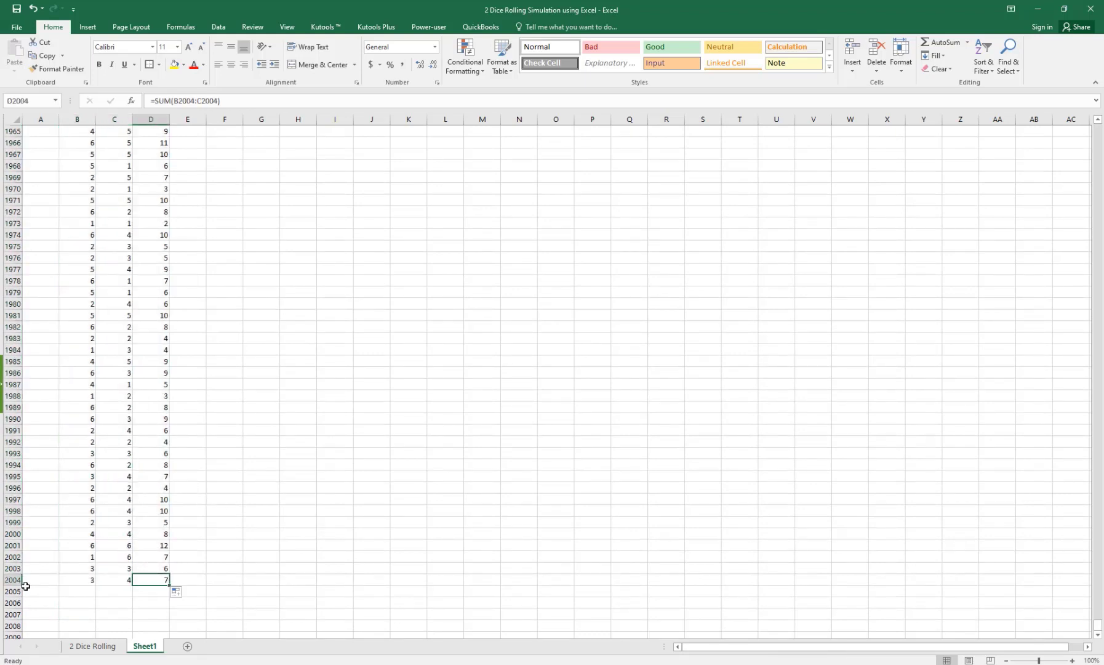
{"action": "left_click", "coordinate": [52, 580]}
{"action": "left_click", "coordinate": [74, 580]}
{"action": "left_click", "coordinate": [120, 580]}
{"action": "left_click", "coordinate": [145, 579]}
{"action": "left_click_drag", "start_coordinate": [1097, 627], "coordinate": [1022, 130]}
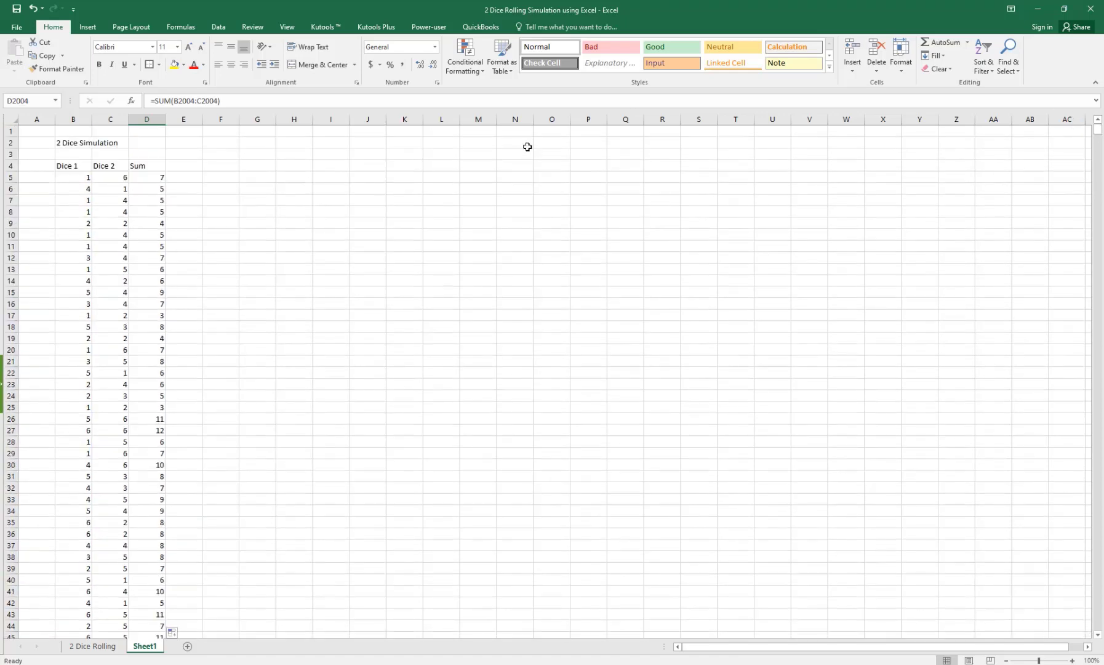
{"action": "left_click", "coordinate": [243, 201]}
{"action": "left_click", "coordinate": [108, 143]}
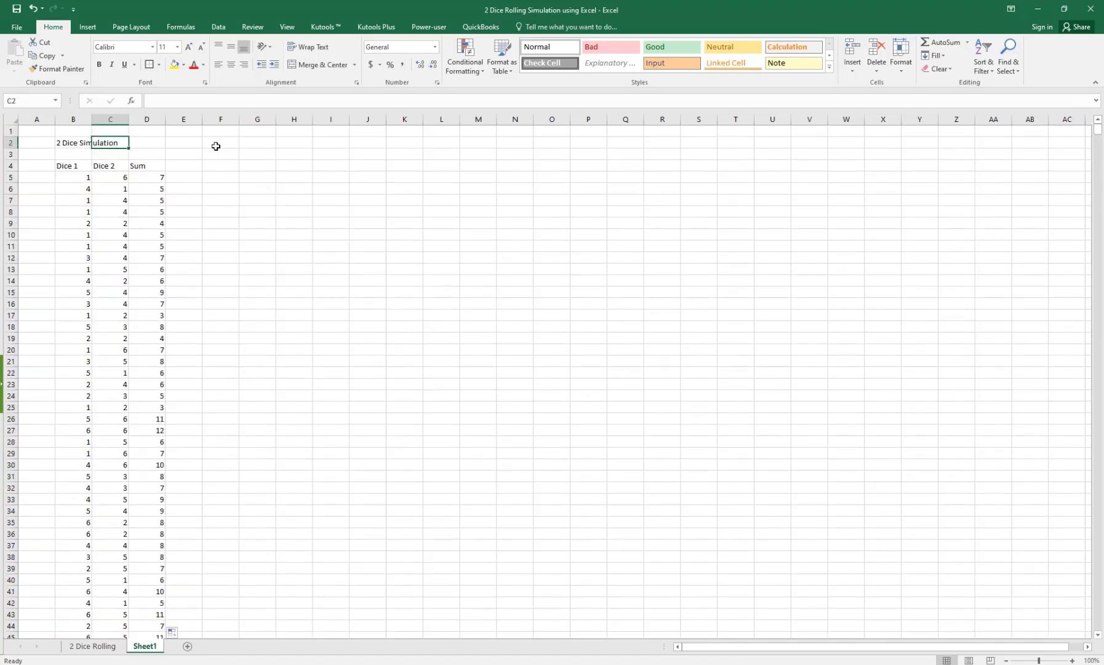
{"action": "left_click", "coordinate": [256, 143]}
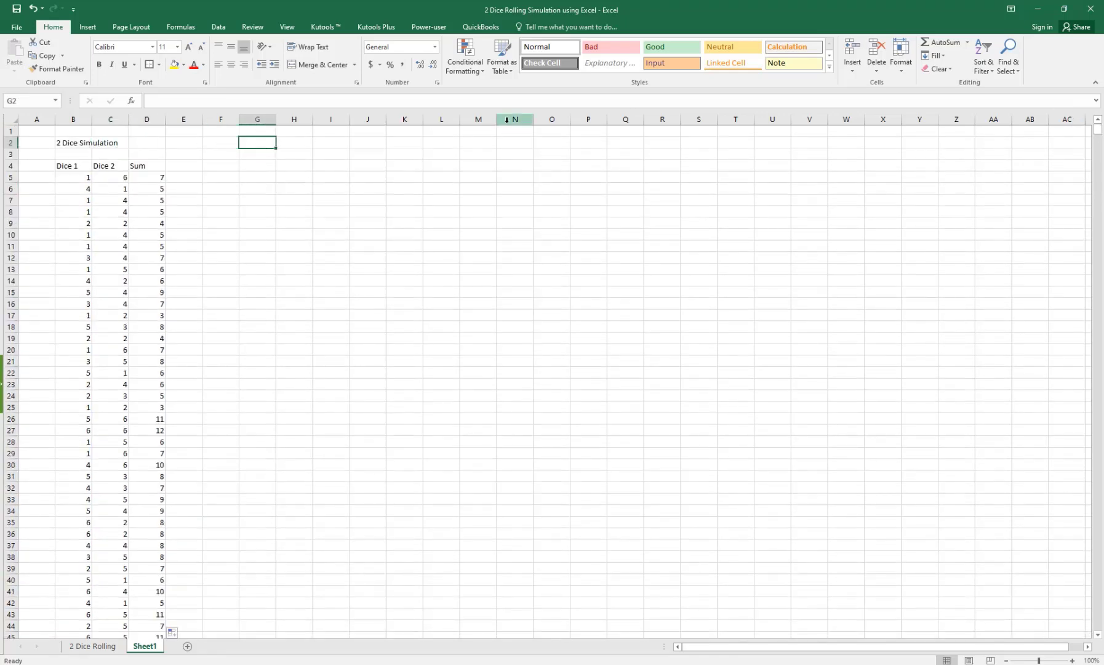
{"action": "type", "text": "=Count"}
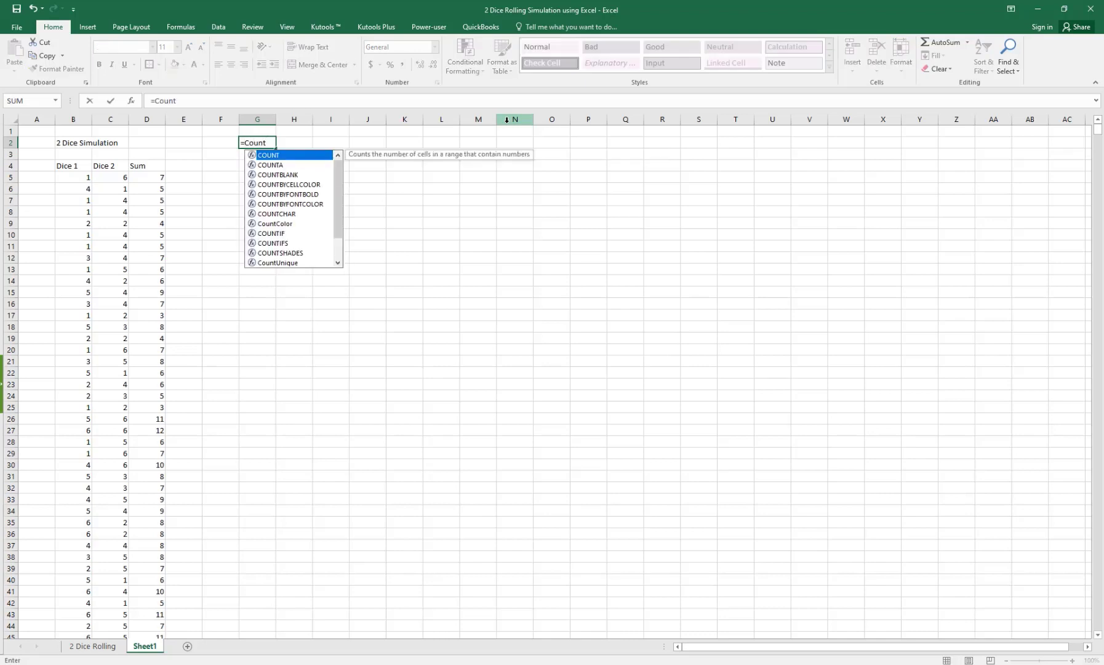
{"action": "type", "text": "("}
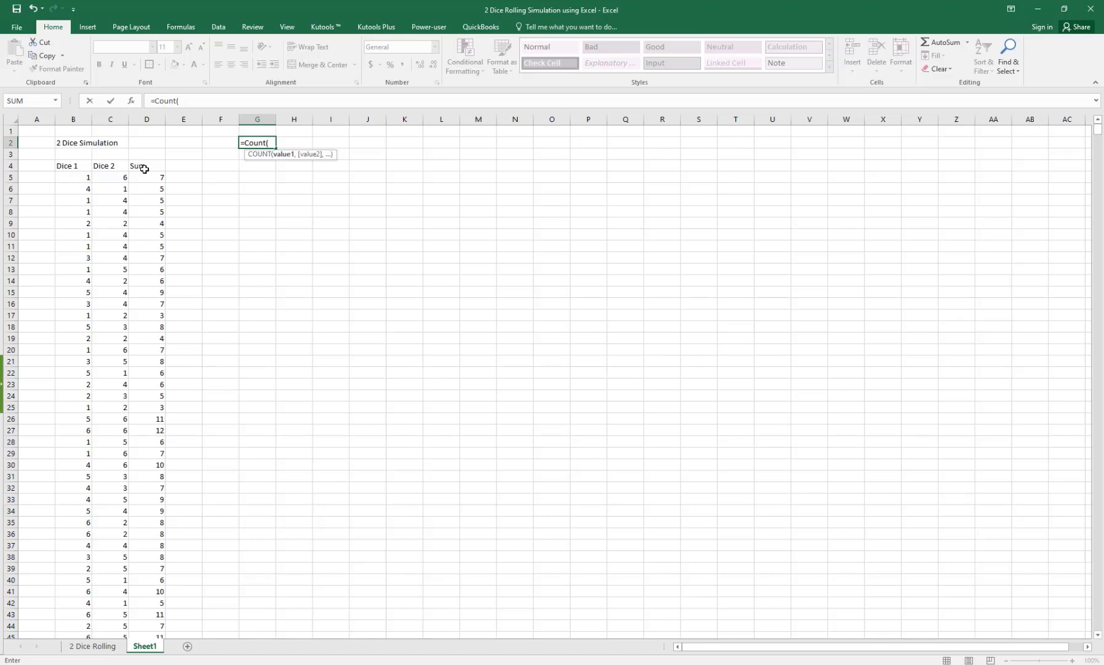
{"action": "key", "text": "BackSpace"}
{"action": "key", "text": "BackSpace"}
{"action": "key", "text": "BackSpace"}
{"action": "key", "text": "BackSpace"}
{"action": "key", "text": "BackSpace"}
{"action": "key", "text": "BackSpace"}
{"action": "key", "text": "BackSpace"}
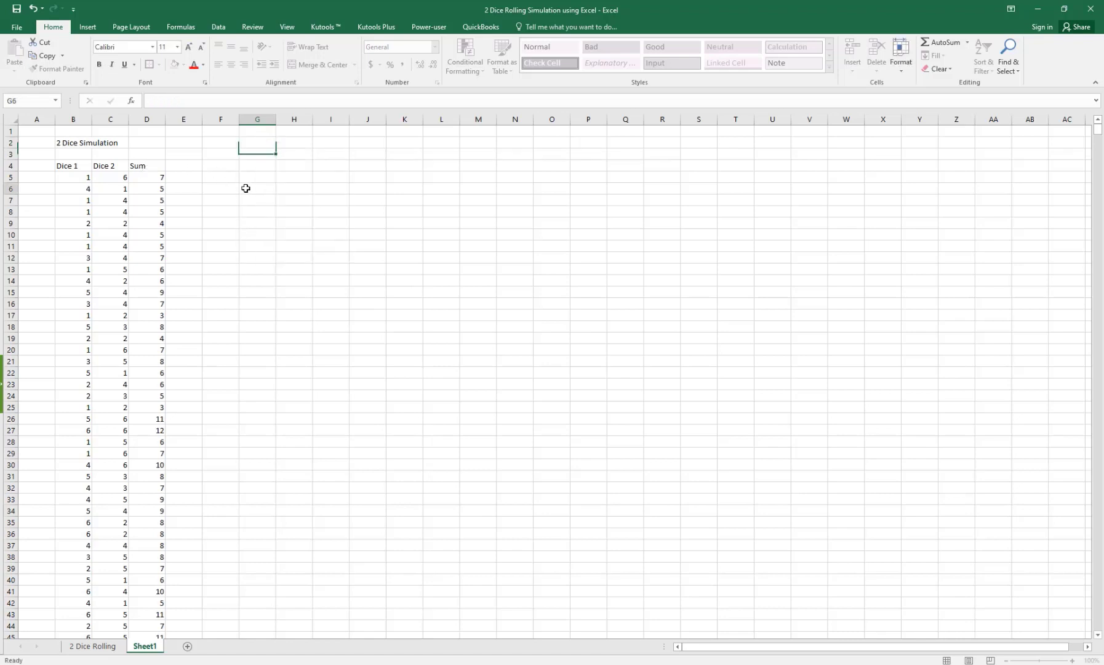
{"action": "left_click", "coordinate": [120, 167]}
{"action": "left_click_drag", "start_coordinate": [55, 165], "coordinate": [140, 608]}
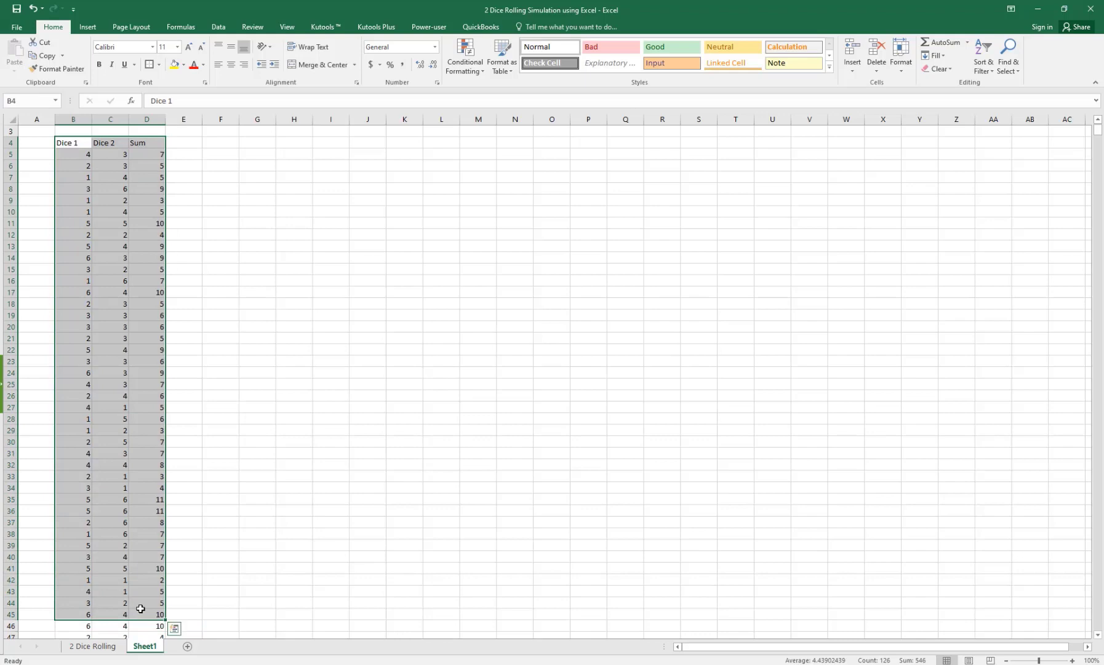
Step: Format B4:D2004 as a table with headers in a dark-header style
{"action": "key", "text": "ctrl+shift+Down"}
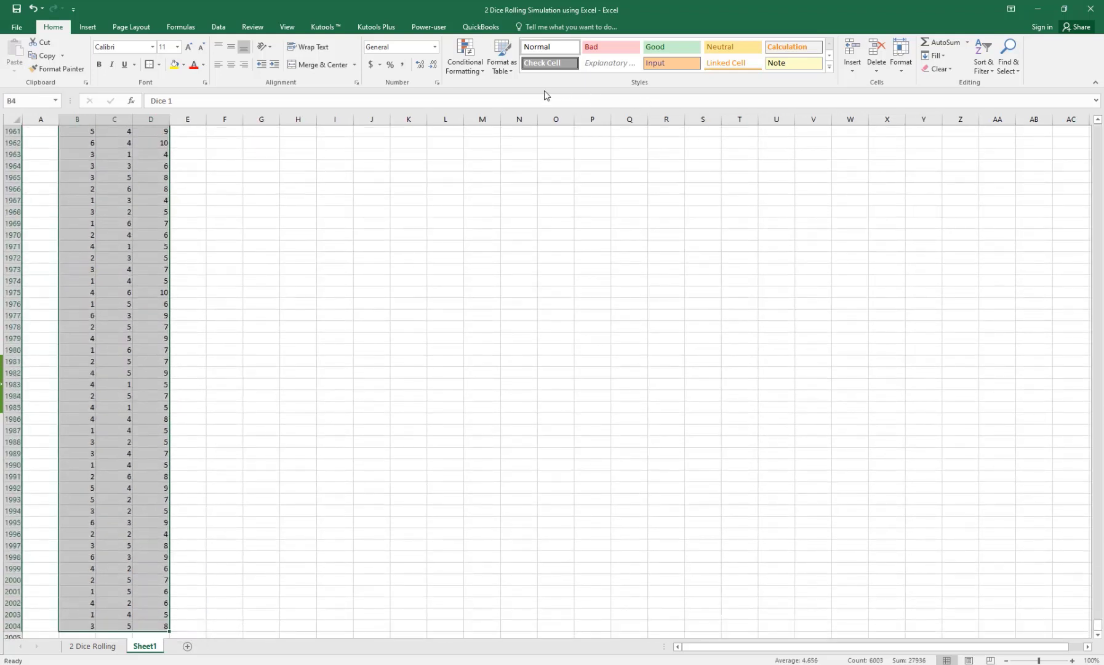
{"action": "left_click", "coordinate": [501, 56]}
{"action": "left_click", "coordinate": [511, 105]}
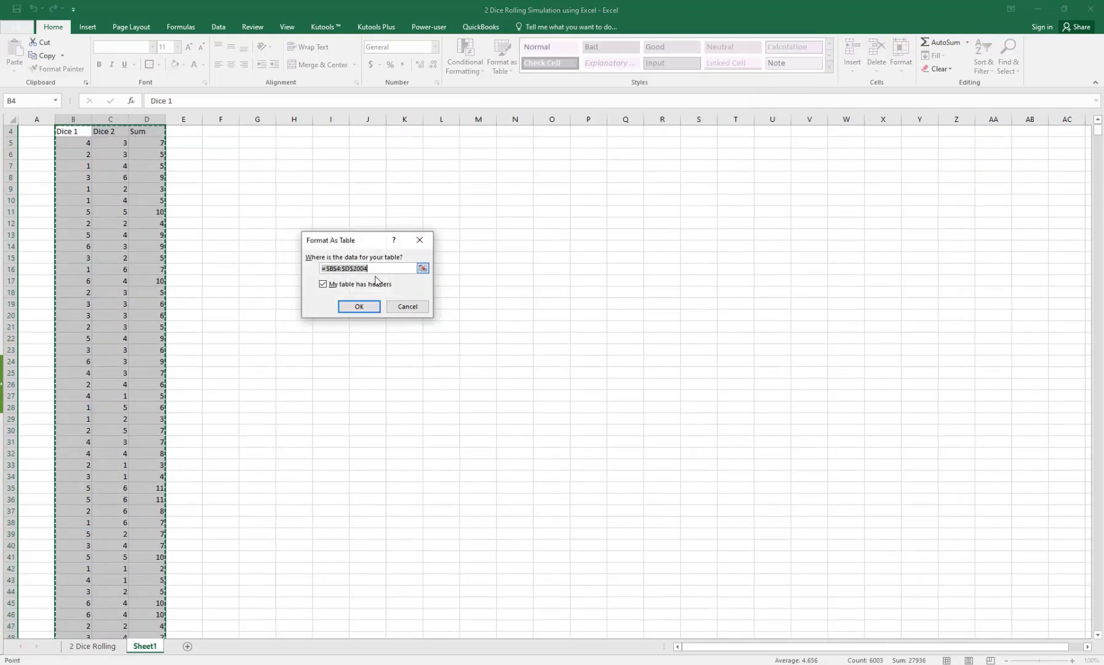
{"action": "left_click", "coordinate": [359, 305]}
{"action": "left_click", "coordinate": [221, 223]}
{"action": "scroll", "coordinate": [190, 238], "scroll_direction": "up", "scroll_amount": 1}
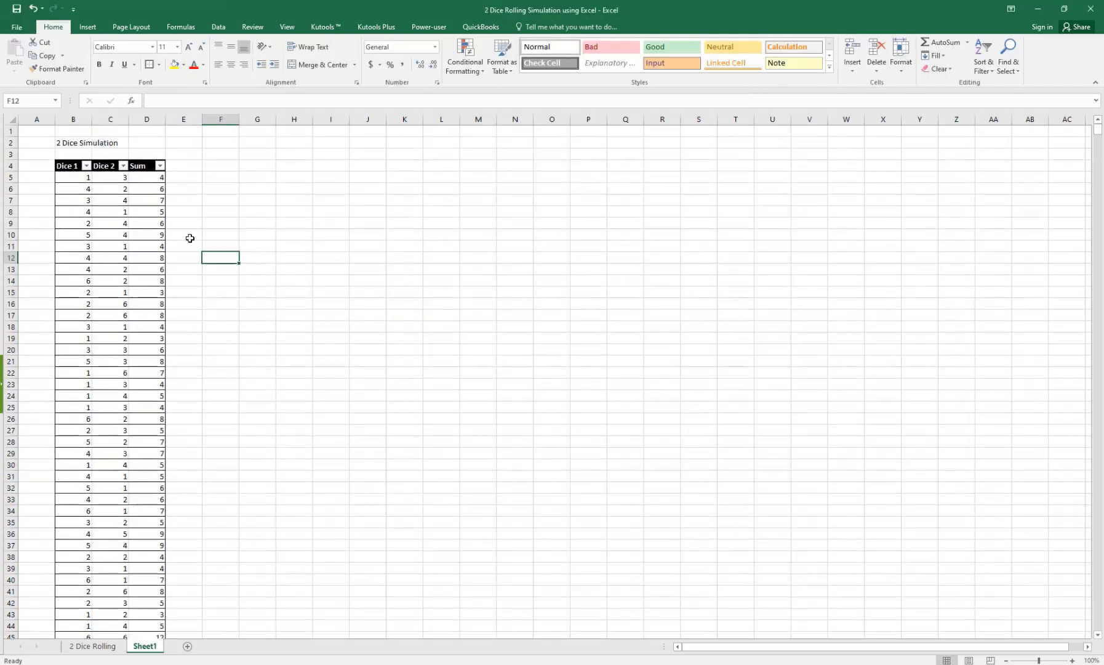
{"action": "left_click", "coordinate": [123, 210]}
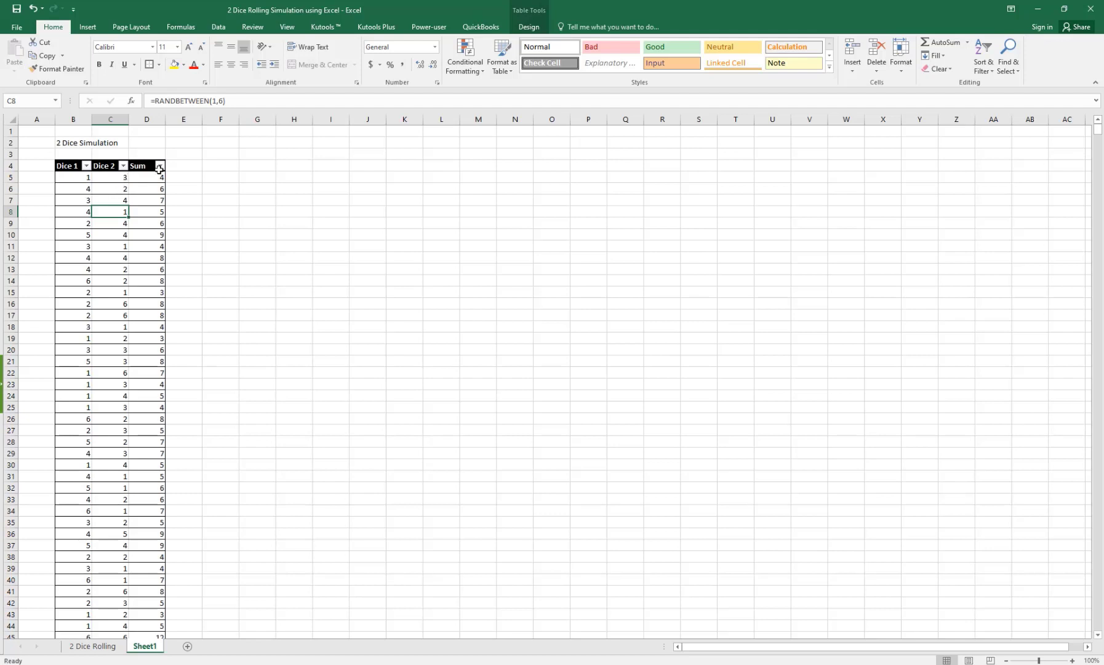
Step: Enter =COUNT(Table2[Sum]) in G3 to count the 2000 rolls
{"action": "left_click", "coordinate": [242, 150]}
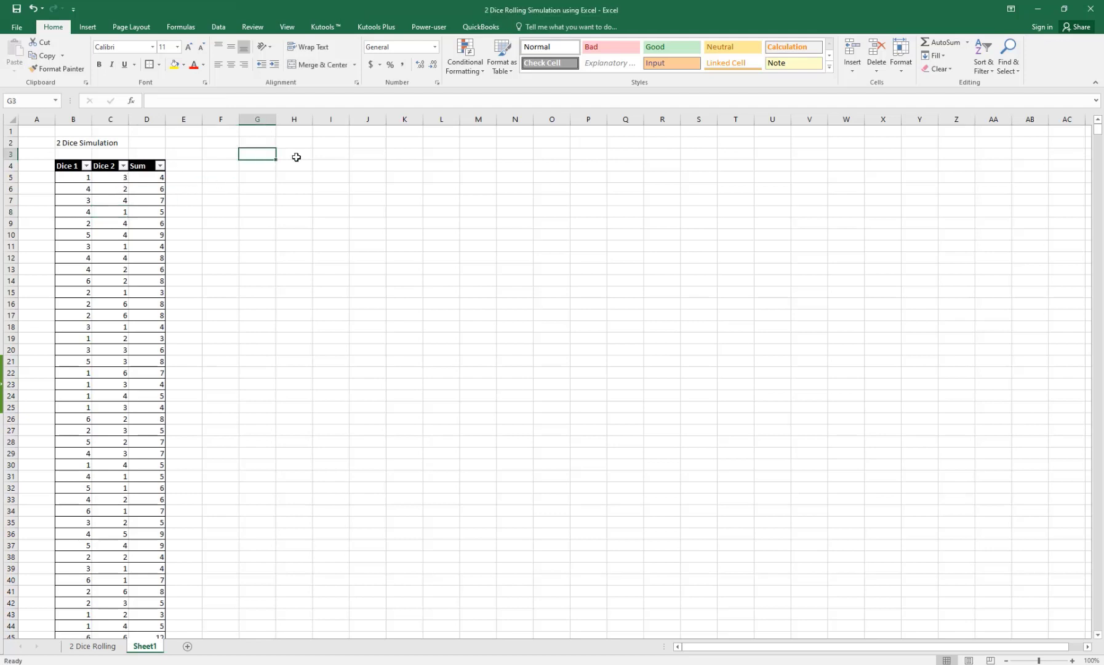
{"action": "type", "text": "="}
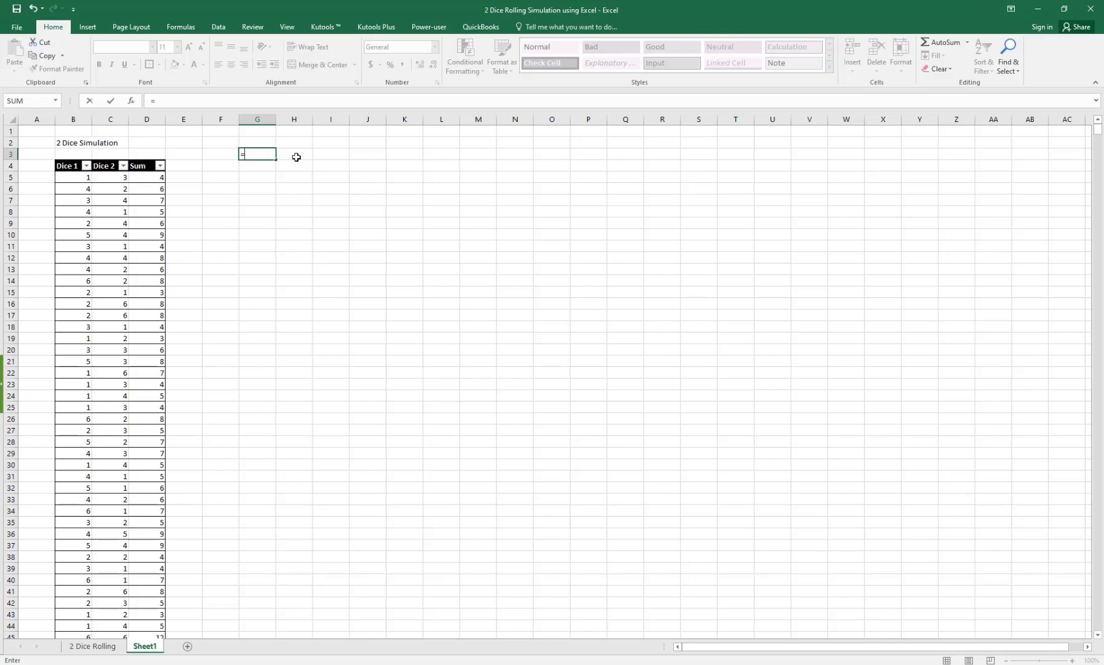
{"action": "type", "text": "Count"}
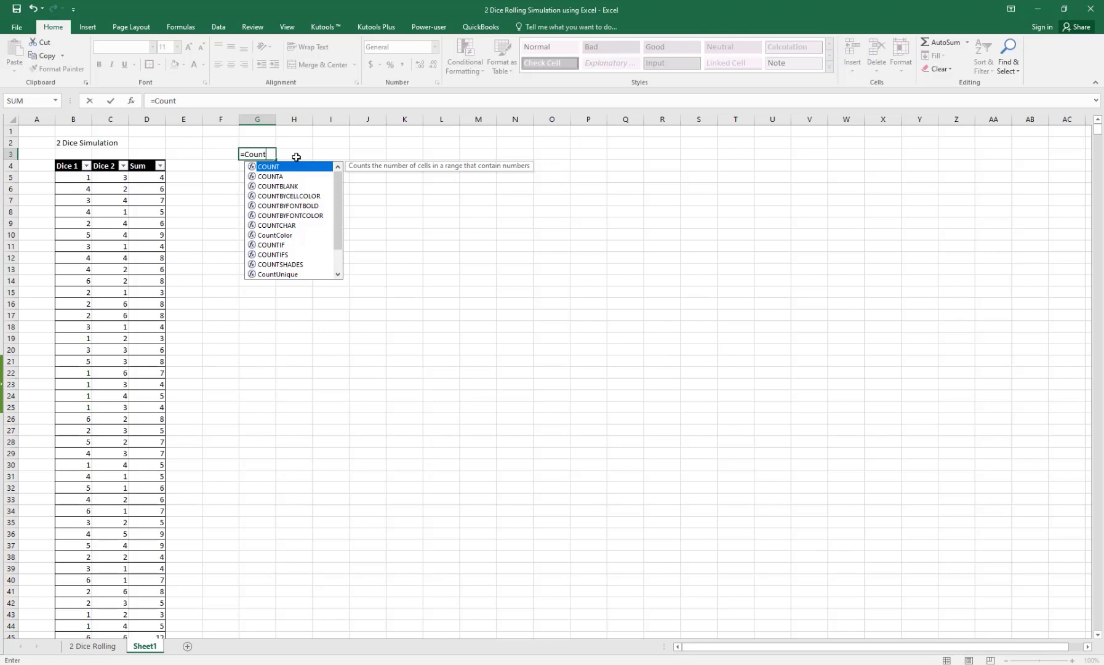
{"action": "type", "text": "("}
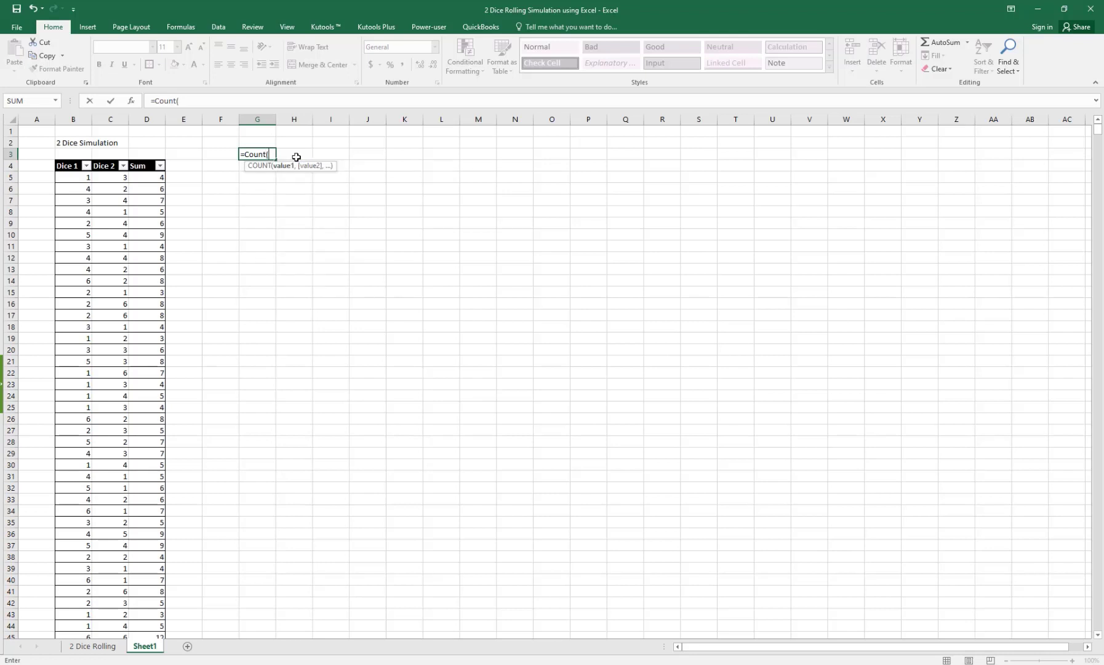
{"action": "left_click", "coordinate": [145, 159]}
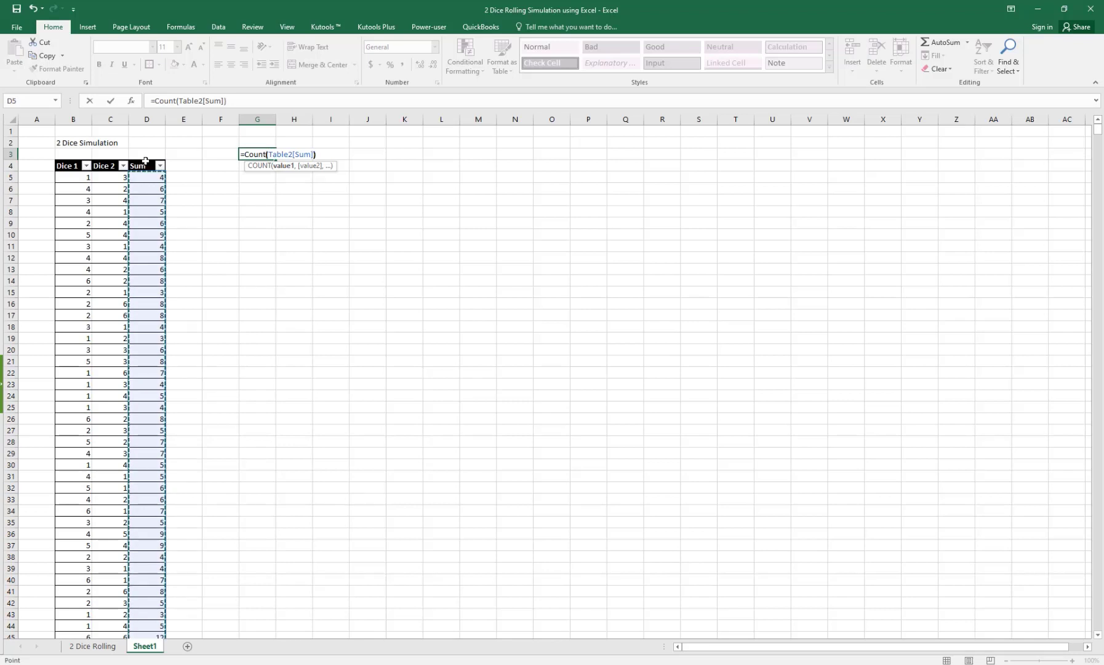
{"action": "type", "text": ")"}
{"action": "key", "text": "Return"}
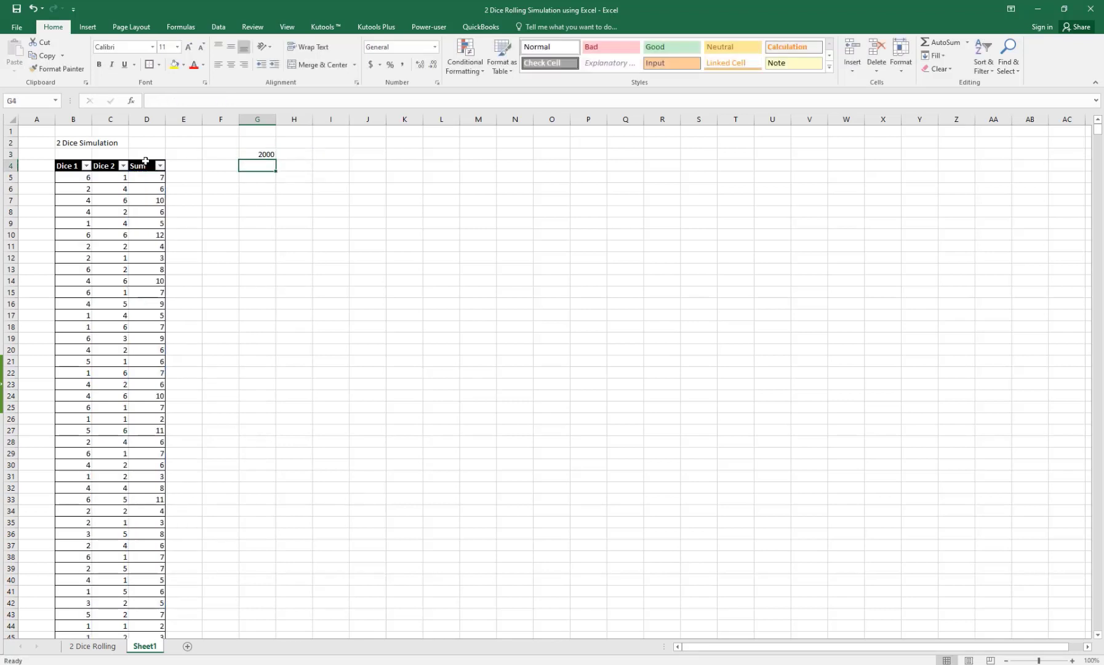
{"action": "left_click", "coordinate": [231, 153]}
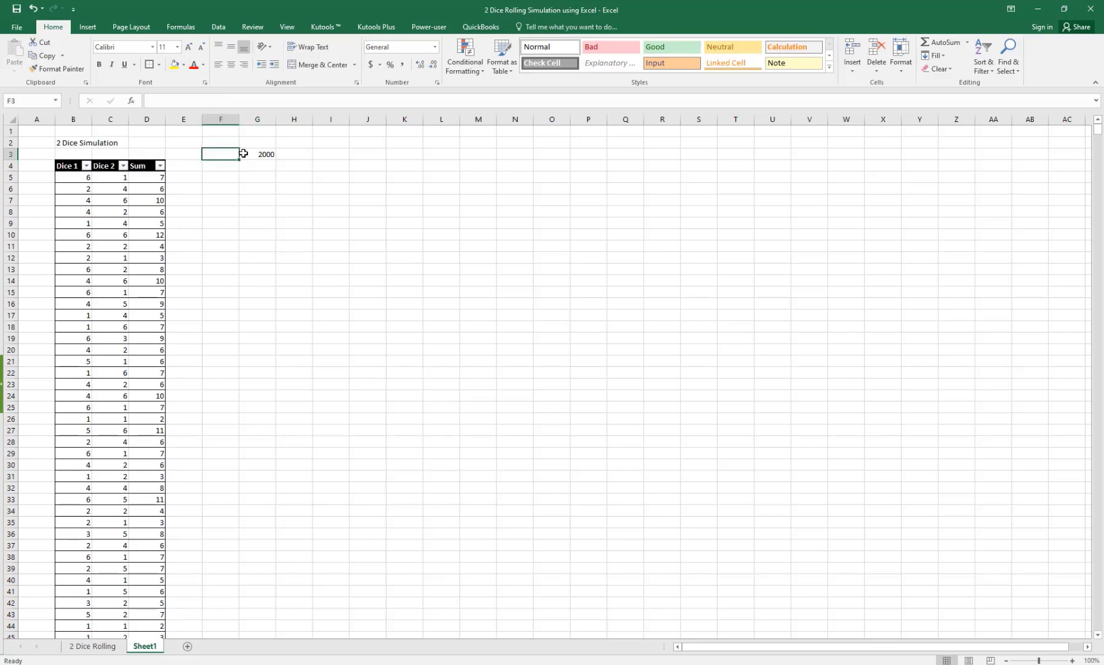
{"action": "left_click", "coordinate": [244, 154]}
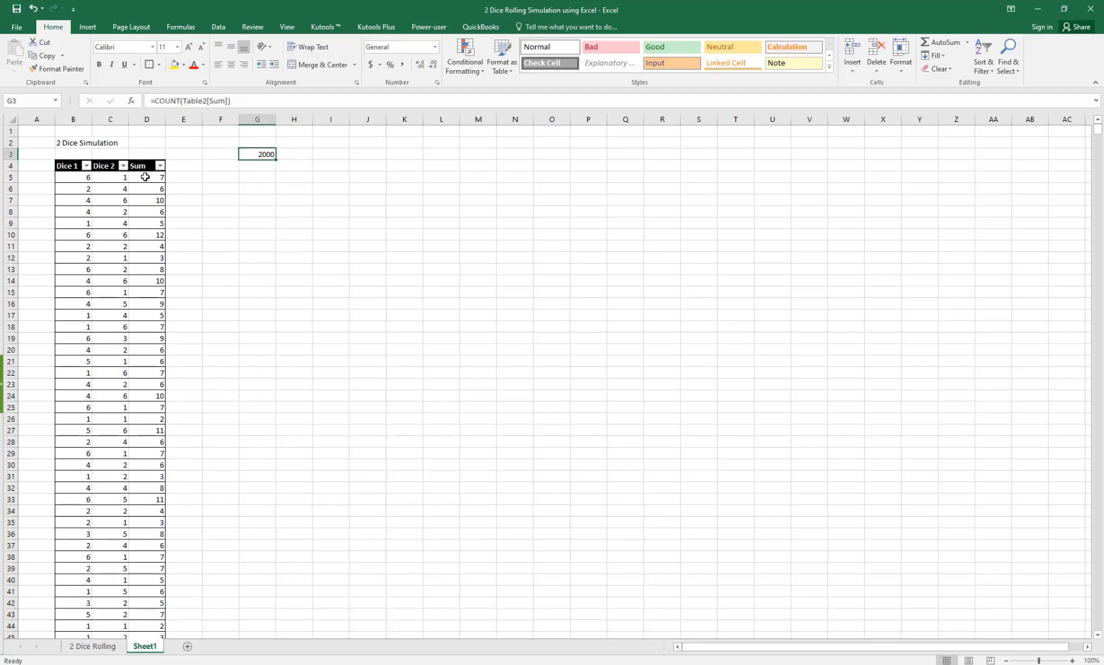
{"action": "left_click", "coordinate": [260, 177]}
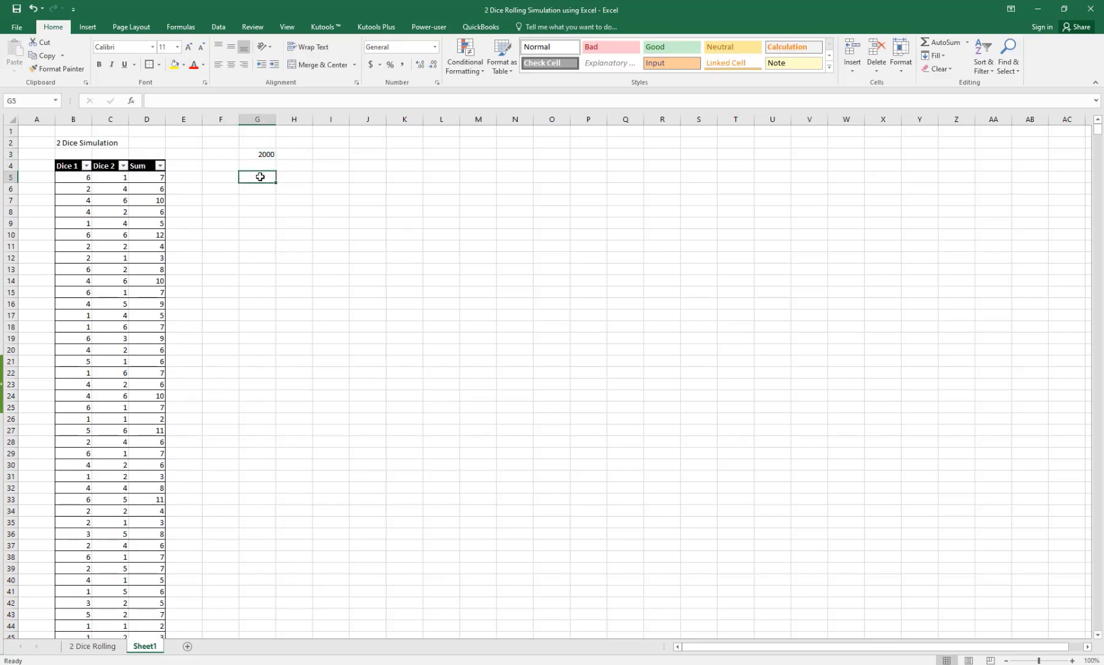
{"action": "left_click", "coordinate": [106, 649]}
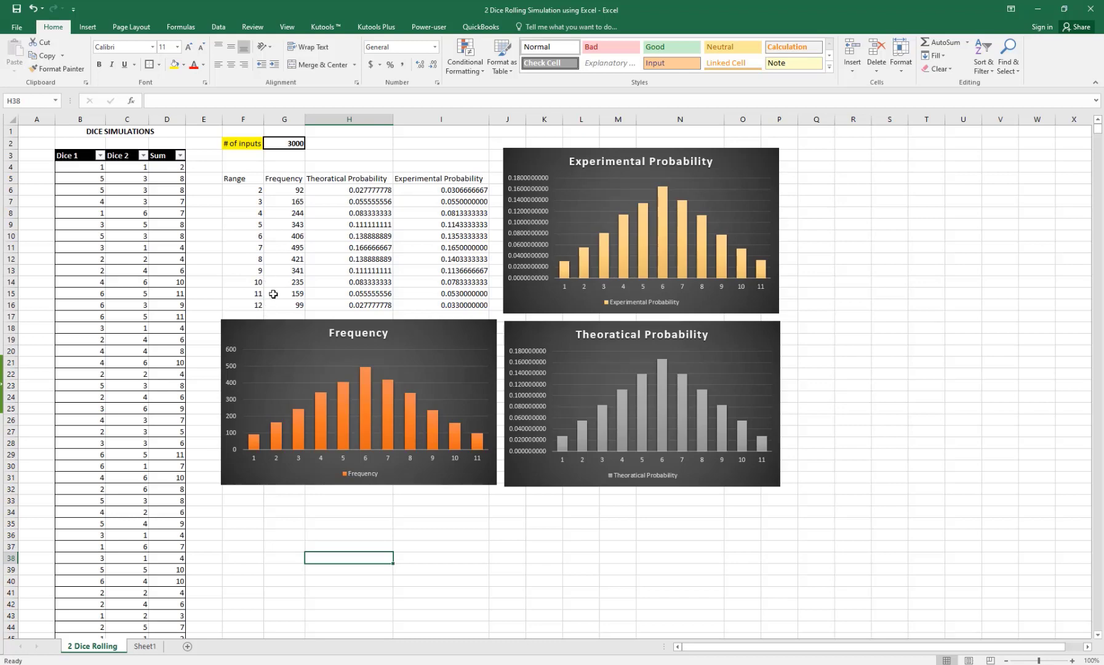
{"action": "left_click", "coordinate": [154, 646]}
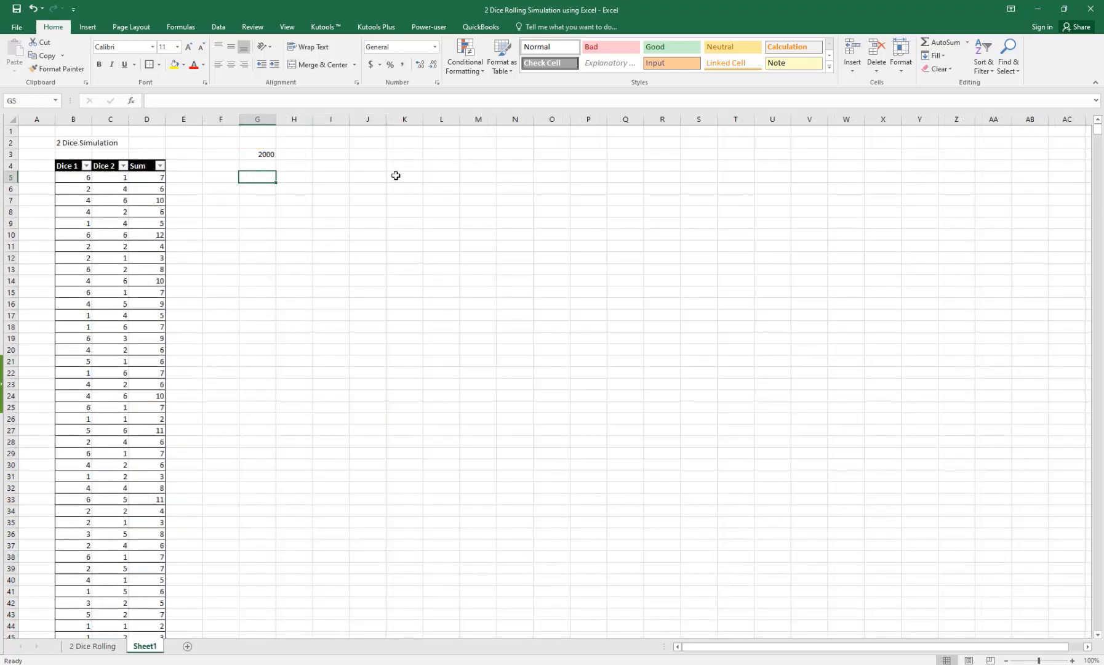
Step: Enter the Range label, then =1+1 below it and a +1 formula giving 3
{"action": "type", "text": "Range"}
{"action": "key", "text": "Return"}
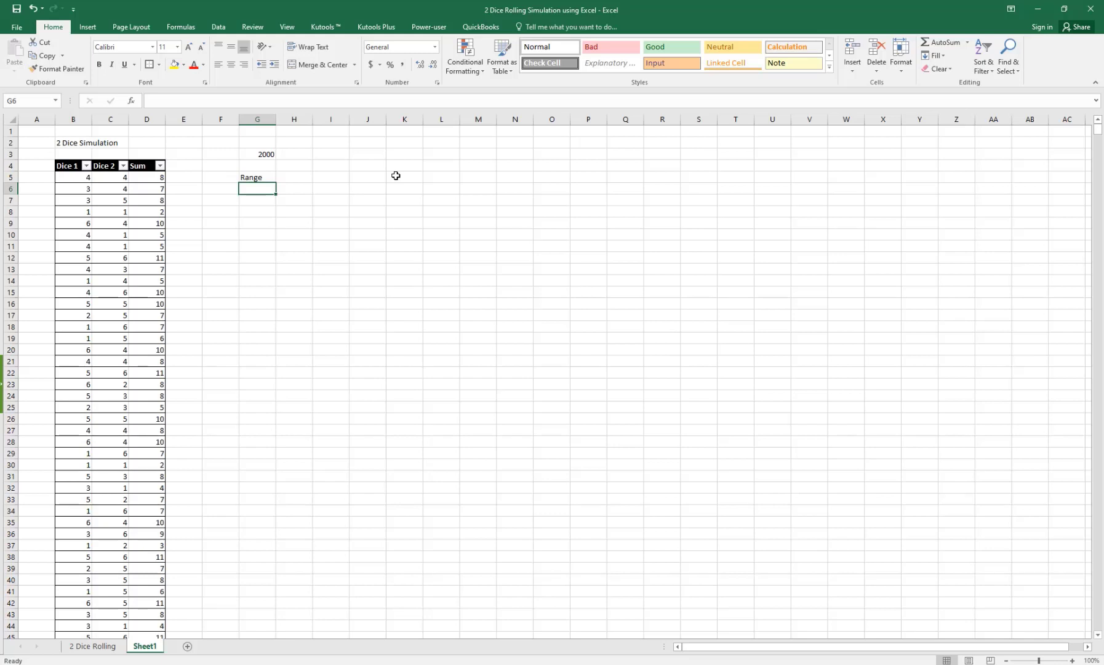
{"action": "type", "text": "=1+"}
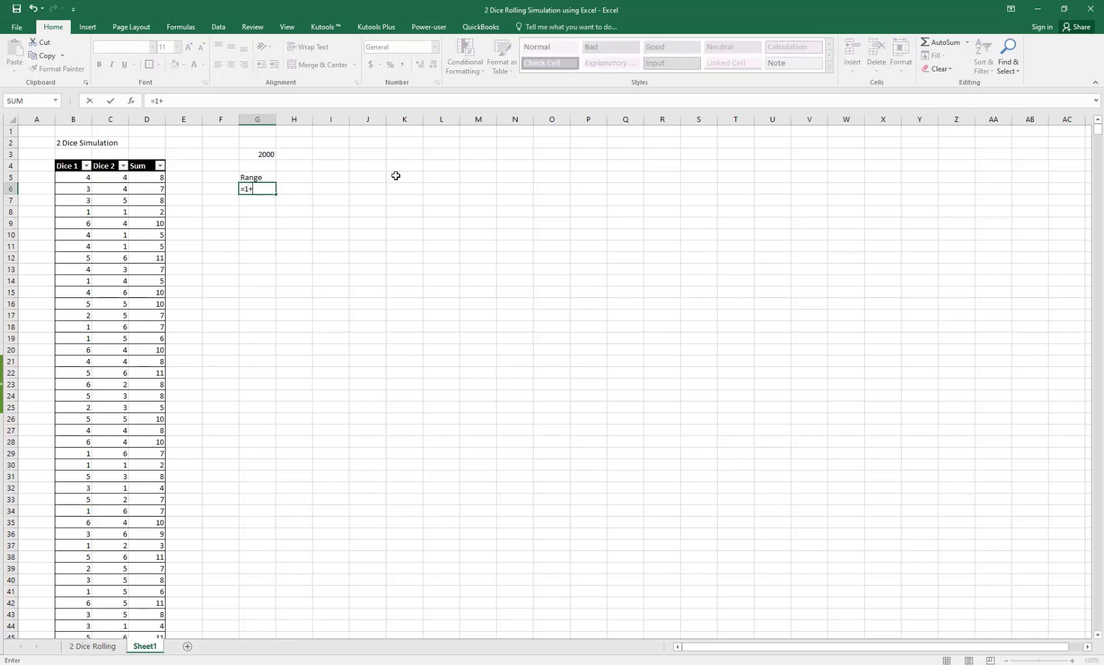
{"action": "type", "text": "1"}
{"action": "key", "text": "Return"}
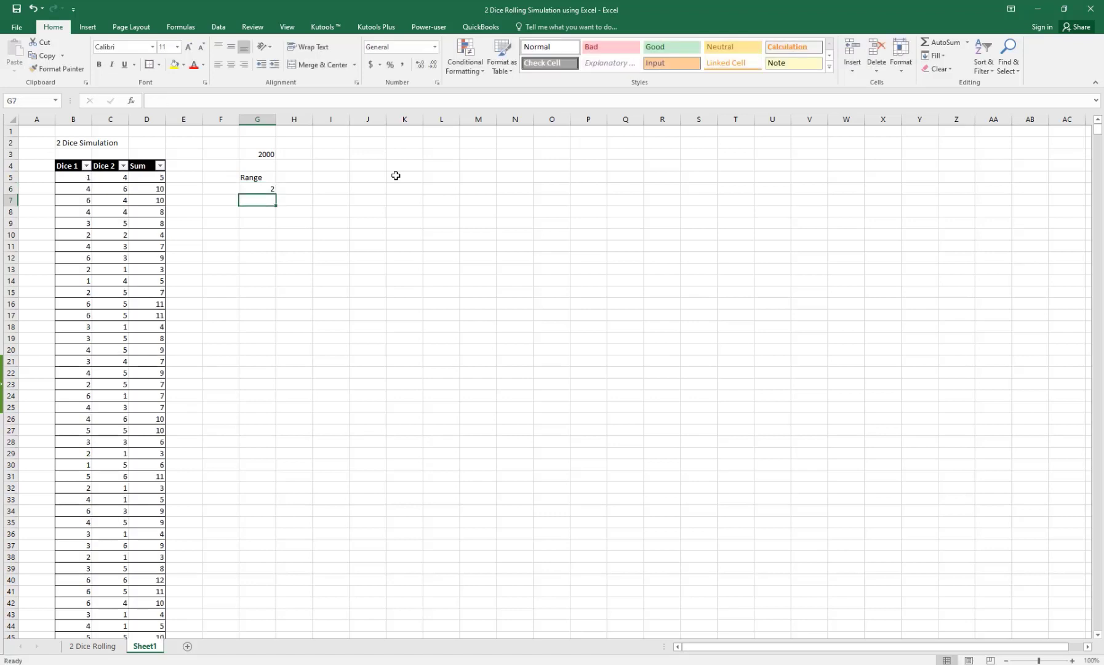
{"action": "type", "text": "="}
{"action": "key", "text": "Up"}
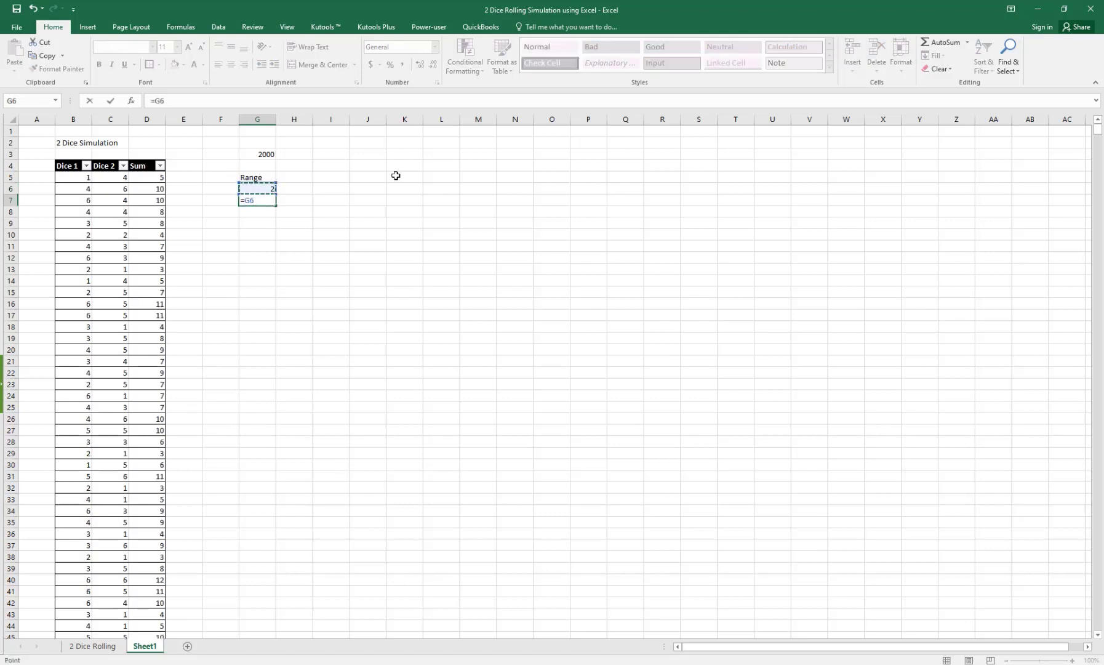
{"action": "type", "text": "+1"}
{"action": "key", "text": "Return"}
Step: Extend the range series down column G to row 22
{"action": "key", "text": "Up"}
{"action": "key", "text": "Up"}
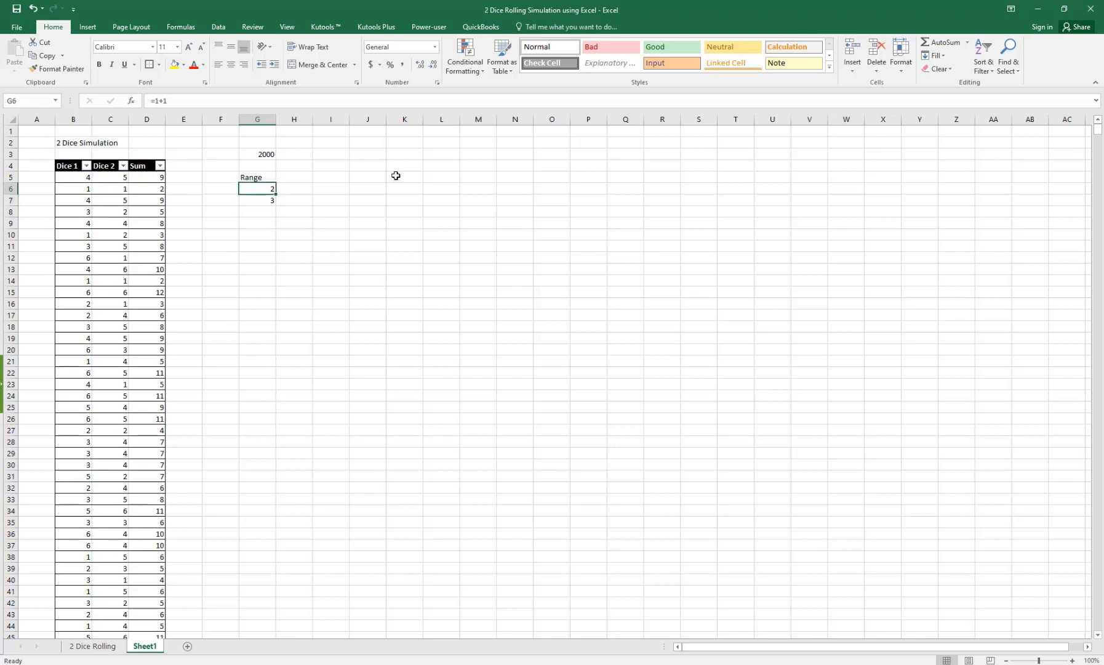
{"action": "key", "text": "shift+Down"}
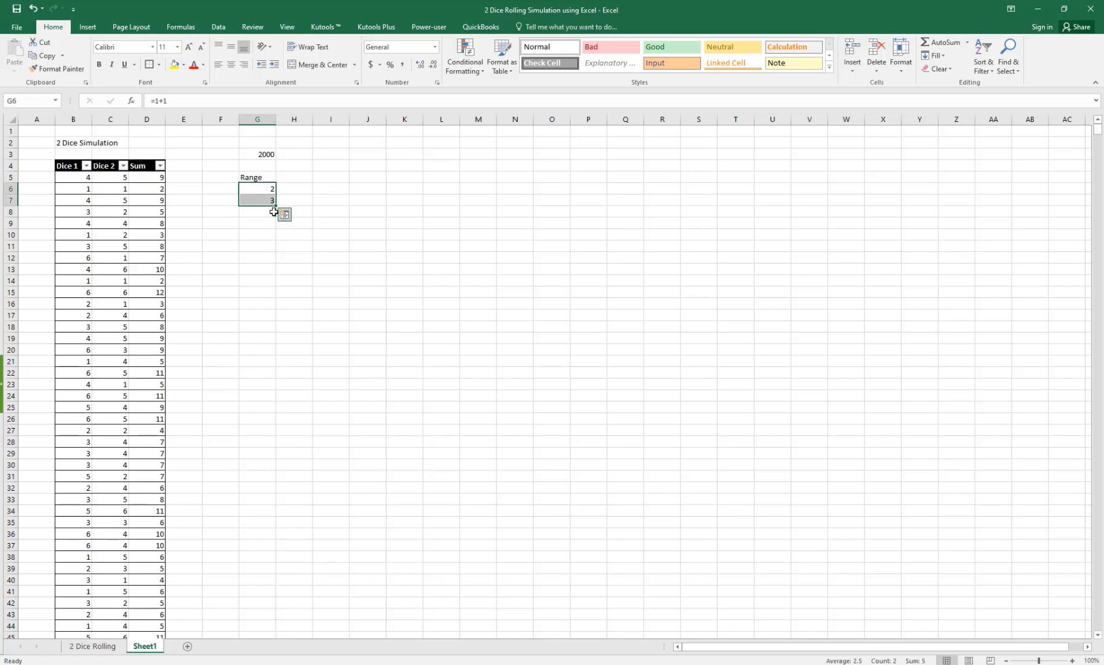
{"action": "left_click_drag", "start_coordinate": [276, 205], "coordinate": [271, 321]}
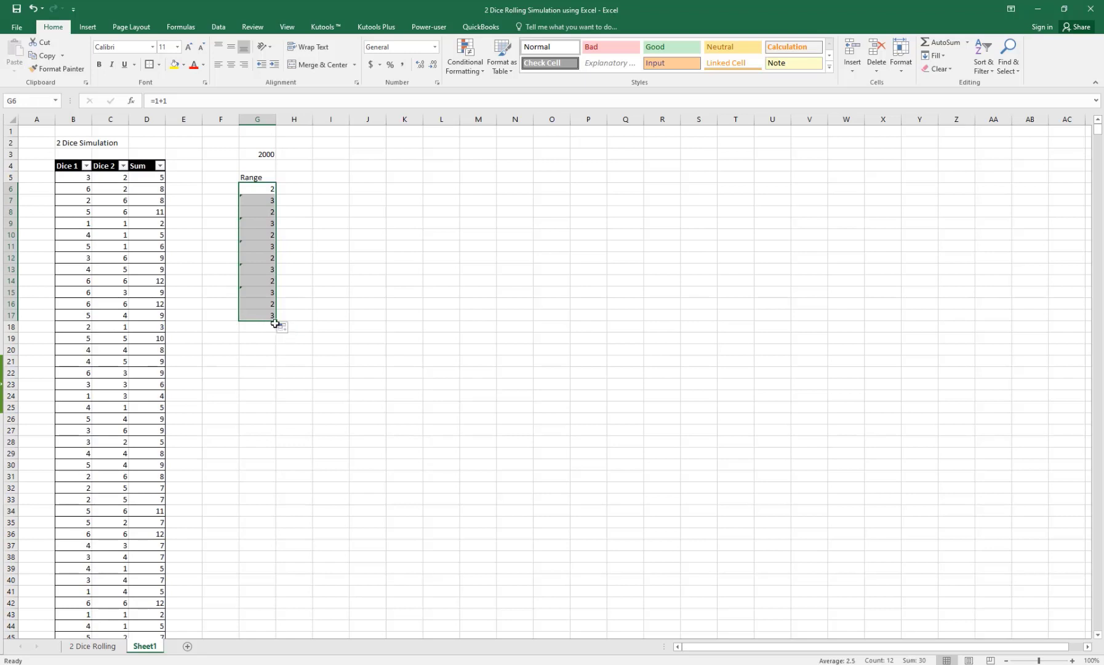
{"action": "left_click_drag", "start_coordinate": [274, 322], "coordinate": [275, 374]}
Step: Rewrite G8's formula as =G7+1
{"action": "left_click", "coordinate": [257, 210]}
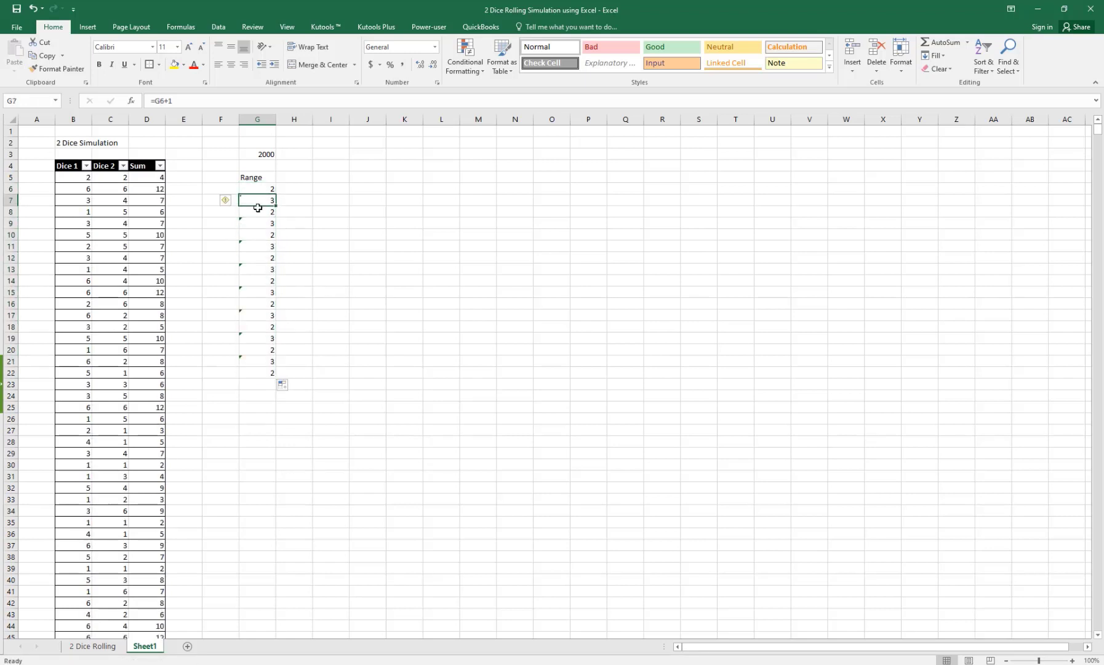
{"action": "double_click", "coordinate": [257, 210]}
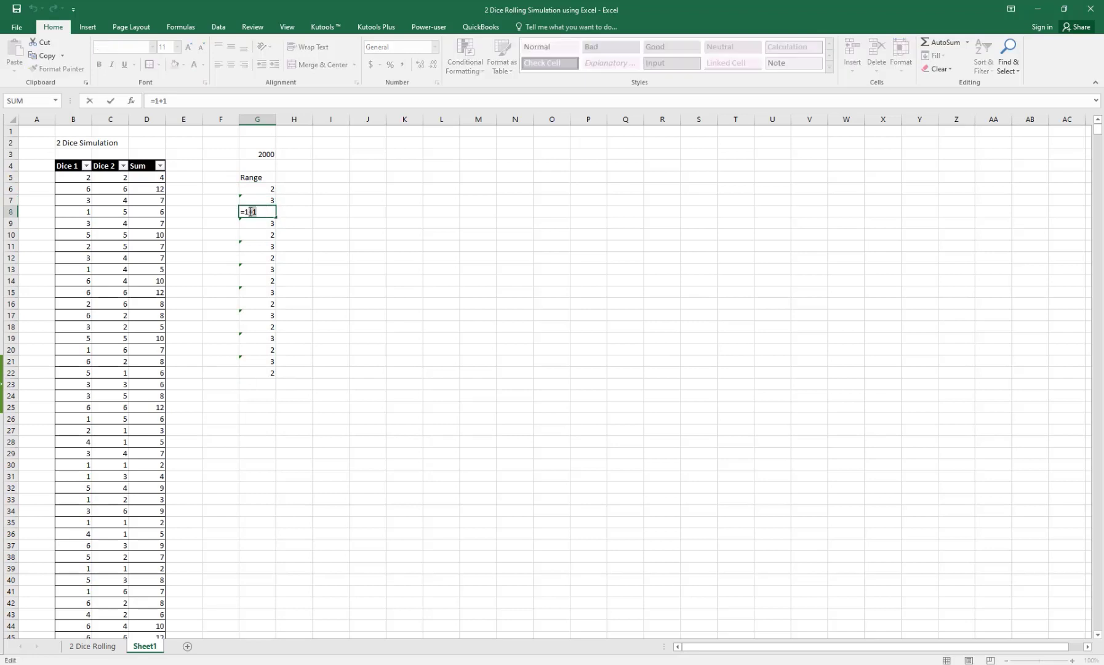
{"action": "left_click", "coordinate": [253, 202]}
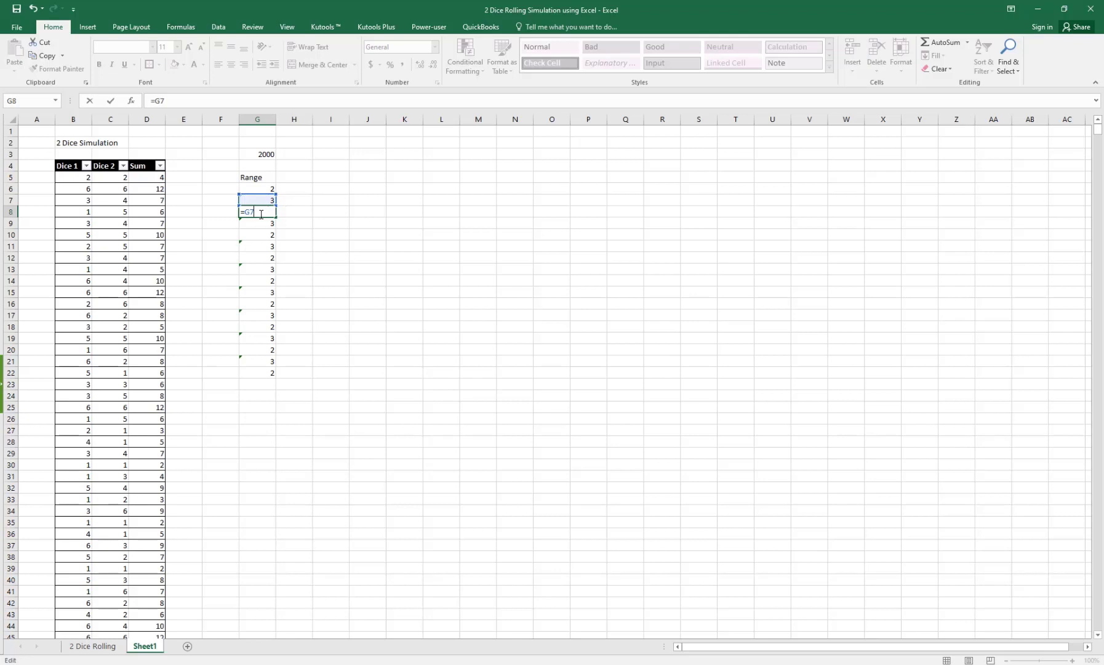
{"action": "key", "text": "BackSpace"}
{"action": "key", "text": "BackSpace"}
{"action": "key", "text": "BackSpace"}
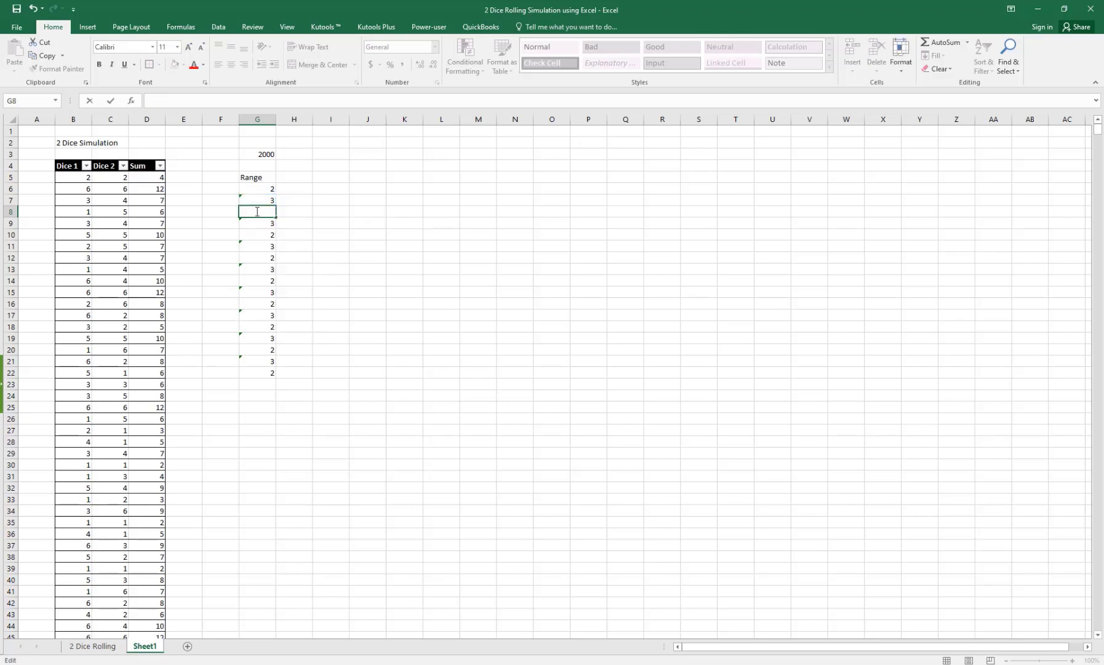
{"action": "type", "text": "="}
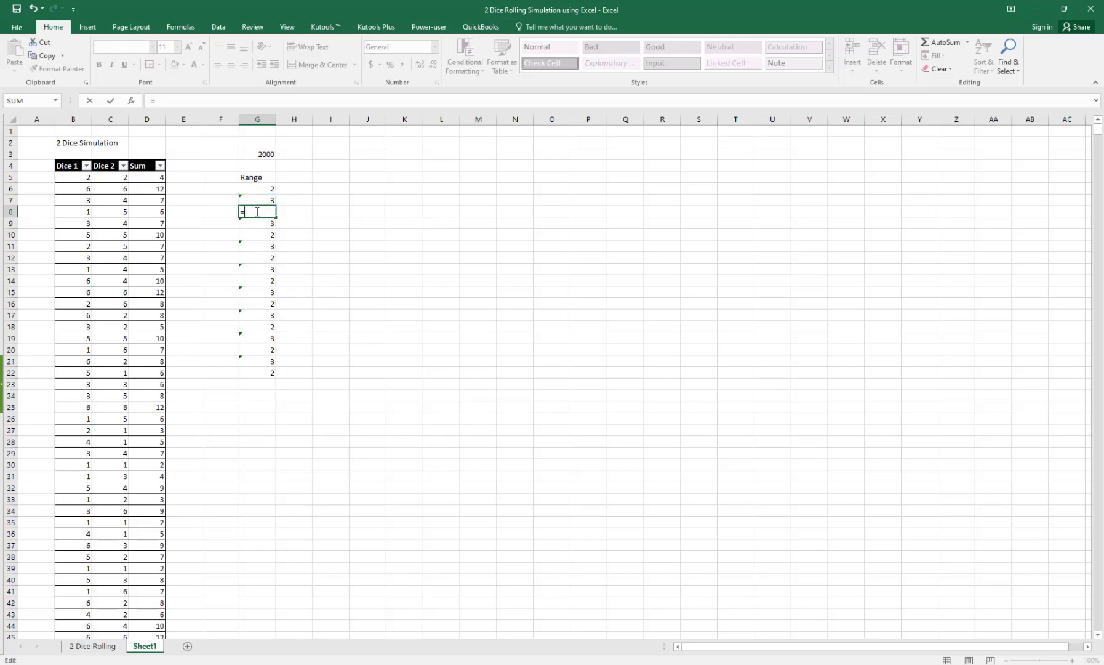
{"action": "left_click", "coordinate": [273, 201]}
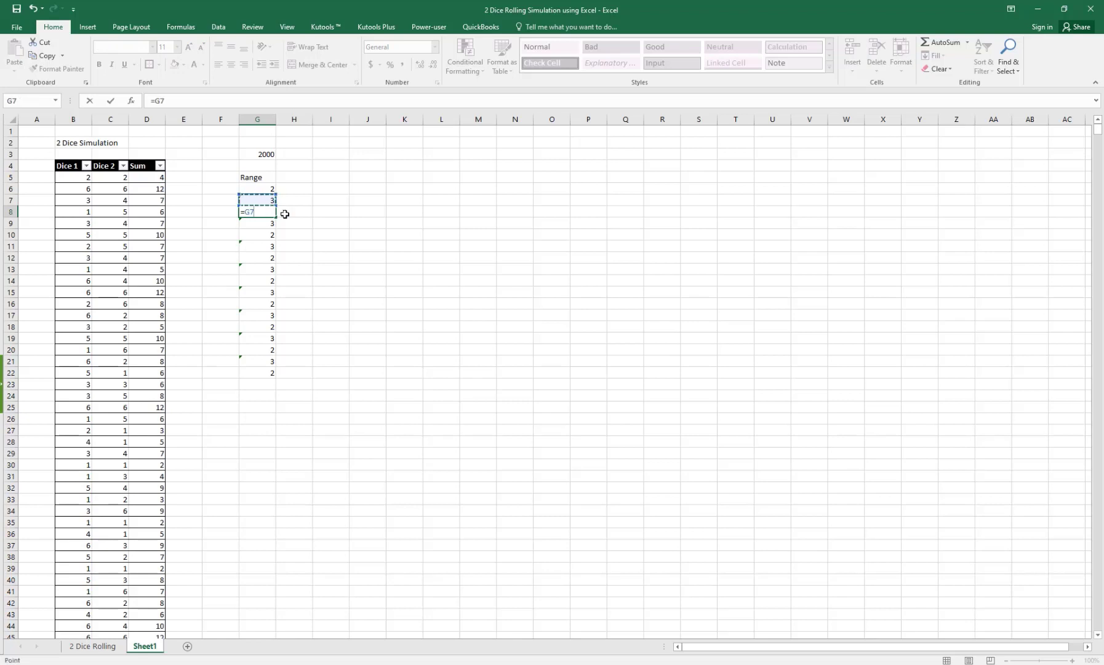
{"action": "type", "text": "+1"}
{"action": "key", "text": "Return"}
Step: Fill =G7+1 down to G22 and delete the values beyond 12
{"action": "left_click", "coordinate": [270, 213]}
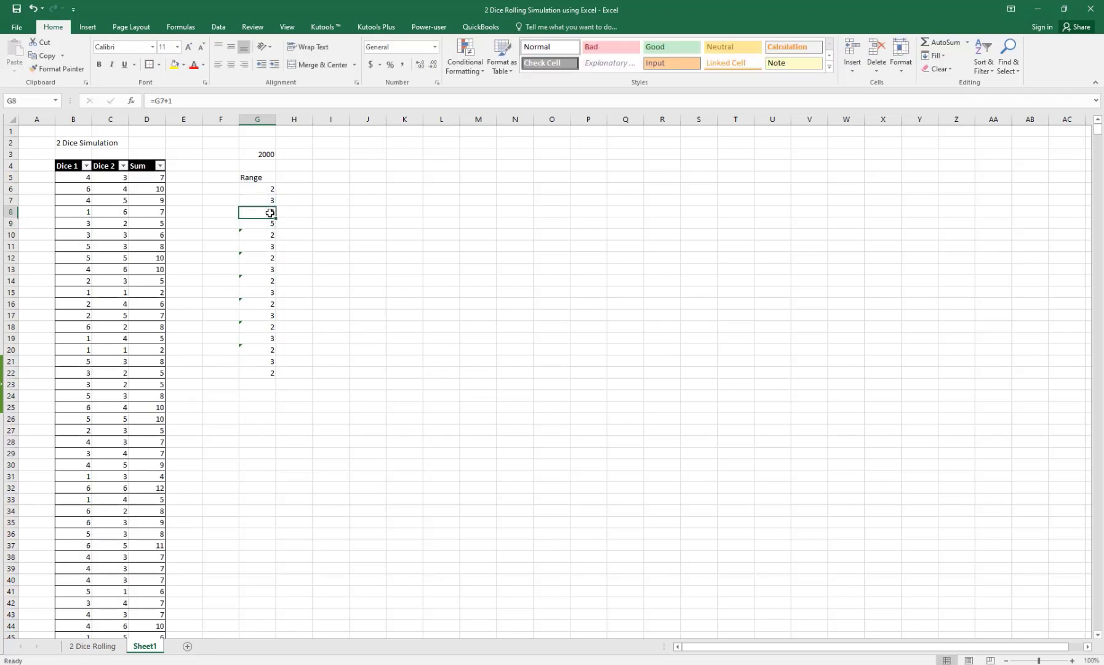
{"action": "left_click_drag", "start_coordinate": [276, 218], "coordinate": [266, 319]}
{"action": "left_click", "coordinate": [334, 243]}
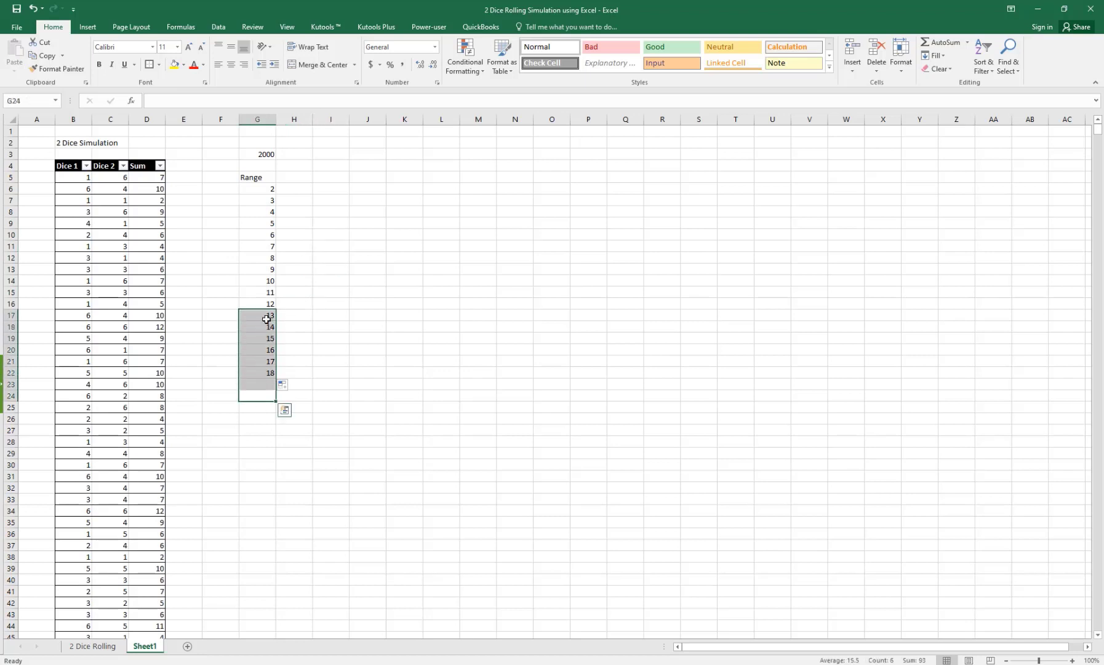
{"action": "key", "text": "Delete"}
{"action": "left_click", "coordinate": [363, 271]}
Step: Verify the incrementing formulas in G8 through G16
{"action": "left_click", "coordinate": [253, 212]}
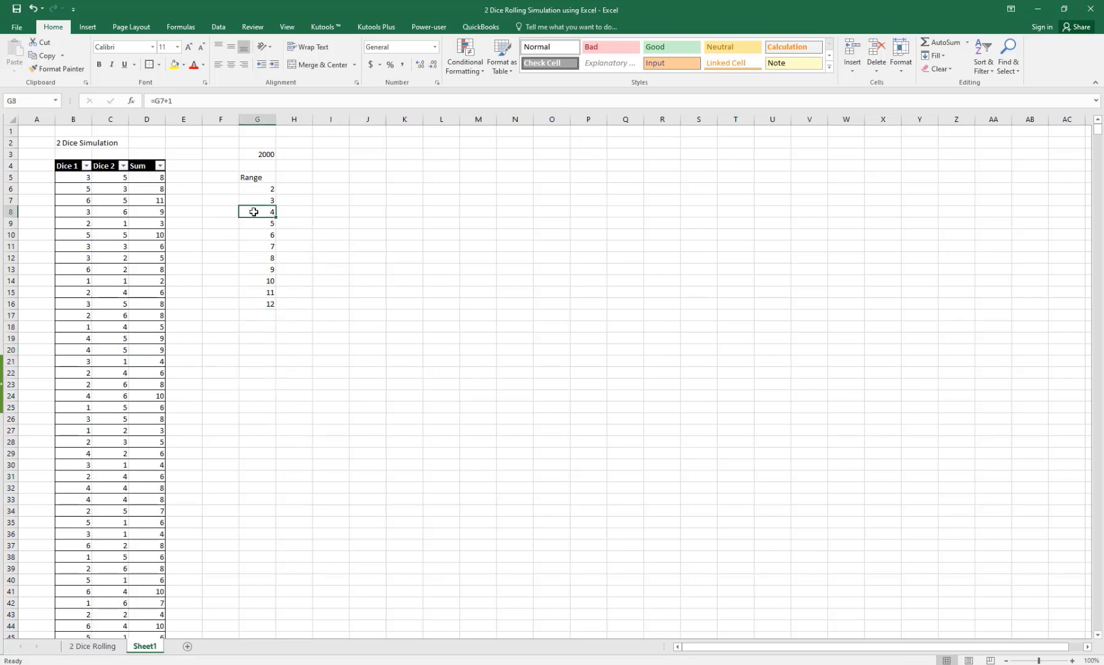
{"action": "left_click", "coordinate": [257, 232]}
{"action": "left_click", "coordinate": [266, 268]}
{"action": "left_click", "coordinate": [270, 303]}
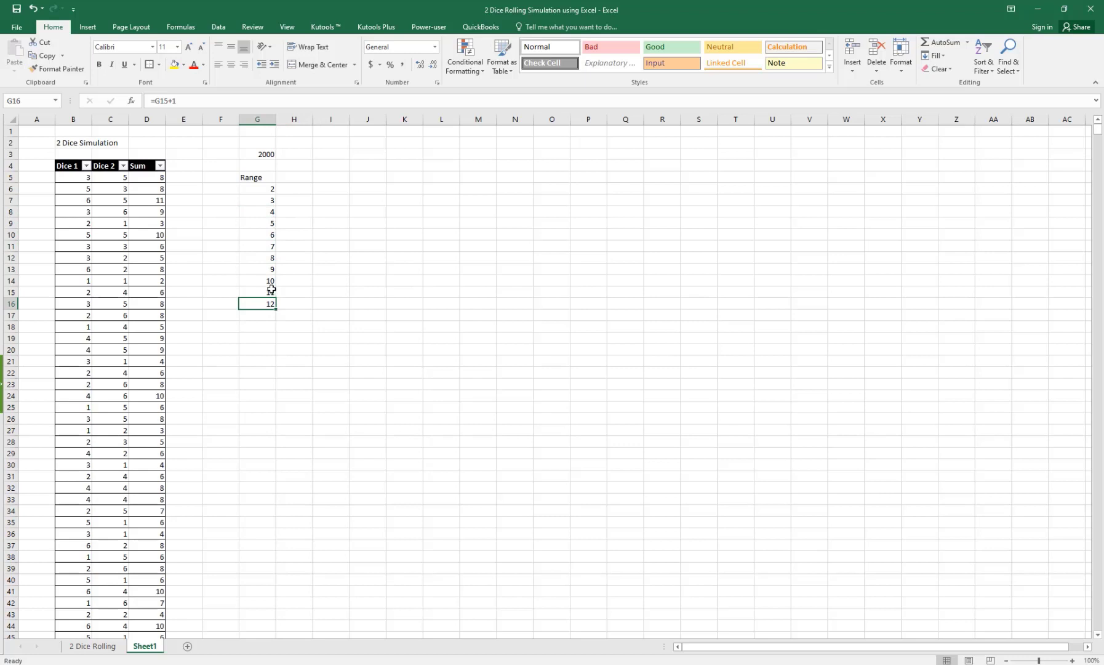
{"action": "left_click", "coordinate": [271, 290]}
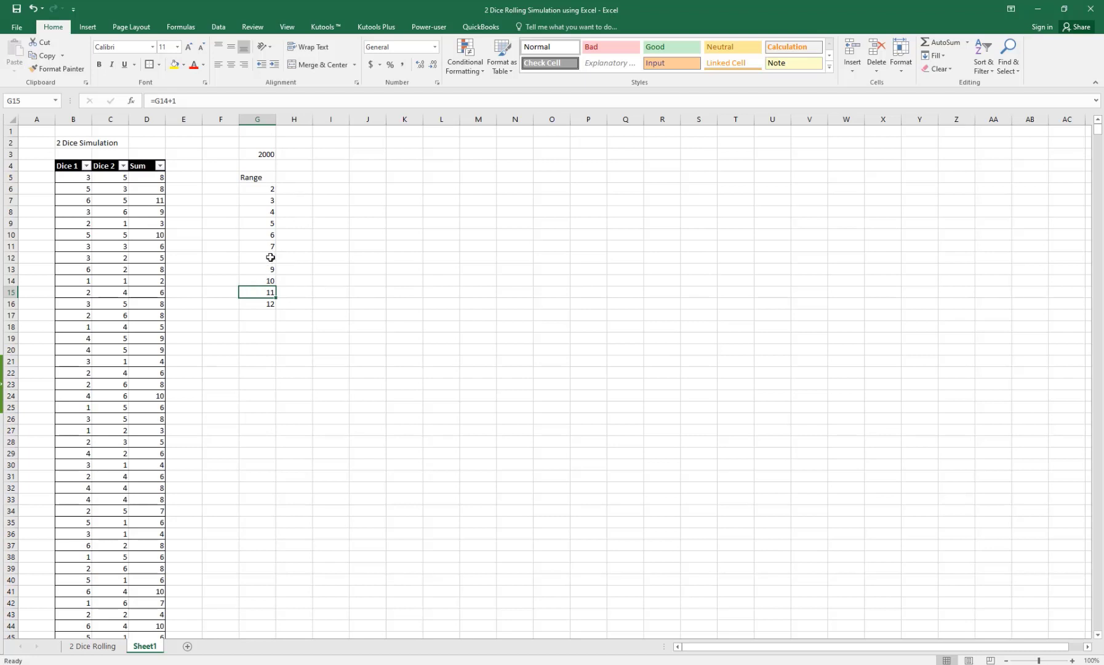
{"action": "left_click", "coordinate": [305, 179]}
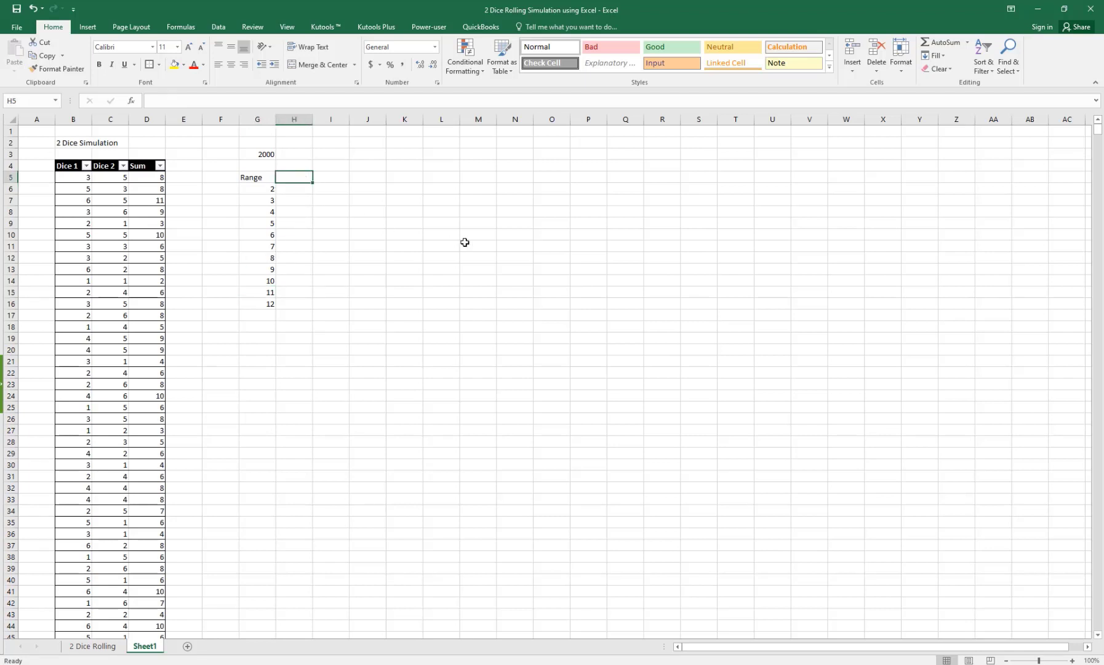
Step: Add a Frequency heading and a COUNTIF formula in H6 counting Sum-column rolls equal to 2
{"action": "type", "text": "Frequency"}
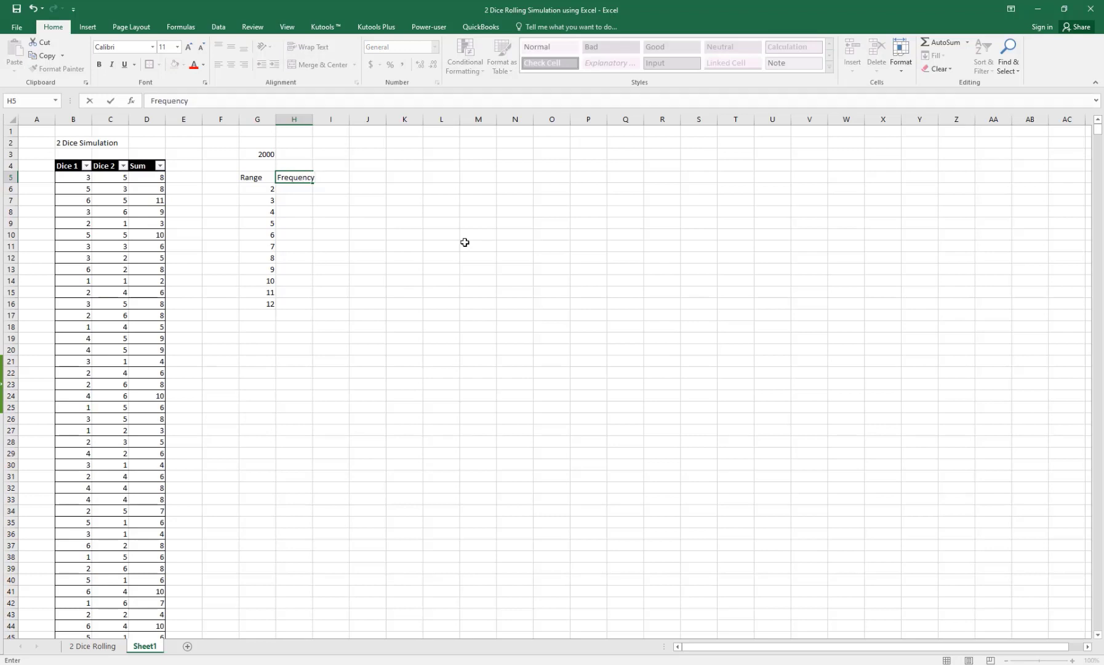
{"action": "key", "text": "Return"}
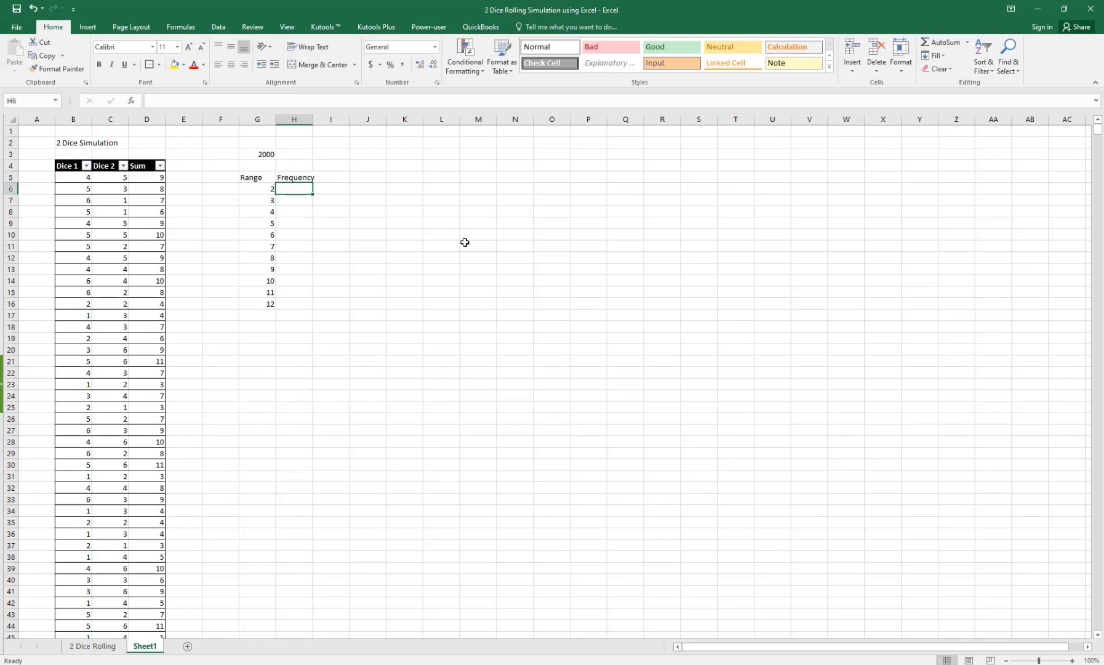
{"action": "type", "text": "=C"}
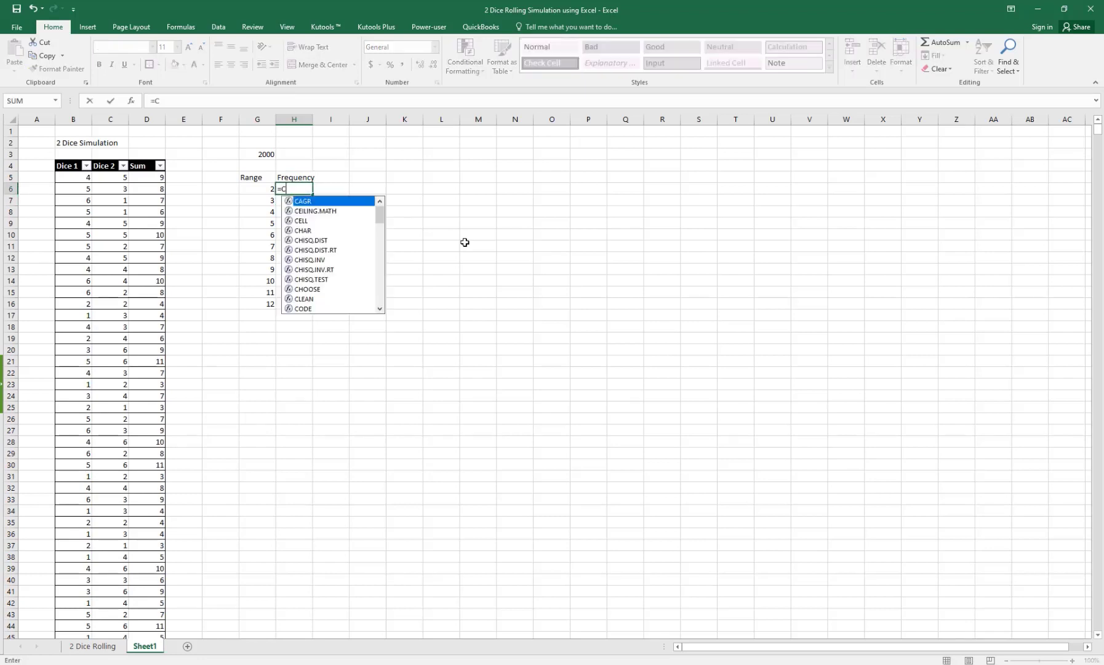
{"action": "type", "text": "ountI"}
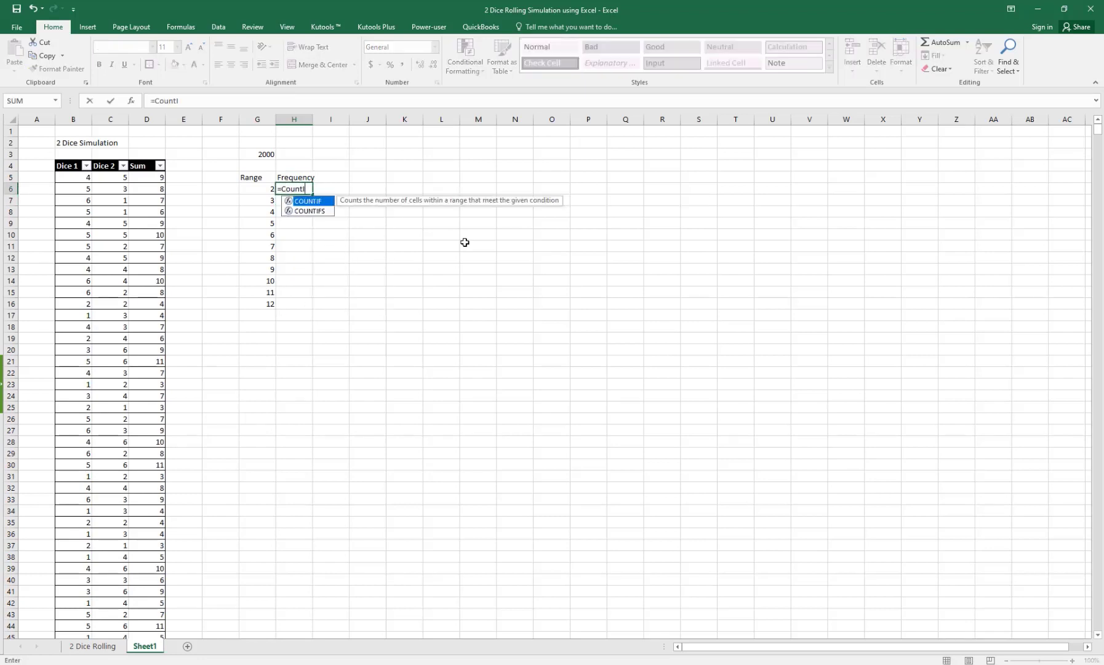
{"action": "type", "text": "f("}
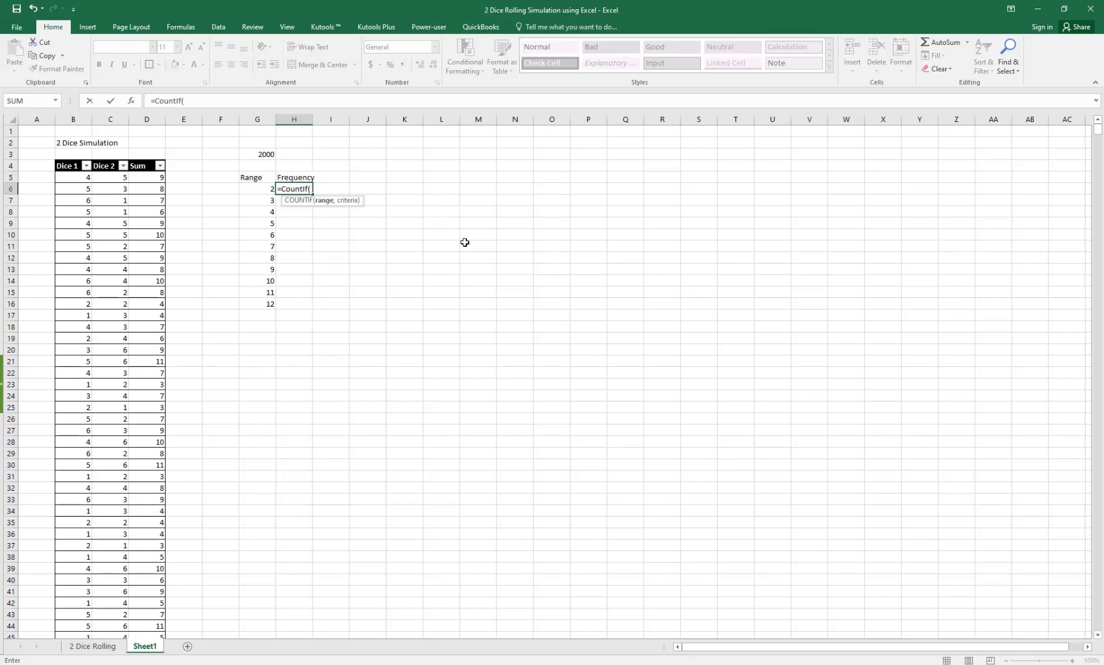
{"action": "left_click", "coordinate": [142, 158]}
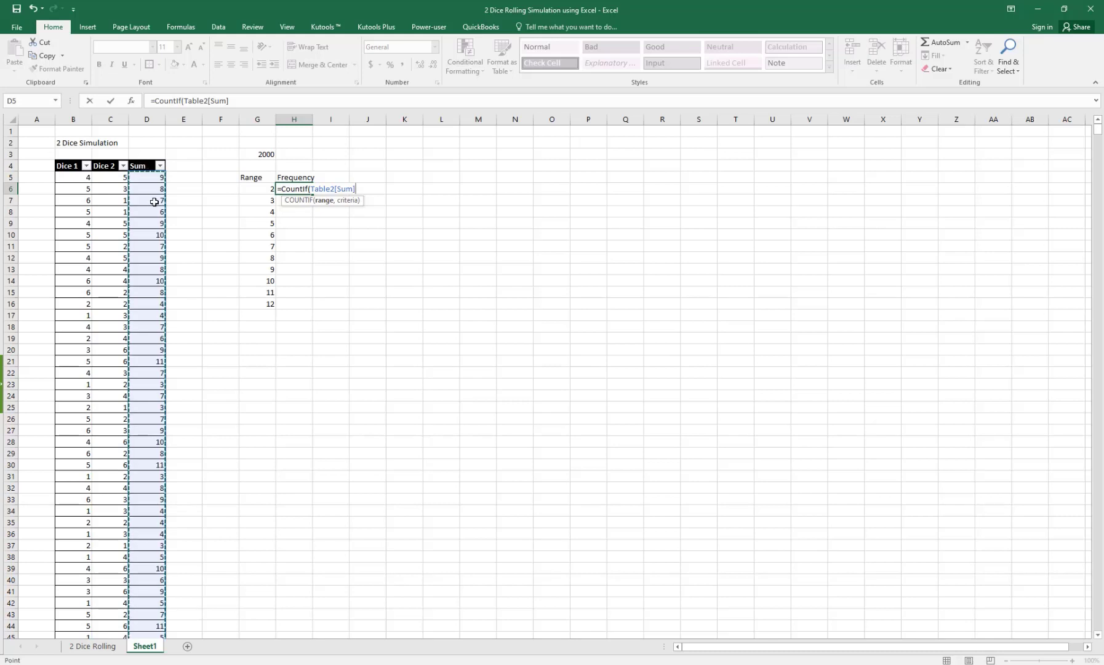
{"action": "type", "text": ",\"2"}
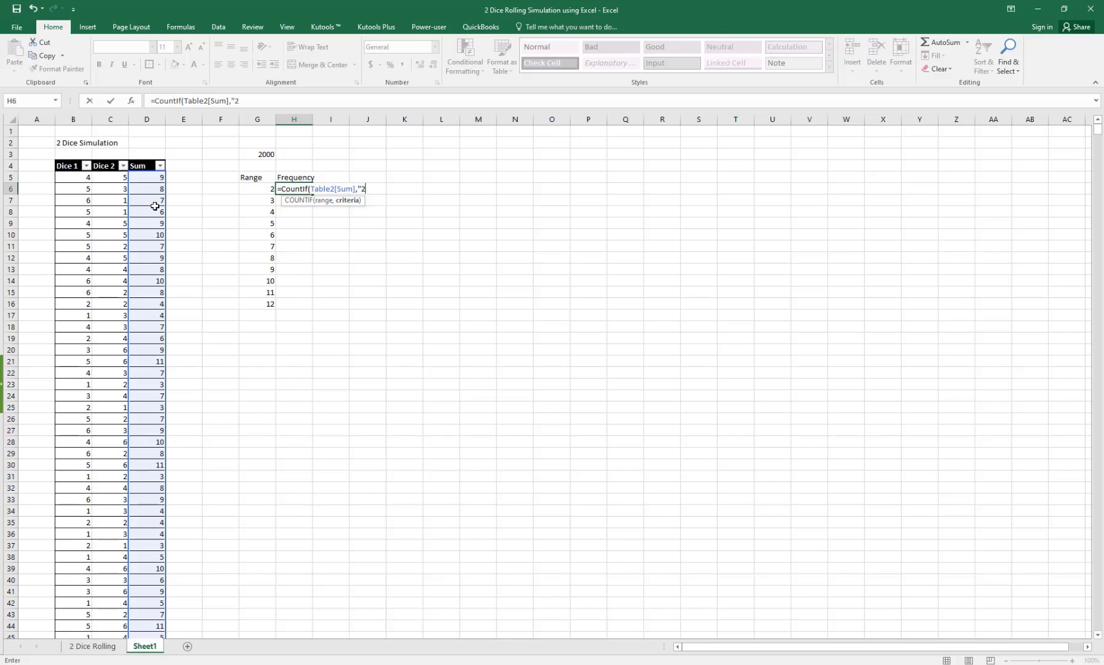
{"action": "key", "text": "Return"}
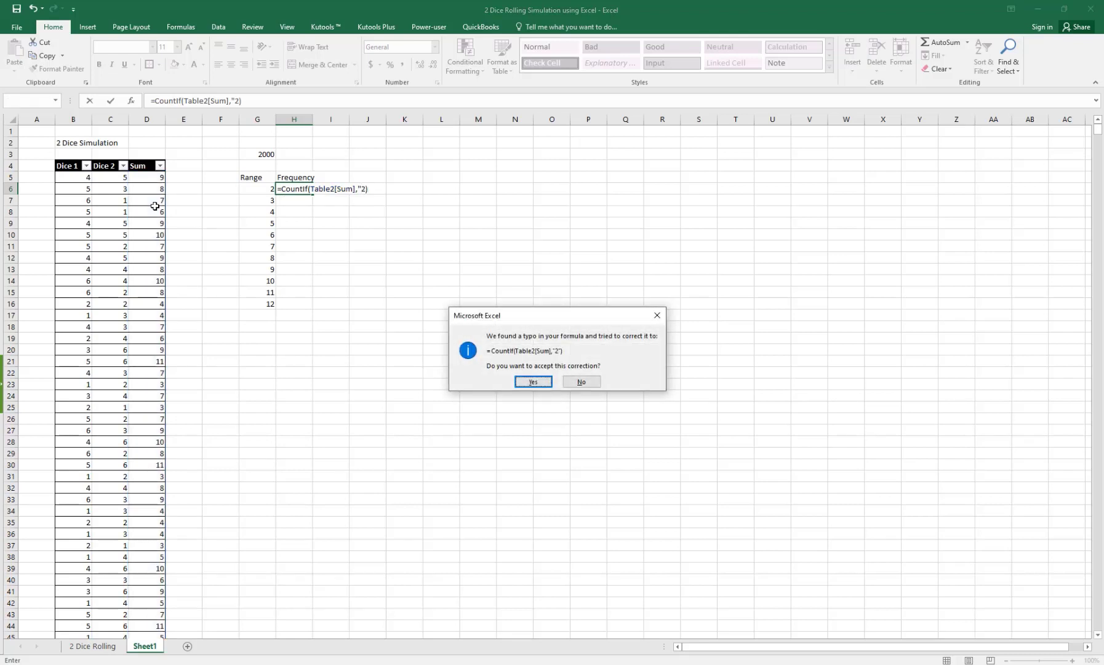
{"action": "key", "text": "Return"}
{"action": "key", "text": "Up"}
{"action": "key", "text": "Down"}
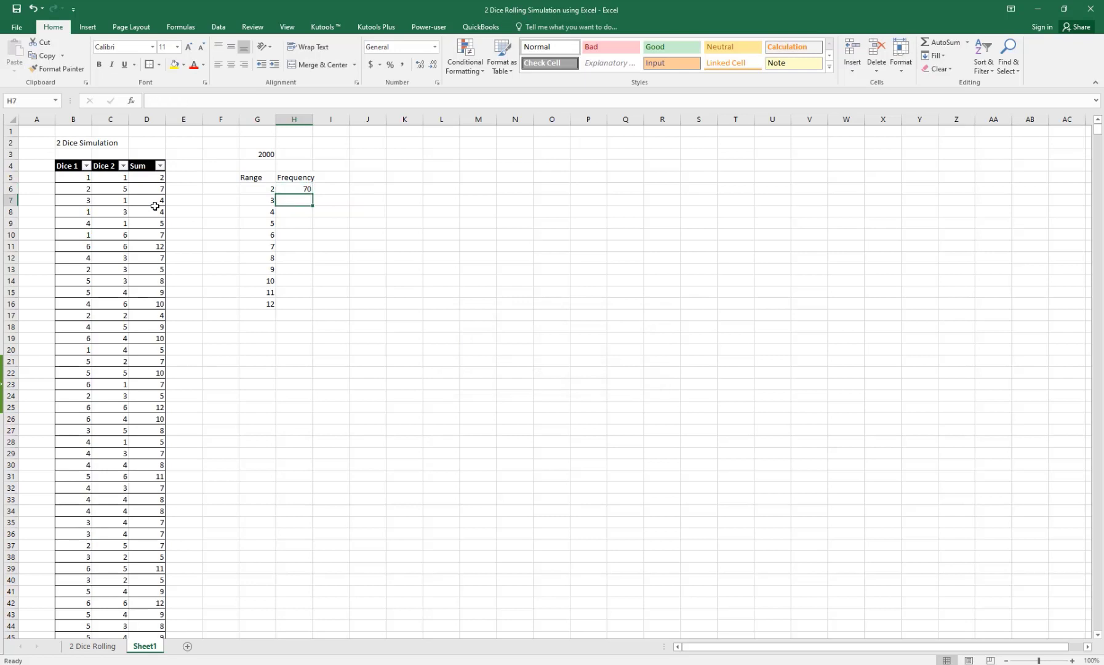
Step: Fill the COUNTIF formula down to H16 and change H7's criterion to 3
{"action": "left_click", "coordinate": [300, 187]}
{"action": "double_click", "coordinate": [312, 194]}
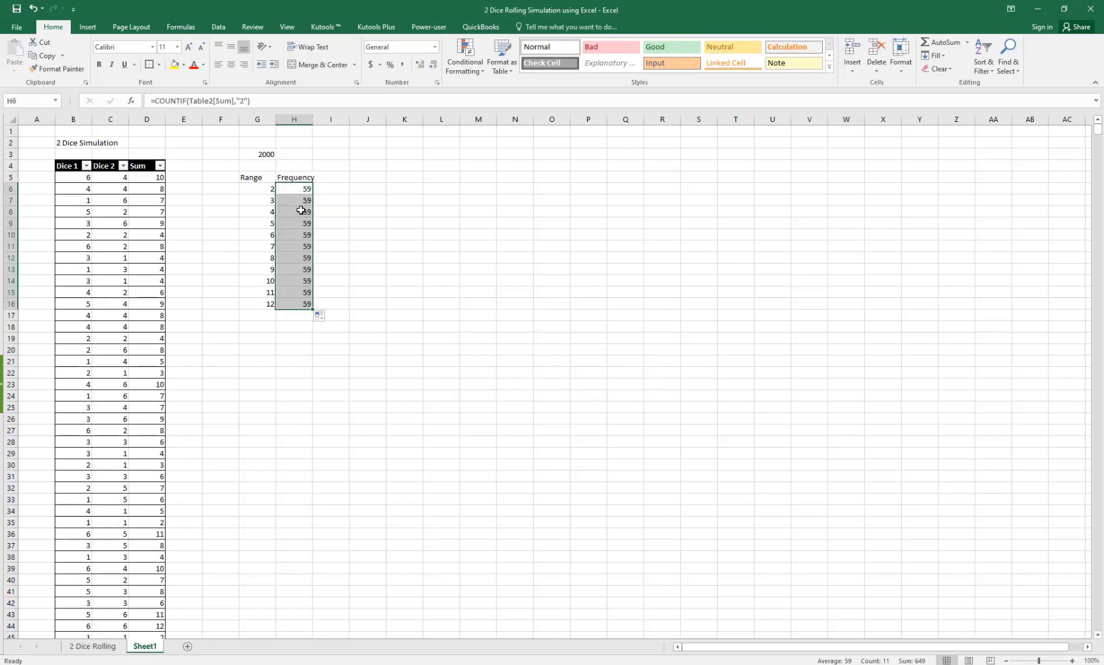
{"action": "left_click", "coordinate": [296, 201]}
{"action": "key", "text": "F2"}
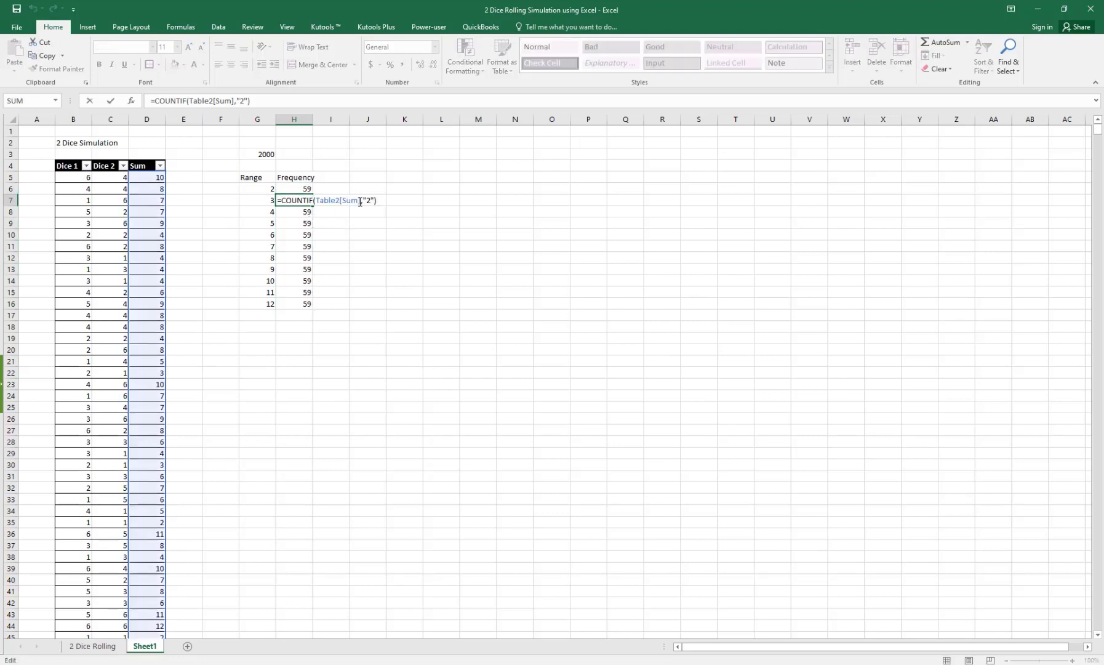
{"action": "key", "text": "Left"}
{"action": "key", "text": "Left"}
{"action": "key", "text": "Left"}
{"action": "key", "text": "Delete"}
{"action": "type", "text": "3"}
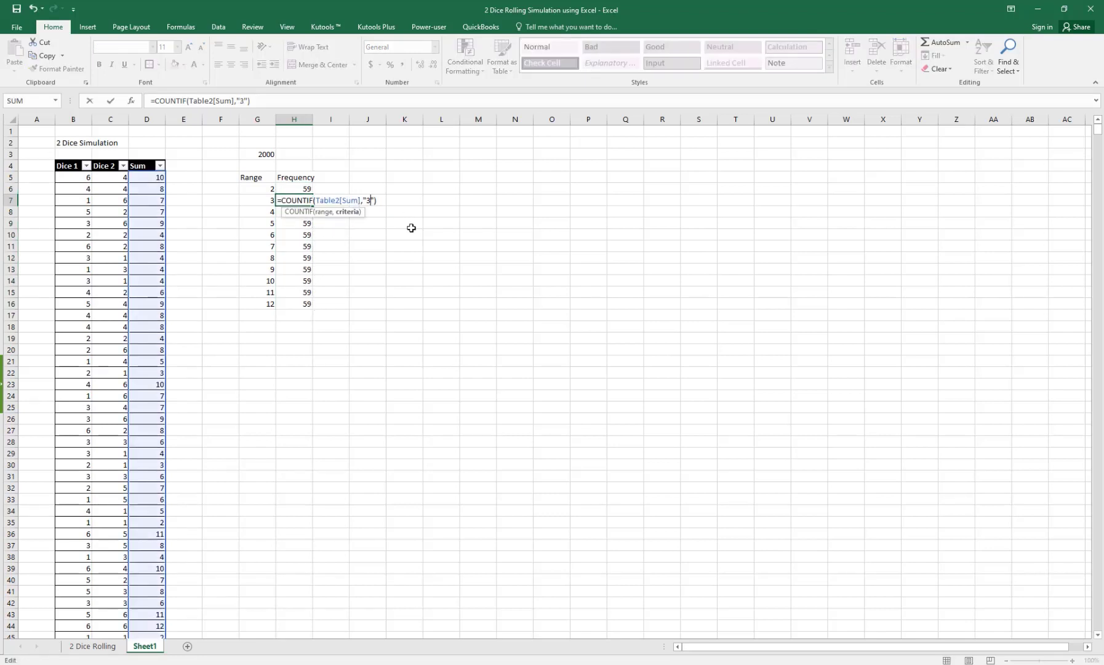
{"action": "key", "text": "Return"}
Step: Change the COUNTIF criteria in H8, H9 and H10 to 4, 5 and 6
{"action": "key", "text": "F2"}
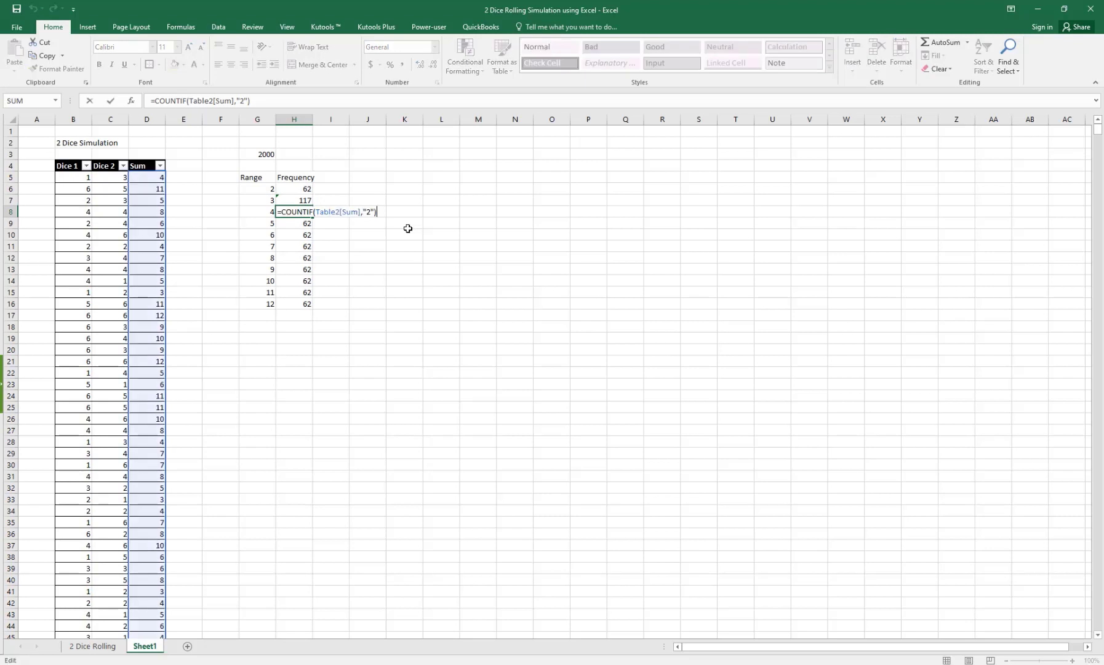
{"action": "key", "text": "Left"}
{"action": "key", "text": "Left"}
{"action": "key", "text": "BackSpace"}
{"action": "type", "text": "4"}
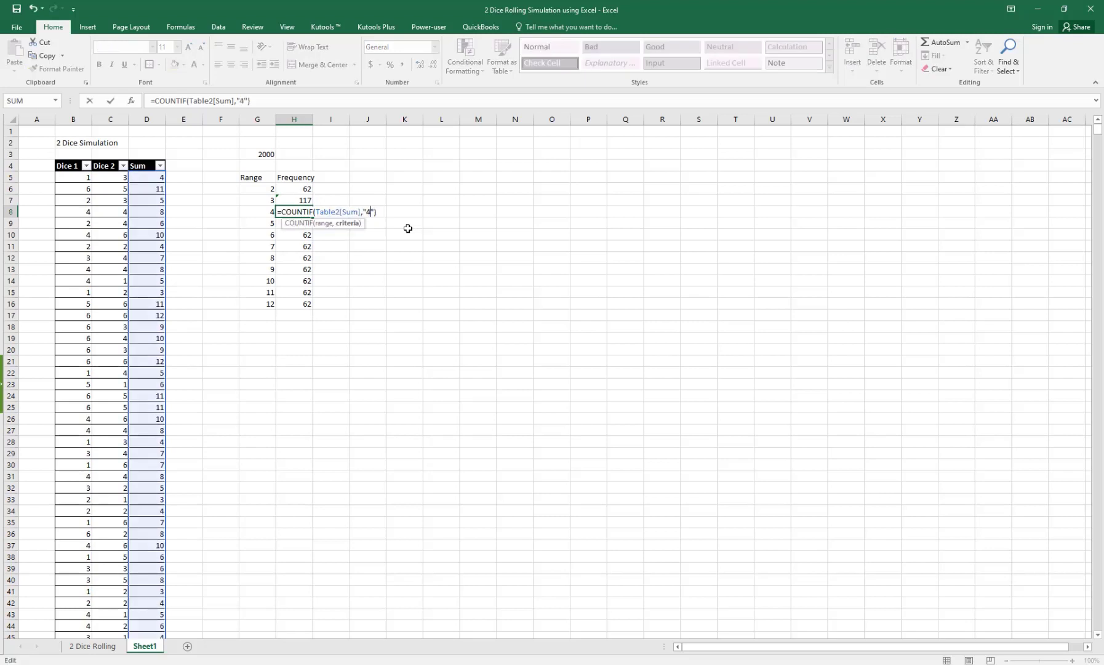
{"action": "key", "text": "Return"}
{"action": "key", "text": "F2"}
{"action": "key", "text": "Left"}
{"action": "key", "text": "Left"}
{"action": "key", "text": "BackSpace"}
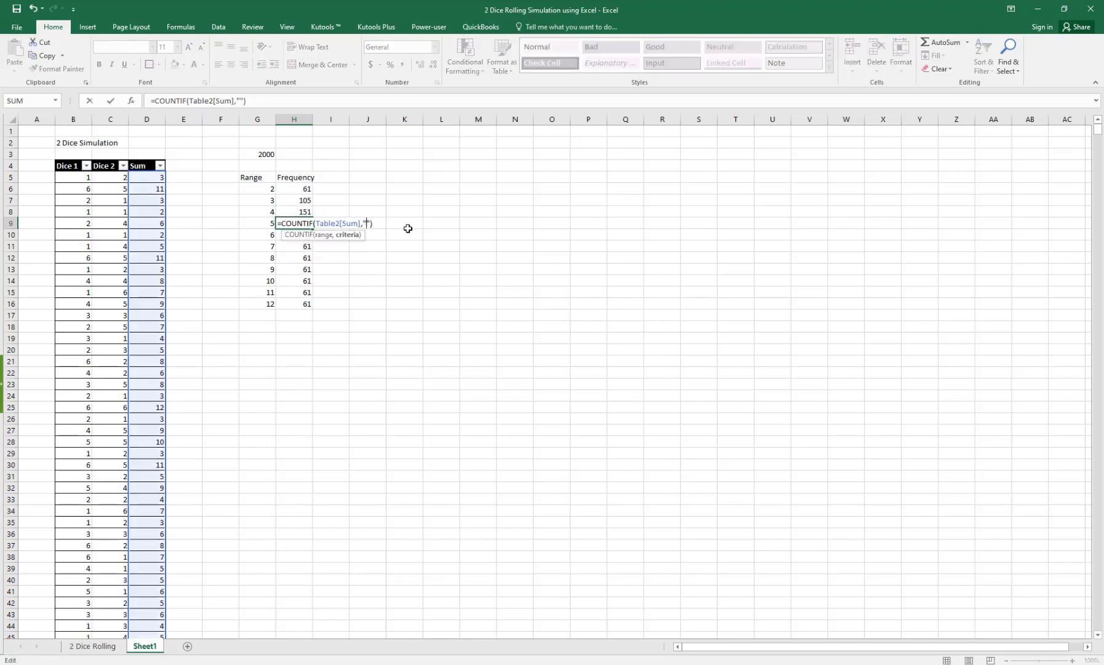
{"action": "type", "text": "5"}
{"action": "key", "text": "Return"}
{"action": "key", "text": "F2"}
{"action": "key", "text": "Left"}
{"action": "key", "text": "Left"}
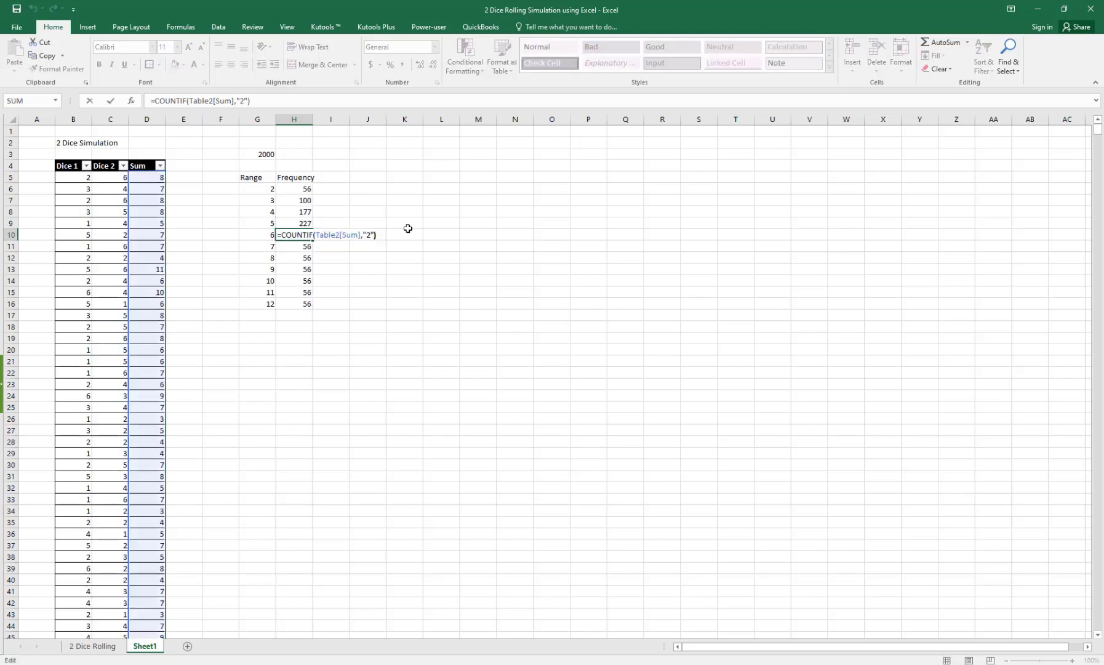
{"action": "key", "text": "BackSpace"}
{"action": "type", "text": "6"}
{"action": "key", "text": "Return"}
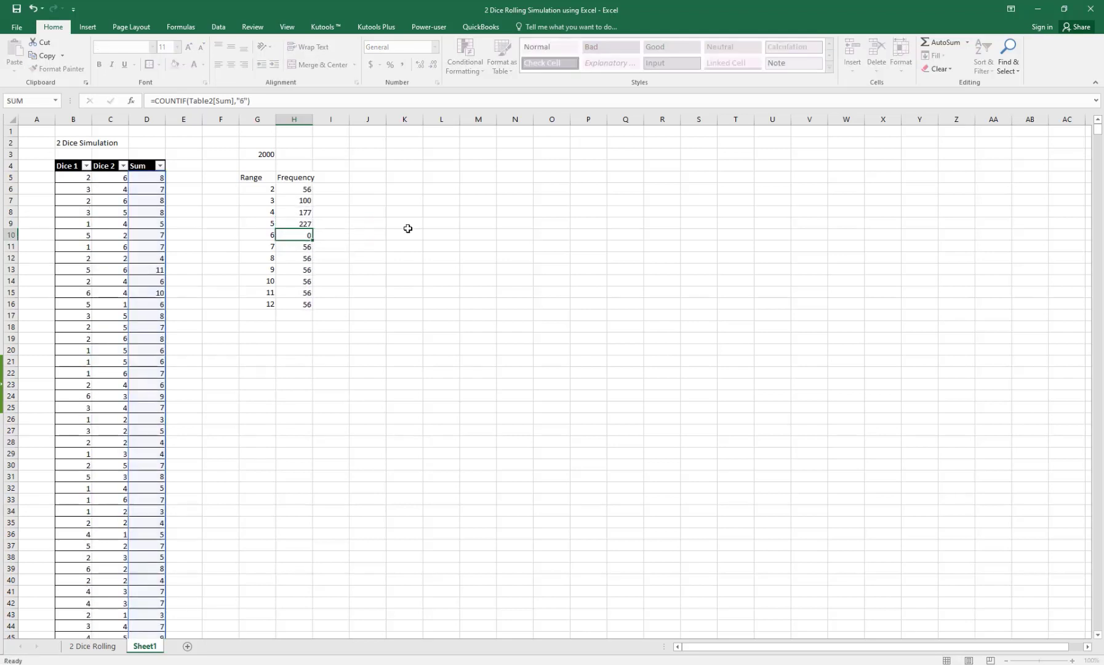
Step: Set the COUNTIF criteria for the sum 7, 8 and 9 rows
{"action": "key", "text": "F2"}
{"action": "key", "text": "BackSpace"}
{"action": "key", "text": "BackSpace"}
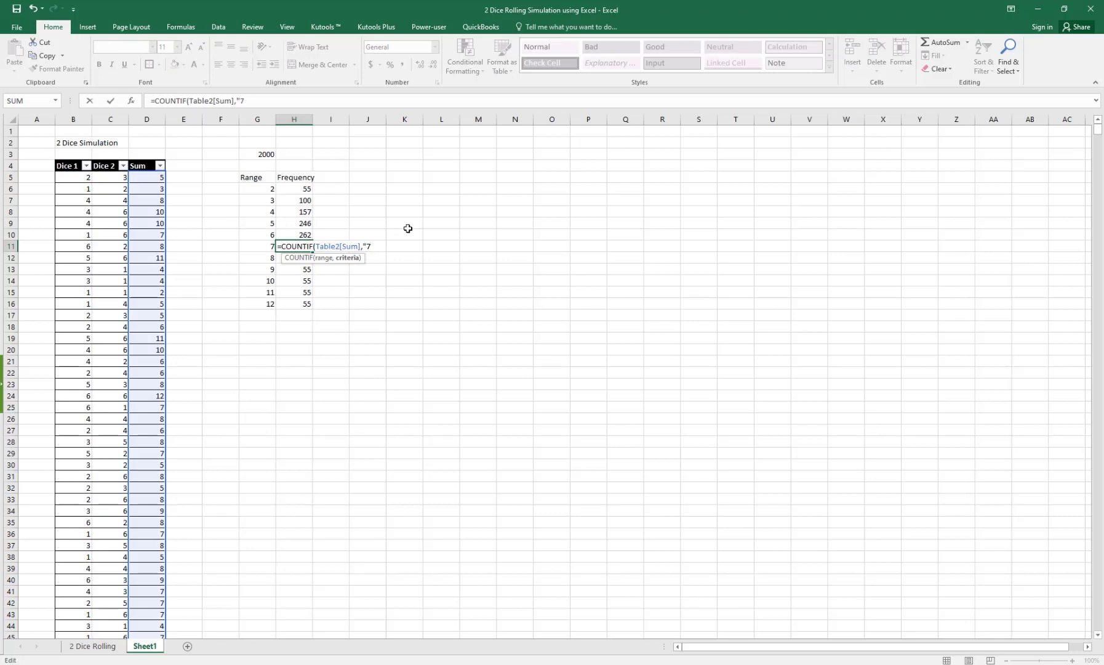
{"action": "key", "text": "Return"}
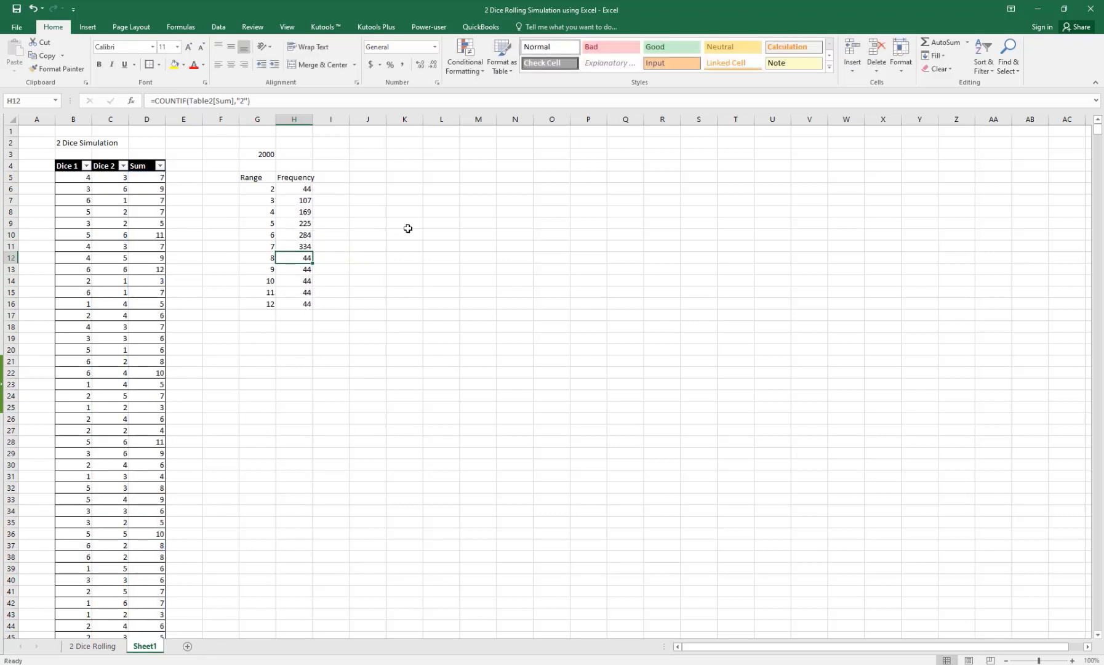
{"action": "key", "text": "F2"}
{"action": "key", "text": "Left"}
{"action": "key", "text": "Left"}
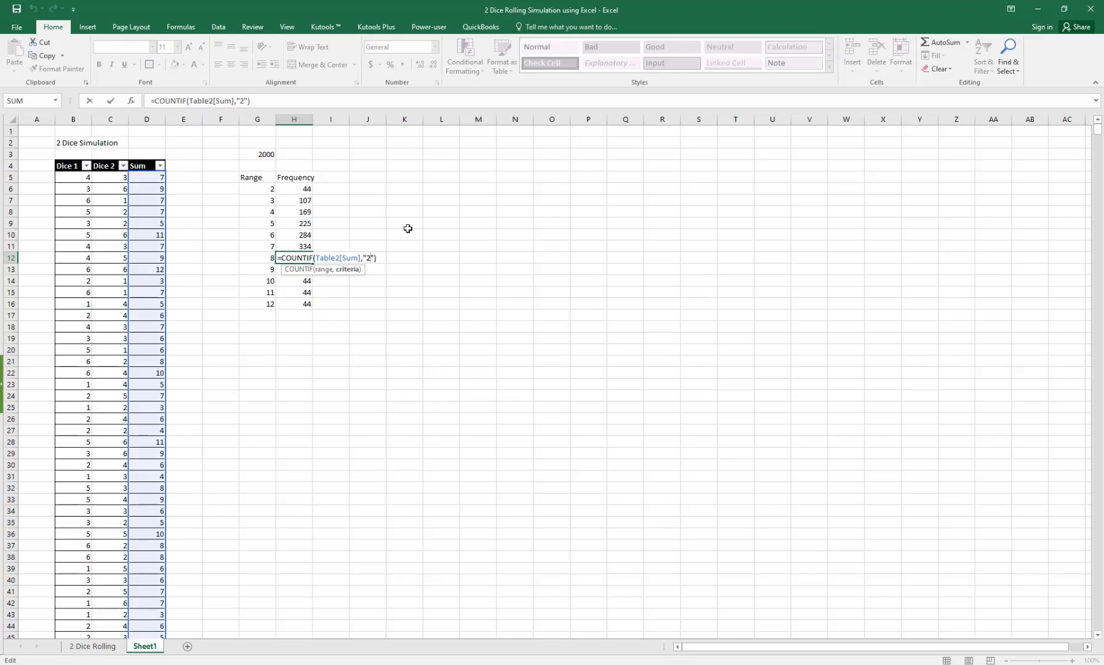
{"action": "key", "text": "BackSpace"}
{"action": "type", "text": "8"}
{"action": "key", "text": "Return"}
{"action": "key", "text": "F2"}
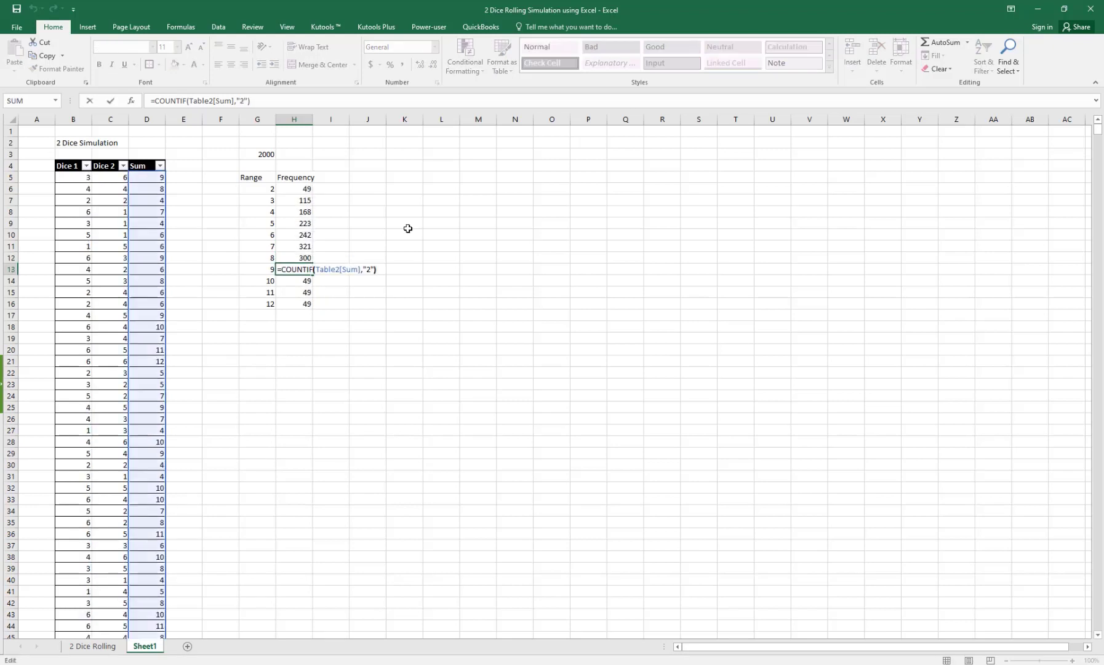
{"action": "key", "text": "Left"}
{"action": "key", "text": "Left"}
{"action": "key", "text": "BackSpace"}
{"action": "type", "text": "9"}
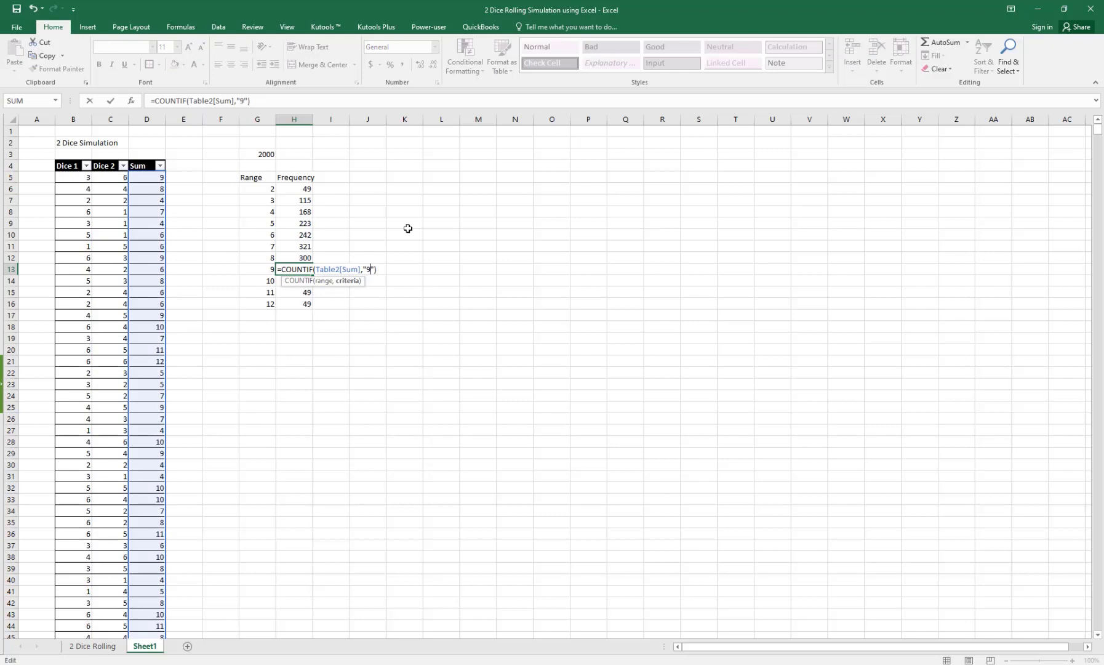
{"action": "key", "text": "Return"}
Step: Set the COUNTIF criteria for the last three rows to 10, 11 and 12
{"action": "key", "text": "F2"}
{"action": "key", "text": "Left"}
{"action": "key", "text": "Left"}
{"action": "key", "text": "Left"}
{"action": "key", "text": "Left"}
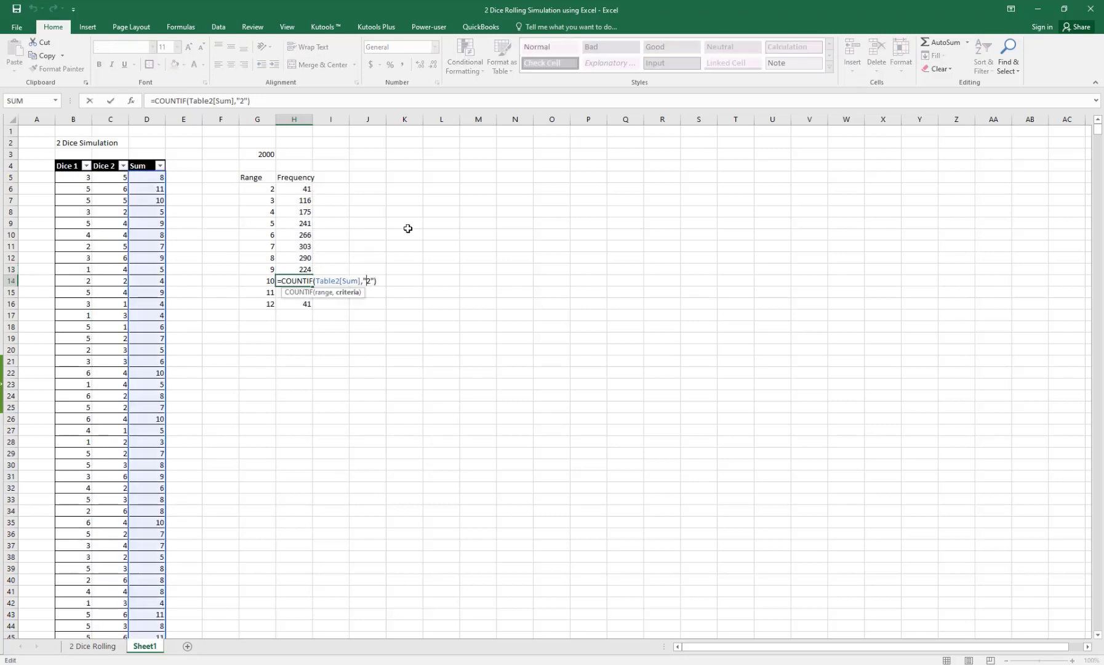
{"action": "key", "text": "BackSpace"}
{"action": "type", "text": "10"}
{"action": "key", "text": "Return"}
{"action": "key", "text": "F2"}
{"action": "key", "text": "Left"}
{"action": "key", "text": "Left"}
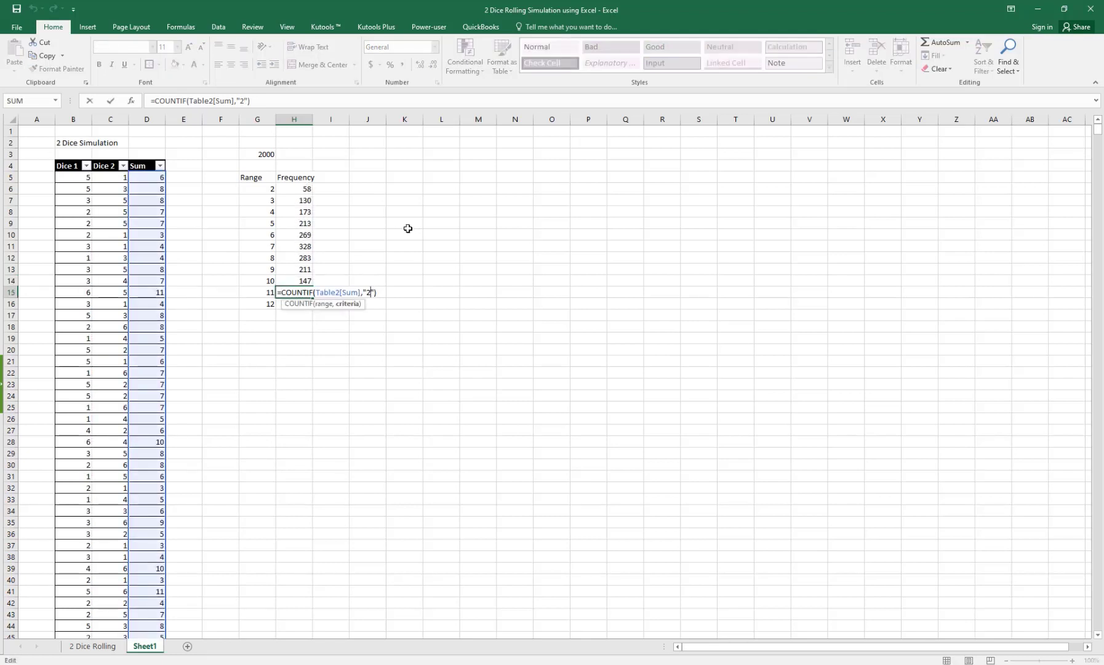
{"action": "key", "text": "BackSpace"}
{"action": "type", "text": "11"}
{"action": "key", "text": "Return"}
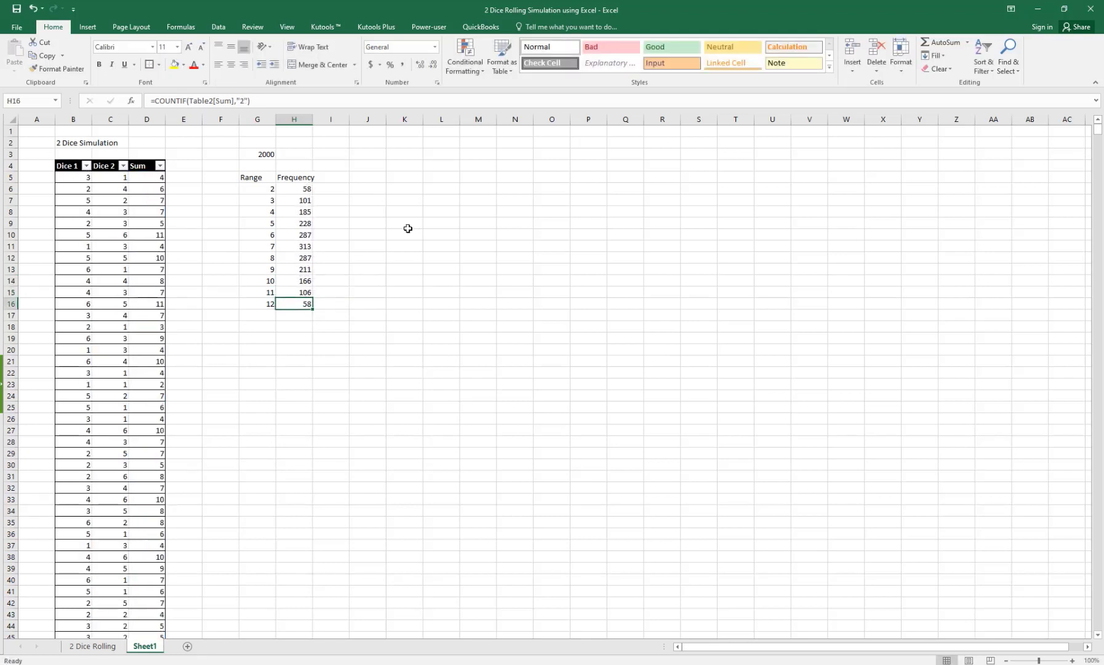
{"action": "key", "text": "F2"}
{"action": "key", "text": "Left"}
{"action": "key", "text": "Left"}
{"action": "key", "text": "BackSpace"}
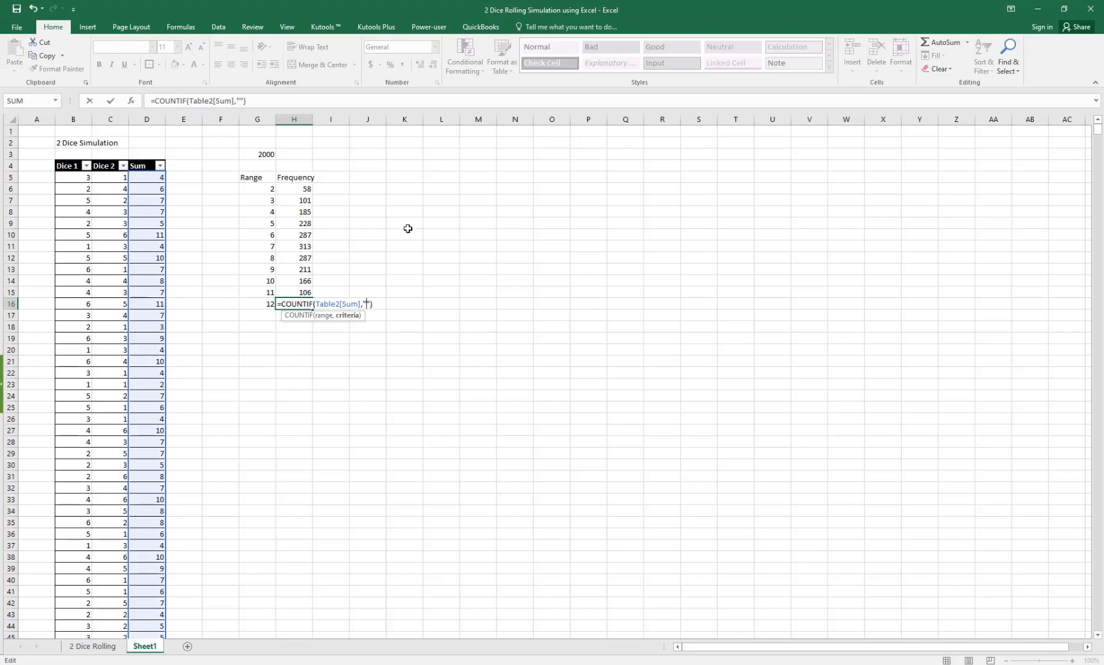
{"action": "type", "text": "12"}
{"action": "key", "text": "Return"}
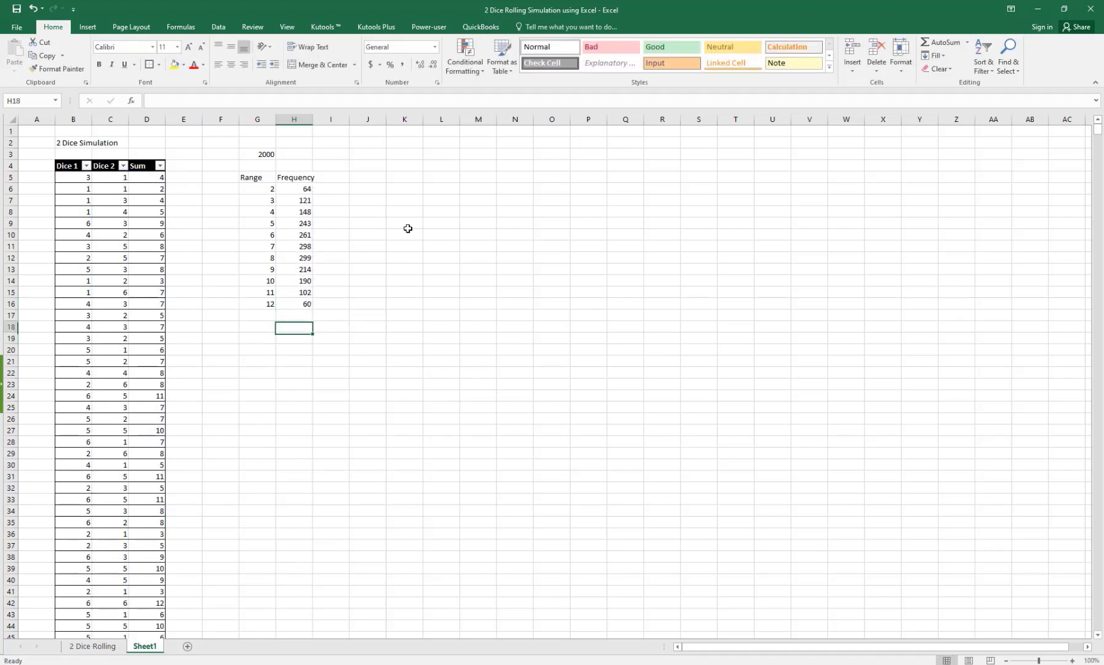
Step: AutoFit column H to the Frequency heading
{"action": "key", "text": "Up"}
{"action": "key", "text": "Up"}
{"action": "key", "text": "Up"}
{"action": "key", "text": "Up"}
{"action": "key", "text": "Up"}
{"action": "key", "text": "Up"}
{"action": "key", "text": "Up"}
{"action": "key", "text": "Up"}
{"action": "key", "text": "Up"}
{"action": "key", "text": "Up"}
{"action": "key", "text": "Up"}
{"action": "key", "text": "Up"}
{"action": "key", "text": "Up"}
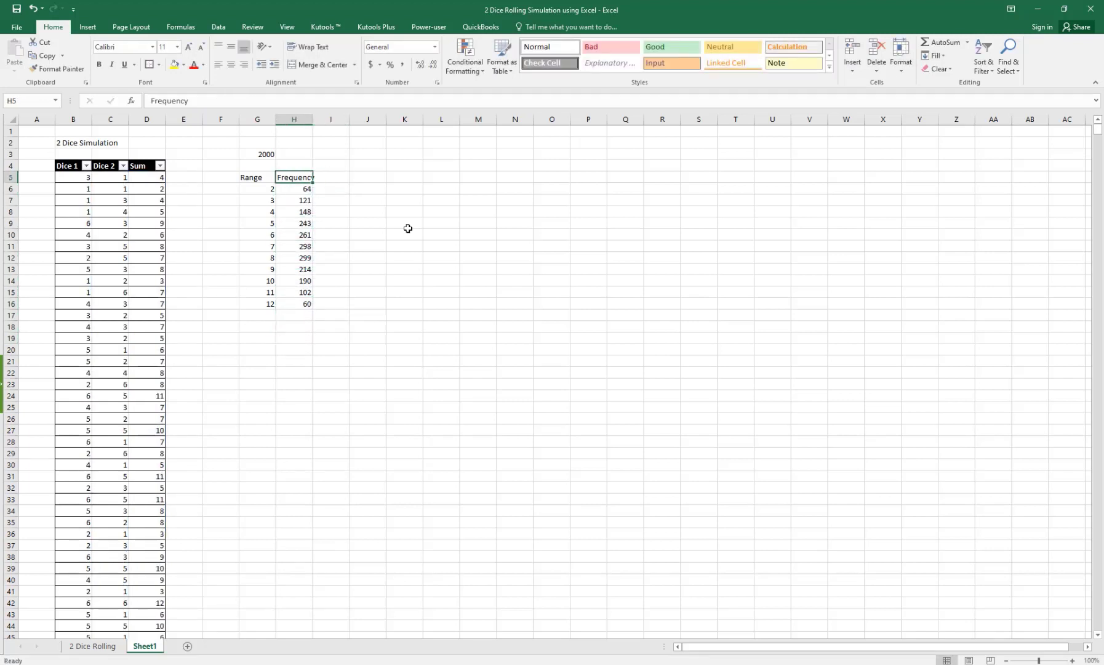
{"action": "key", "text": "alt"}
{"action": "key", "text": "h"}
{"action": "key", "text": "o"}
{"action": "key", "text": "i"}
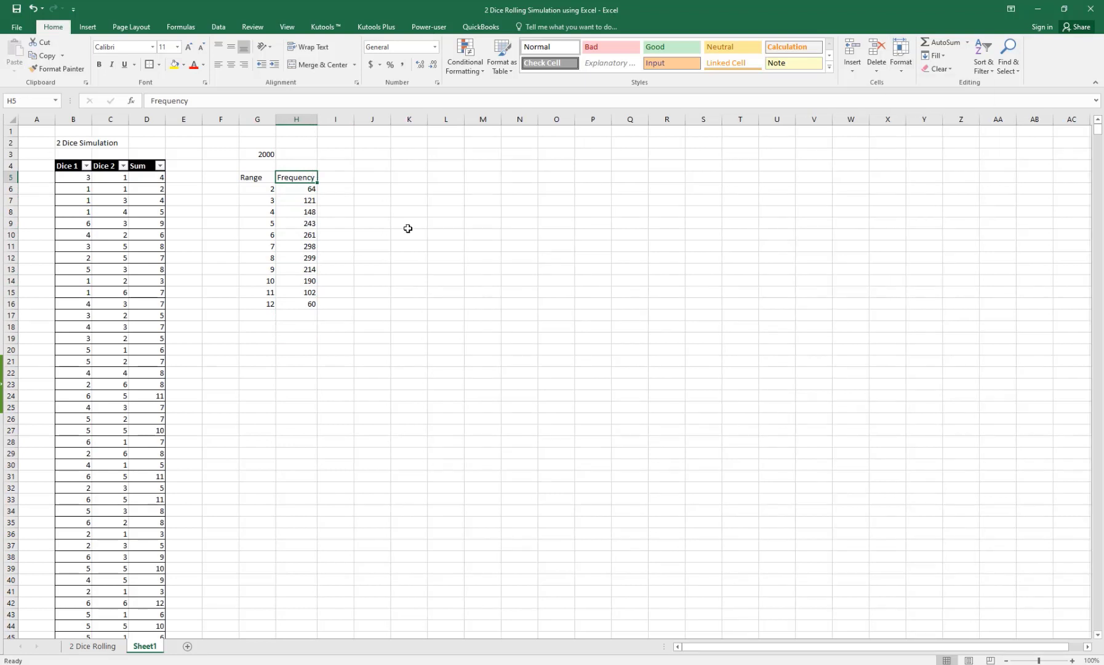
{"action": "key", "text": "Right"}
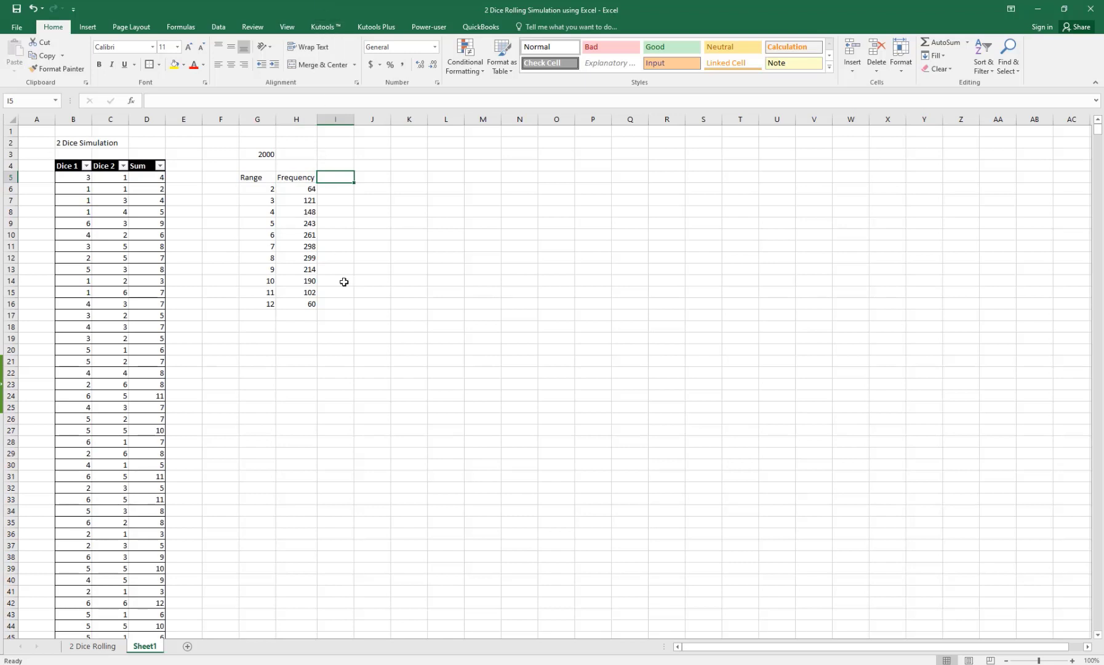
Step: Label F3 '# of inputs' and AutoFit column F to it
{"action": "left_click", "coordinate": [222, 154]}
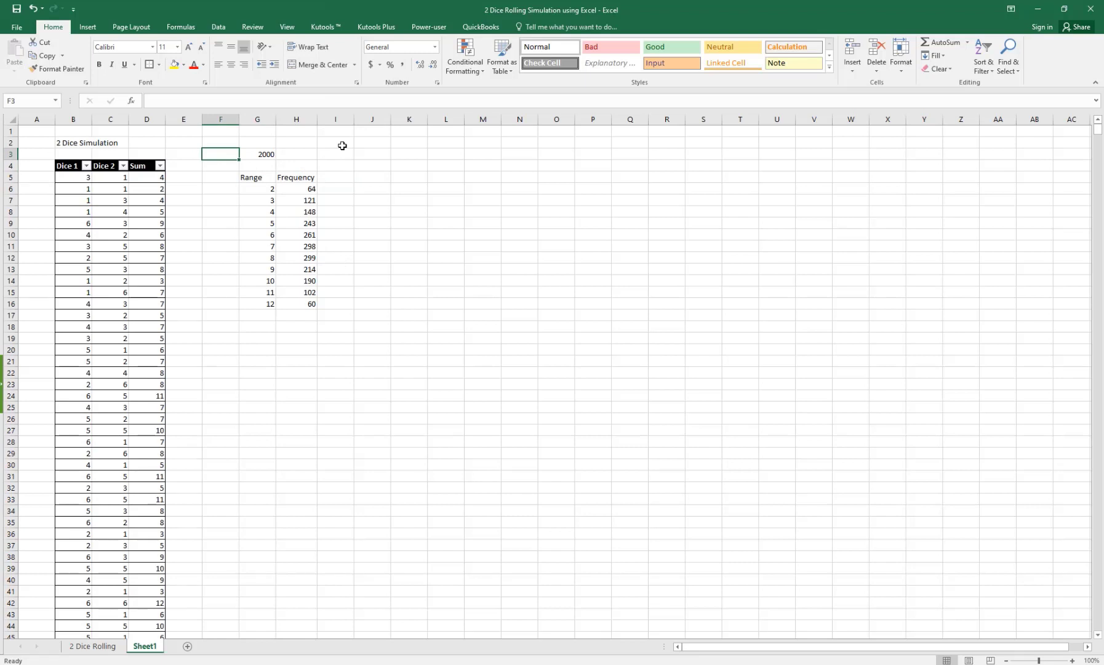
{"action": "type", "text": "# of in"}
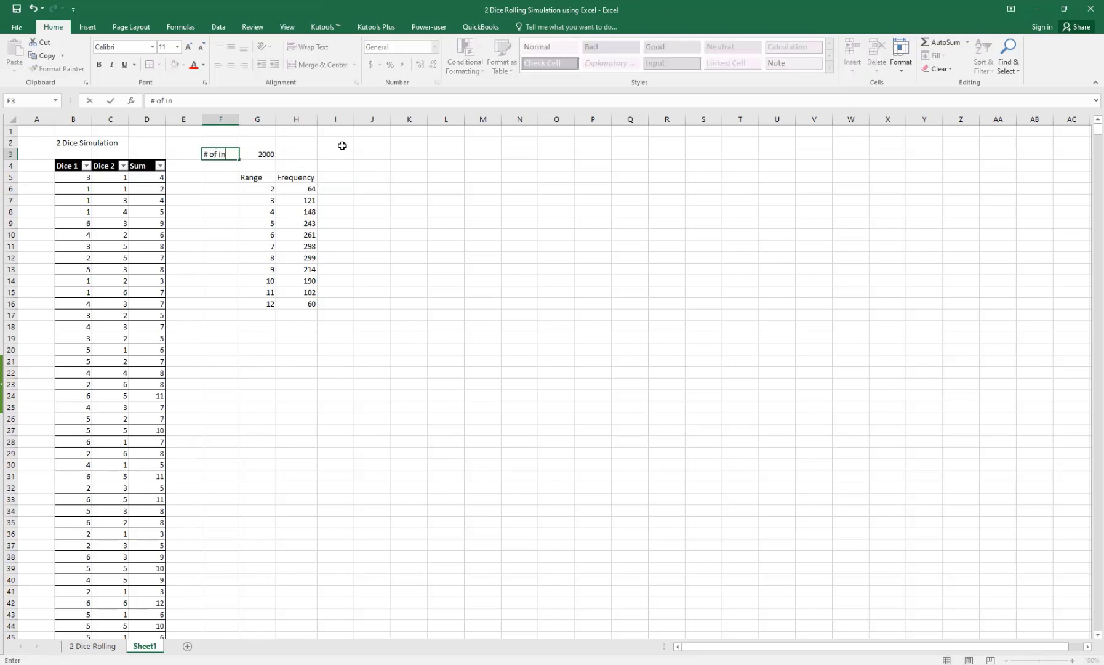
{"action": "type", "text": "puts"}
{"action": "key", "text": "Return"}
{"action": "key", "text": "Up"}
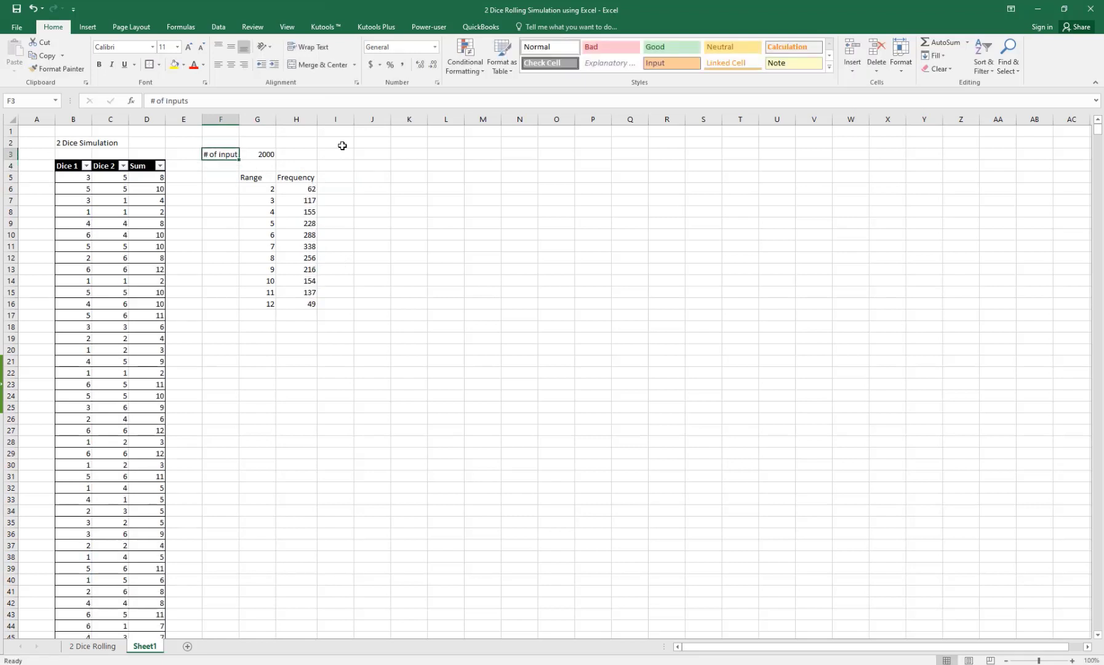
{"action": "key", "text": "alt+h"}
{"action": "key", "text": "o"}
{"action": "key", "text": "i"}
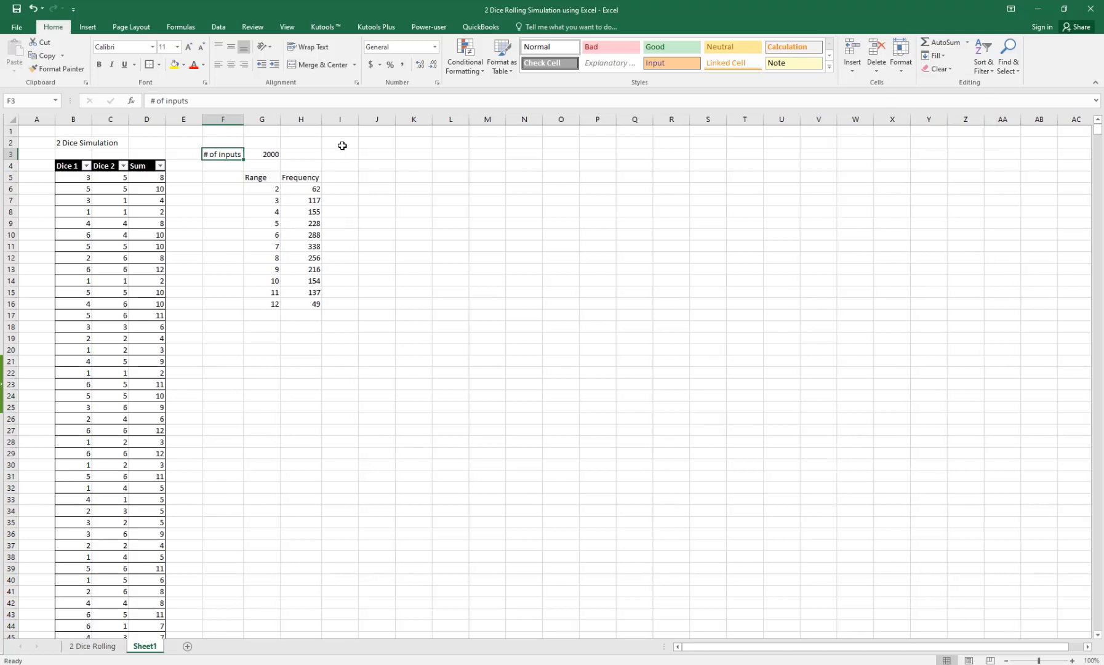
Step: Shade F3:G3 yellow and make the 2000 count in G3 bold
{"action": "key", "text": "shift+Right"}
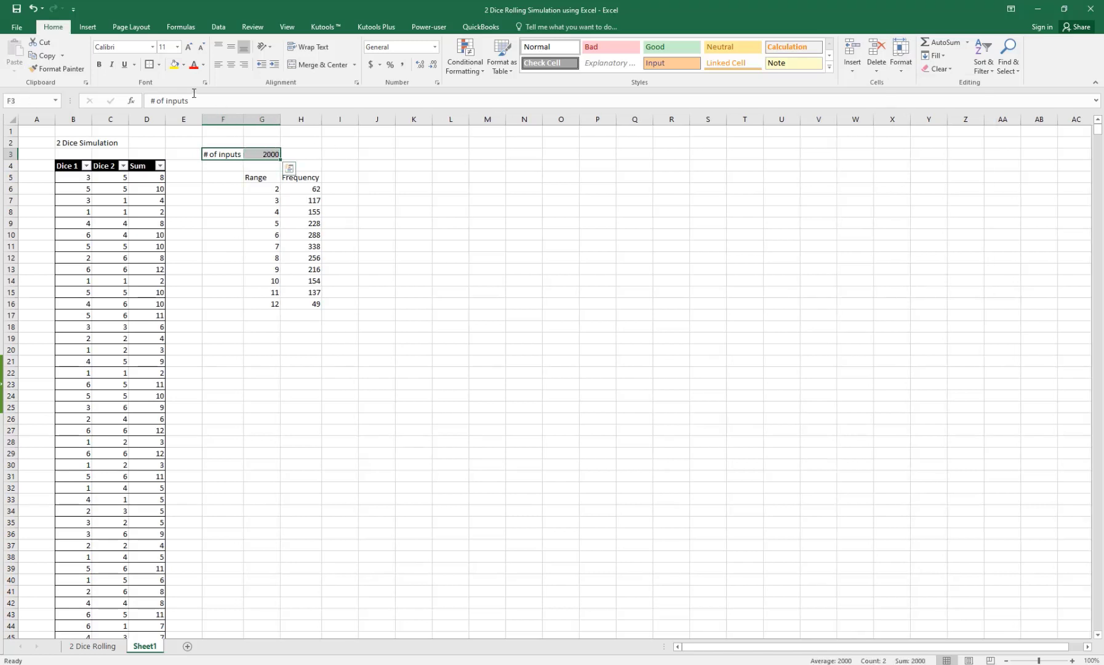
{"action": "left_click", "coordinate": [175, 66]}
{"action": "left_click", "coordinate": [267, 154]}
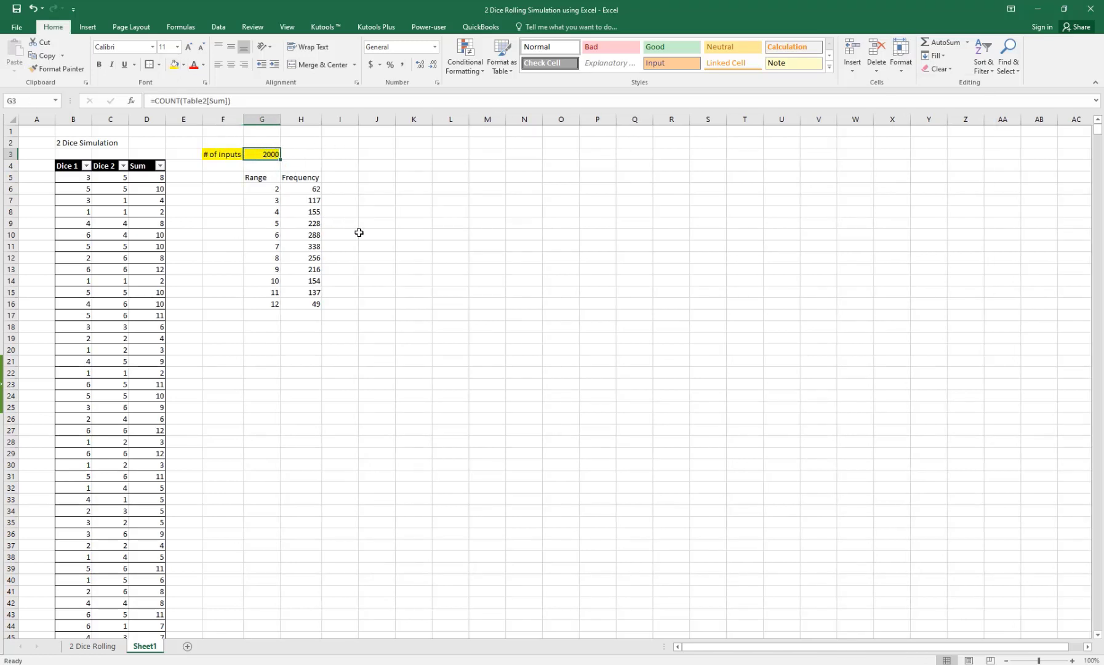
{"action": "key", "text": "ctrl+b"}
{"action": "left_click", "coordinate": [360, 256]}
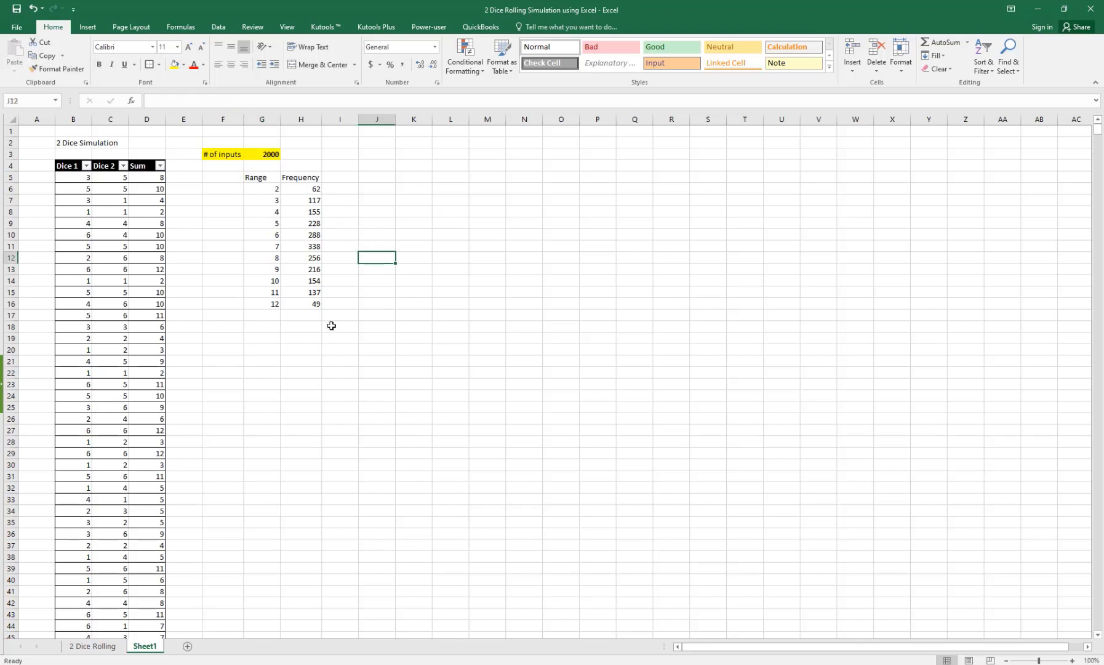
{"action": "left_click", "coordinate": [341, 180]}
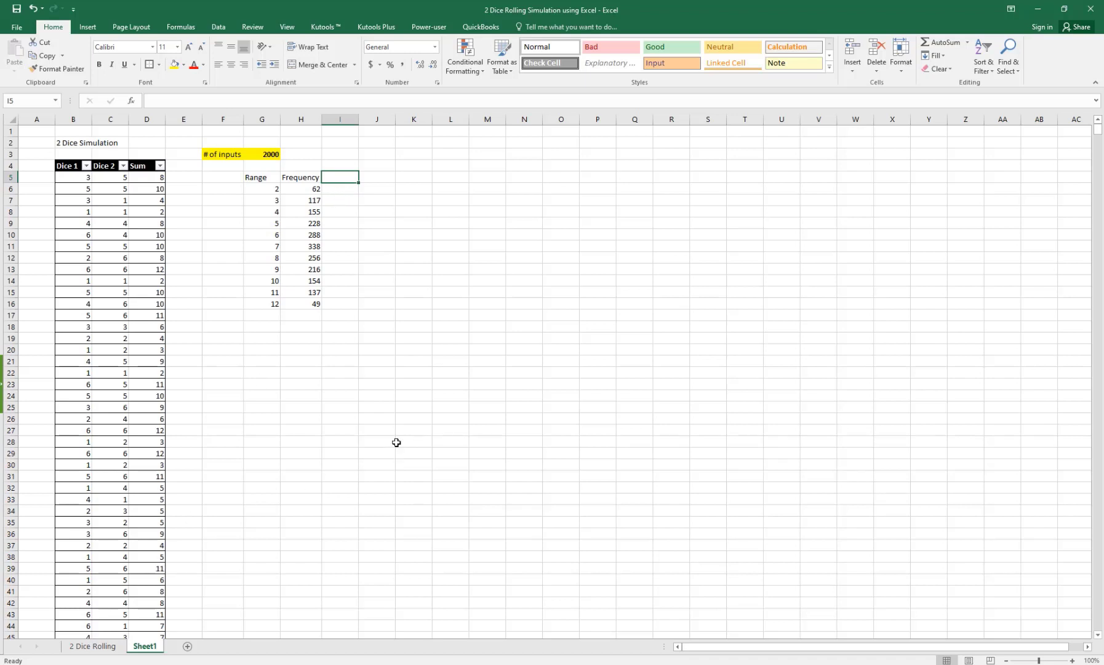
Step: Enter 'Theoretical Probability' in I5 and 'Experimental Probability' in J5
{"action": "type", "text": "Theoratical Probabilit"}
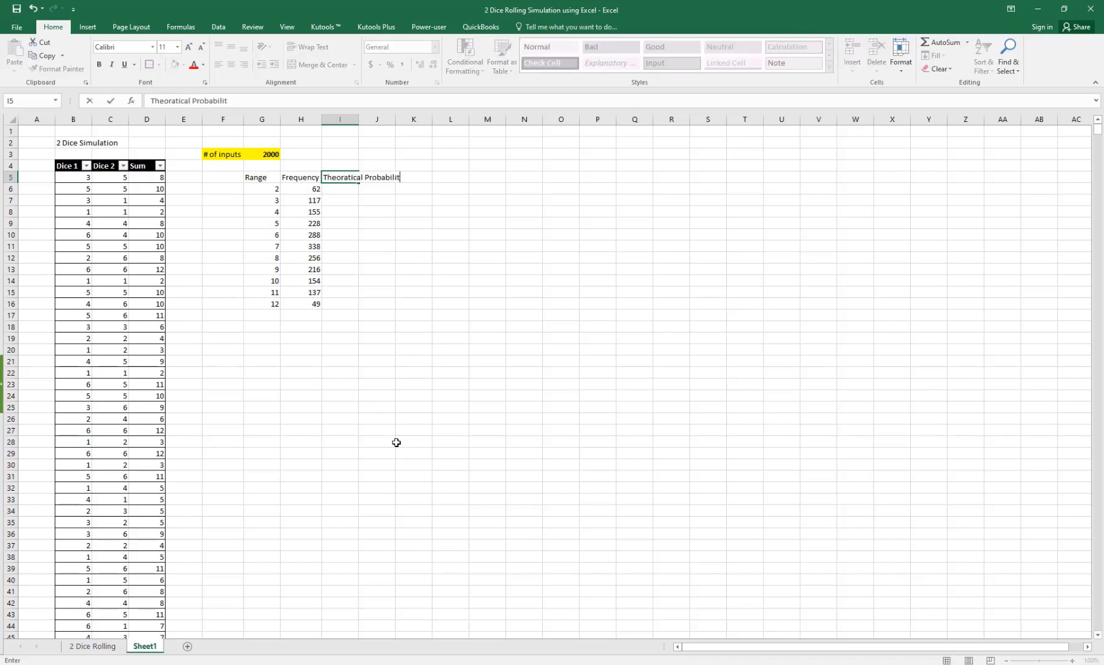
{"action": "type", "text": "y"}
{"action": "key", "text": "Return"}
{"action": "key", "text": "Right"}
{"action": "key", "text": "Up"}
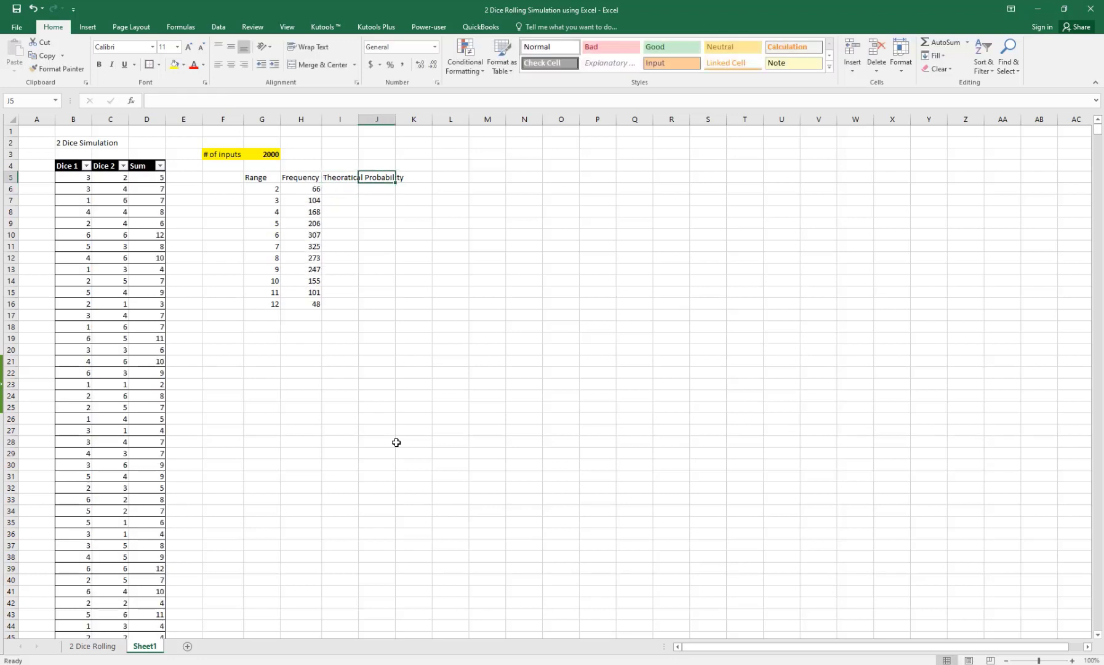
{"action": "type", "text": "Experimental Probab"}
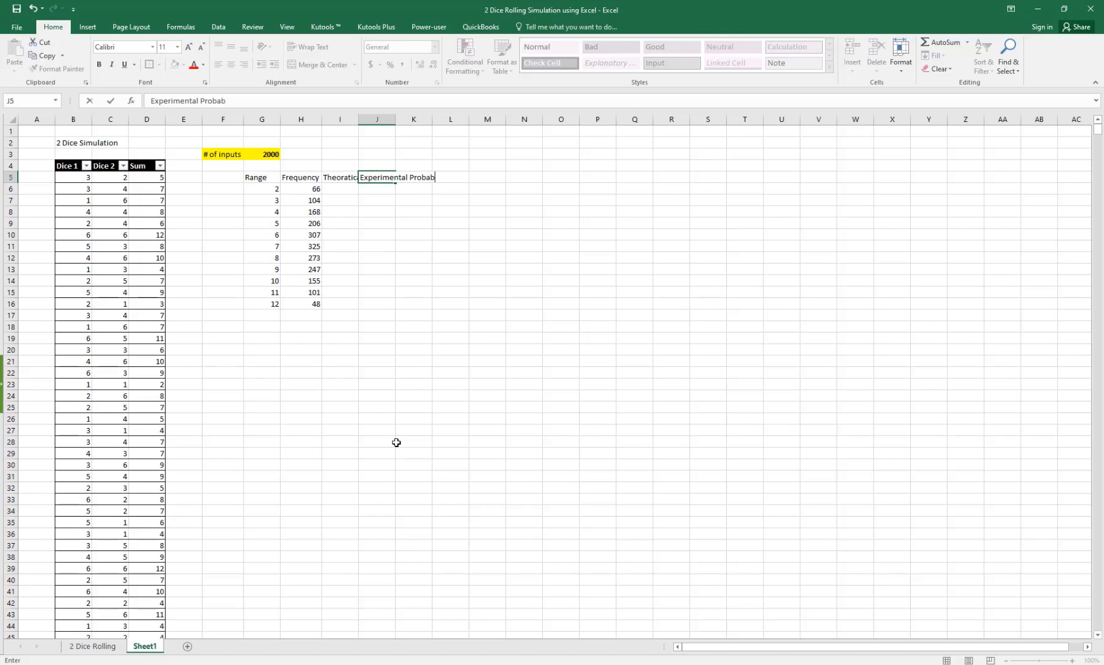
{"action": "type", "text": "ility"}
{"action": "left_click", "coordinate": [349, 176]}
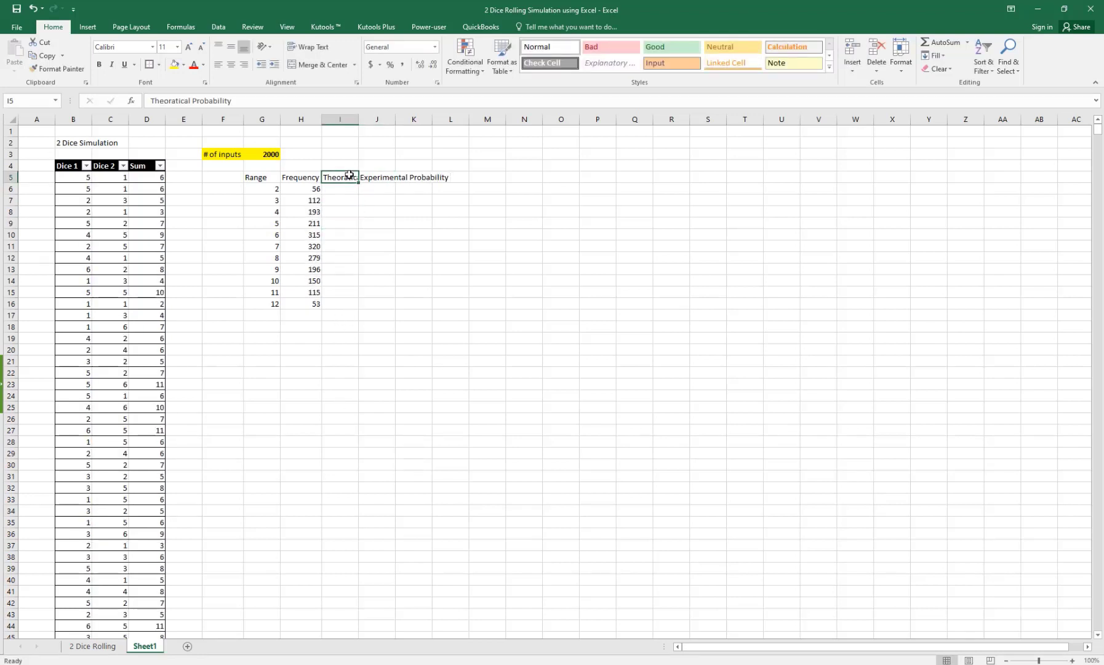
Step: AutoFit columns I and J to their probability headings
{"action": "key", "text": "alt+h"}
{"action": "key", "text": "o"}
{"action": "key", "text": "i"}
{"action": "key", "text": "Right"}
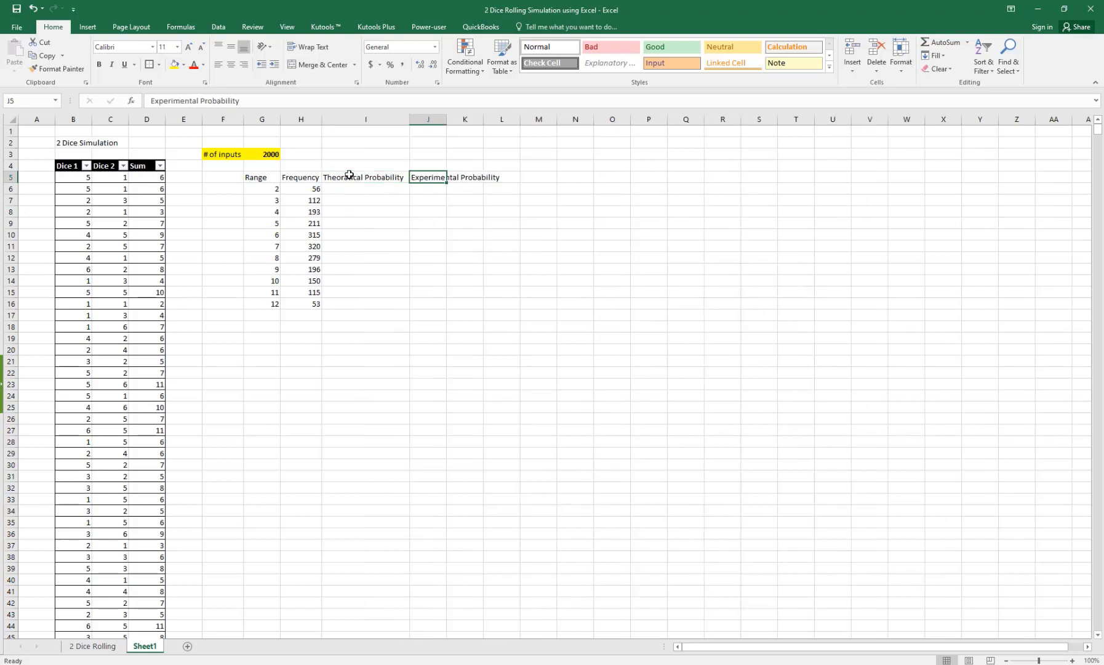
{"action": "key", "text": "alt+h"}
{"action": "key", "text": "o"}
{"action": "key", "text": "i"}
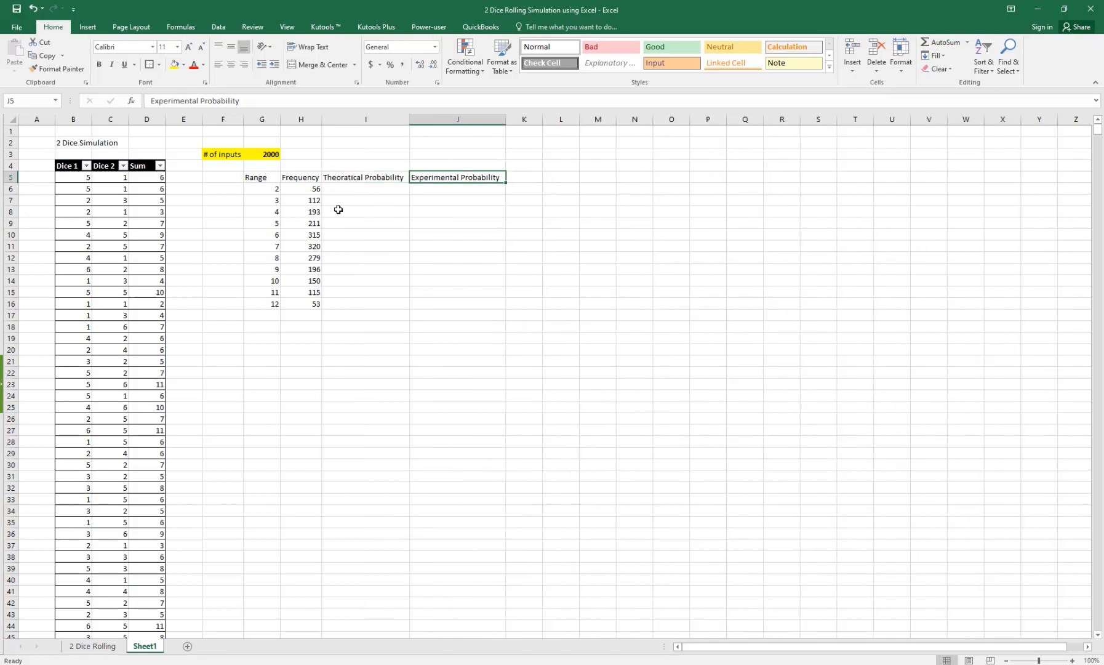
Step: Recalculate with F9 to reroll the dice, then go to the 2 Dice Rolling sheet
{"action": "left_click", "coordinate": [339, 210]}
{"action": "key", "text": "F9"}
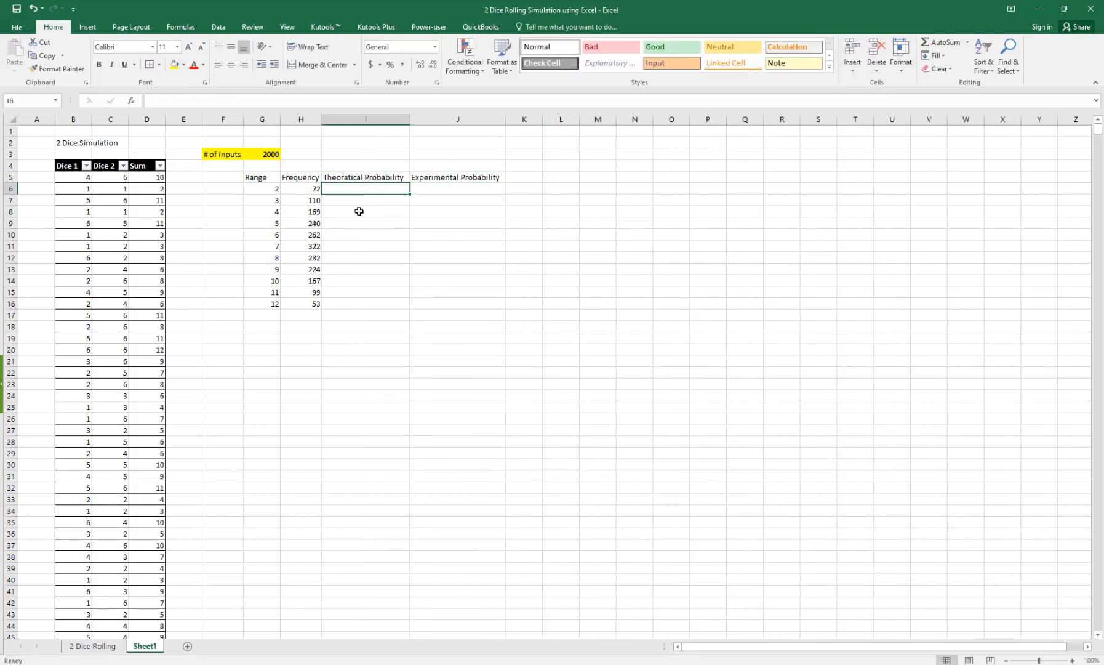
{"action": "left_click", "coordinate": [358, 177]}
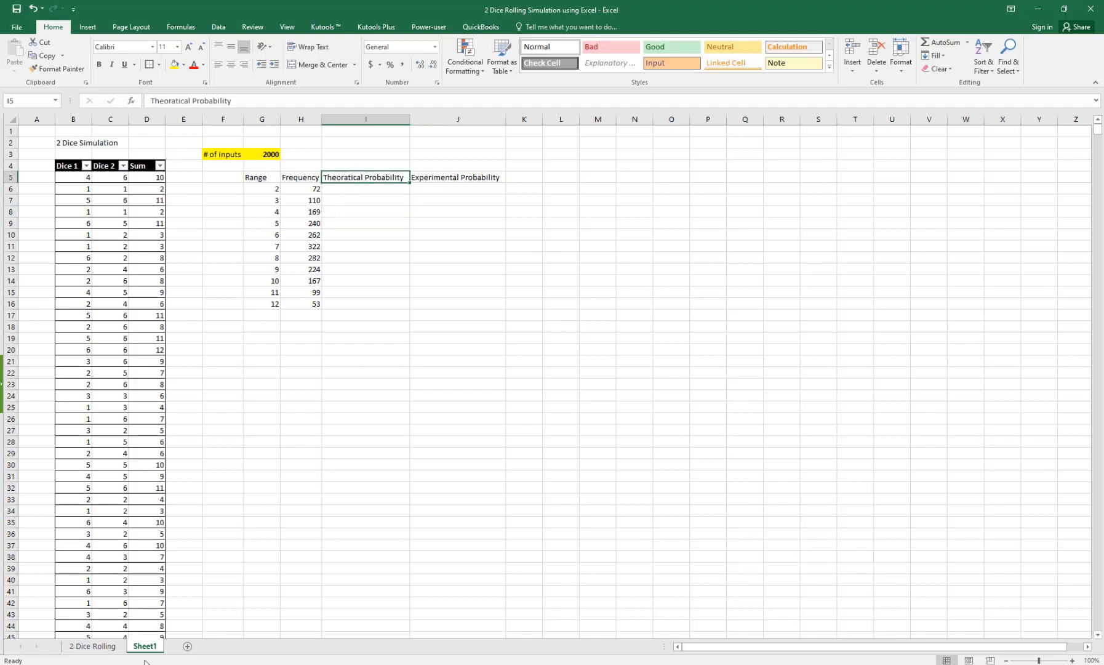
{"action": "left_click", "coordinate": [92, 646]}
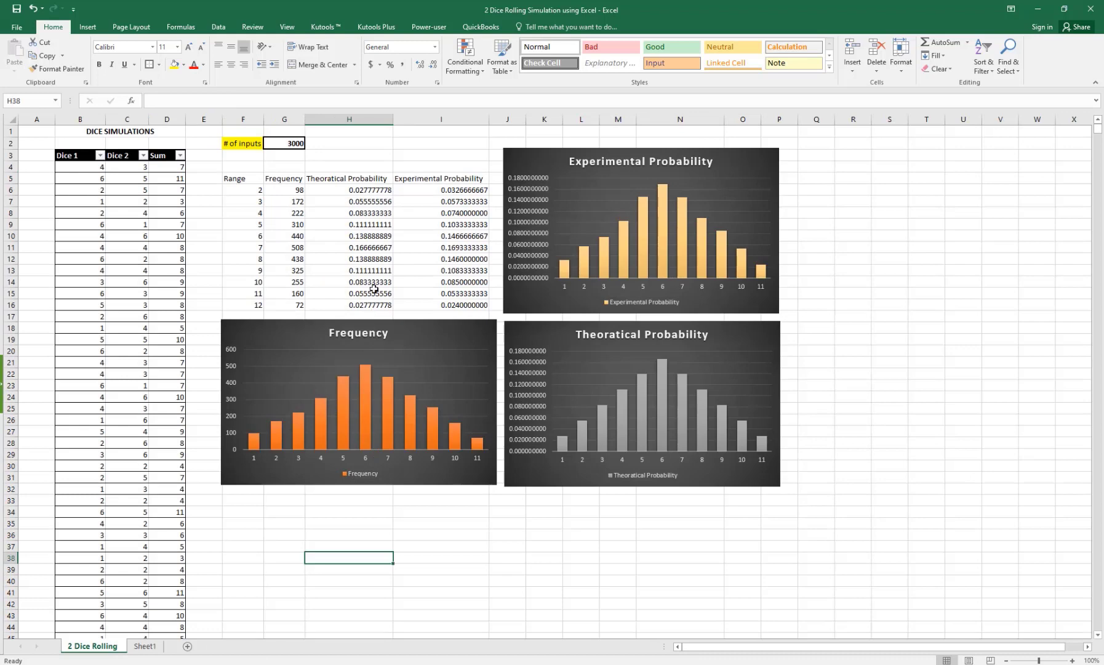
{"action": "left_click", "coordinate": [367, 191]}
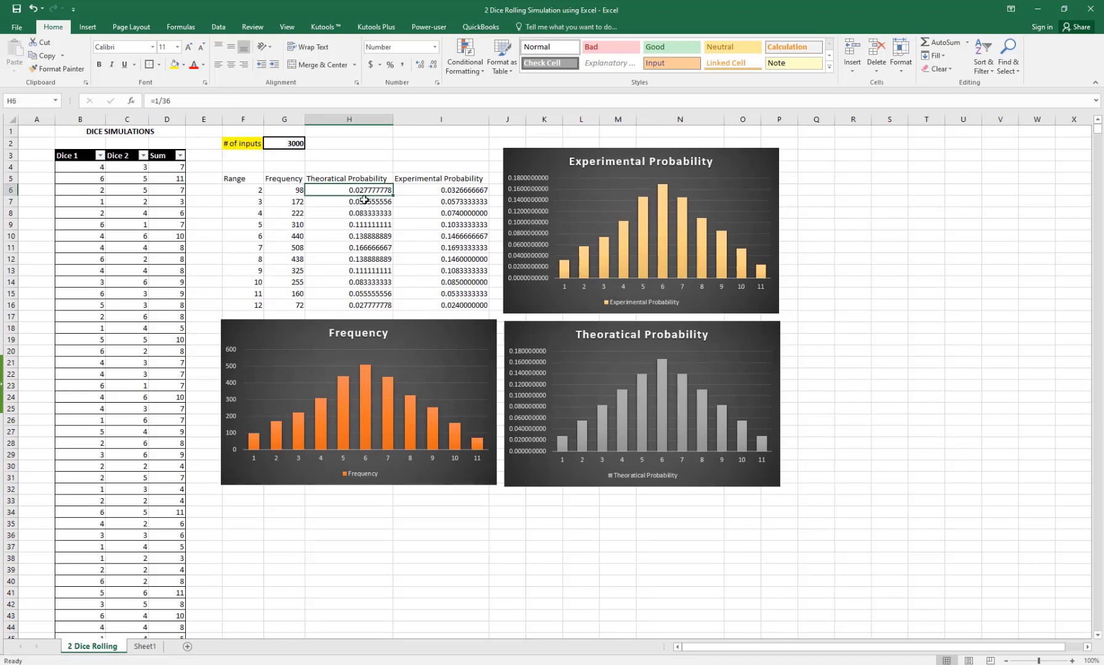
{"action": "left_click", "coordinate": [364, 202]}
{"action": "left_click", "coordinate": [362, 189]}
{"action": "left_click", "coordinate": [340, 205]}
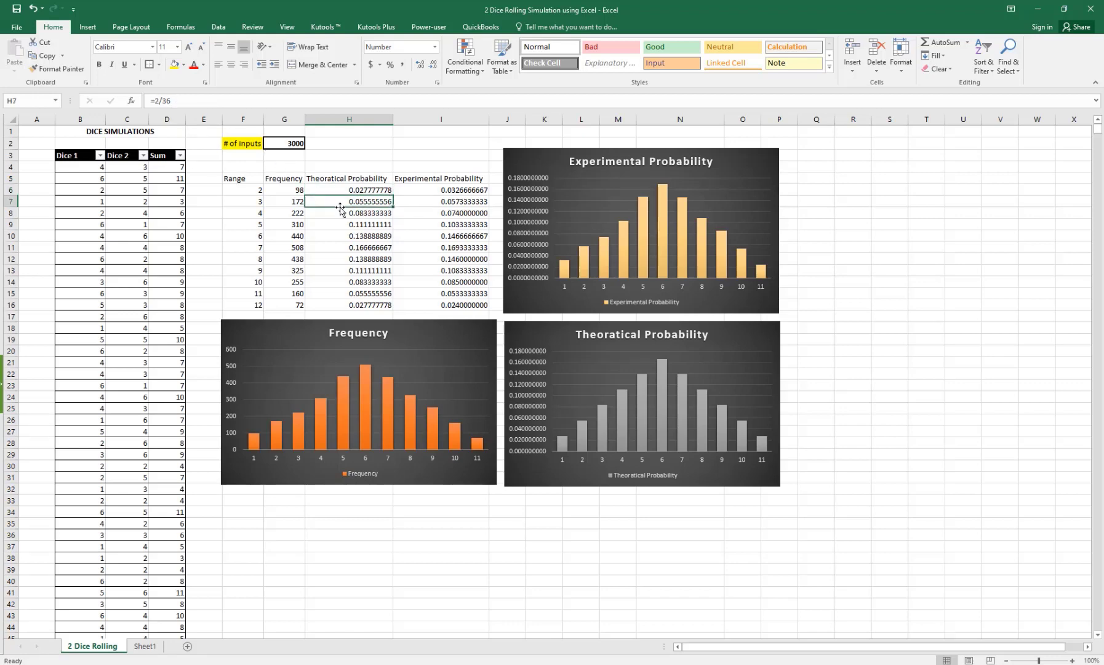
{"action": "left_click", "coordinate": [342, 213]}
{"action": "left_click", "coordinate": [341, 225]}
{"action": "left_click", "coordinate": [343, 237]}
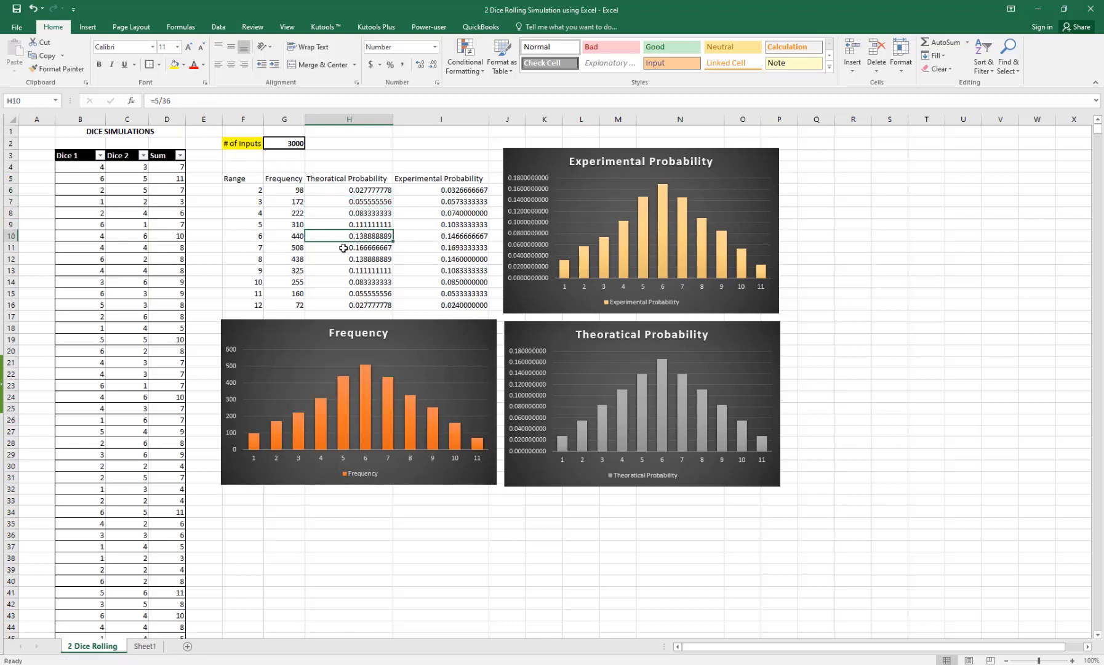
{"action": "left_click", "coordinate": [342, 247]}
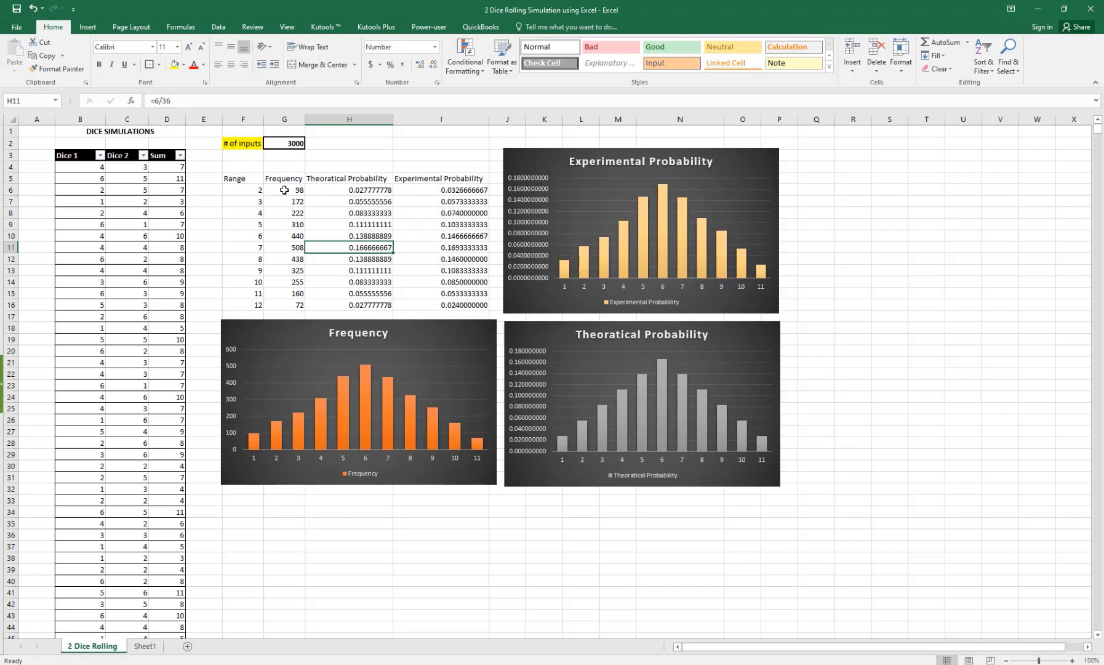
{"action": "left_click", "coordinate": [361, 236]}
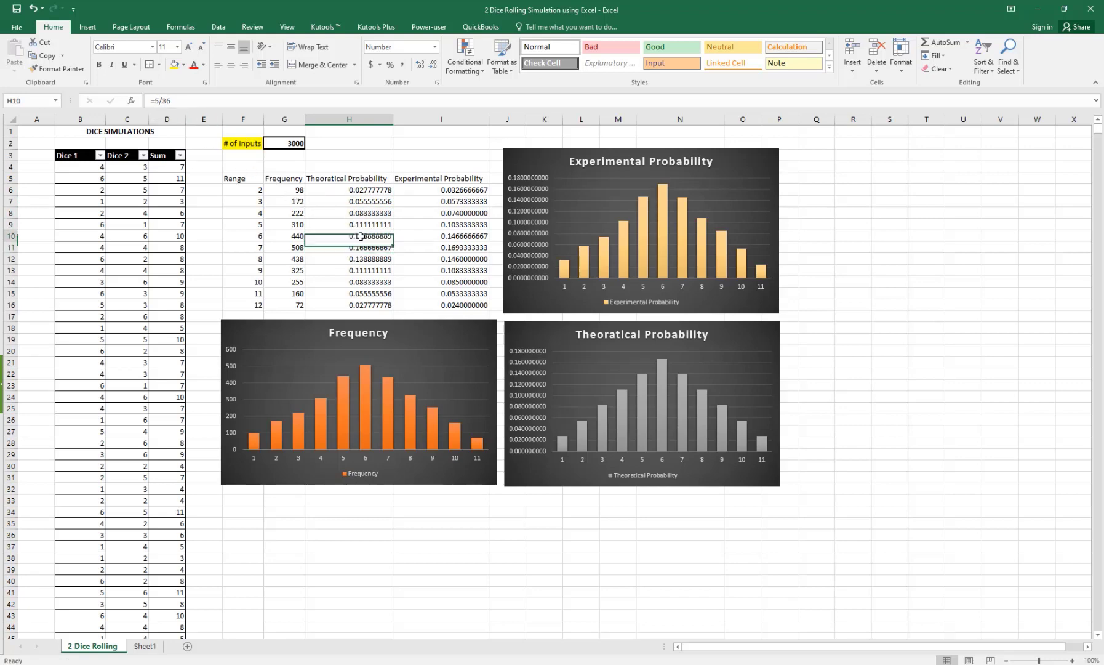
{"action": "left_click", "coordinate": [360, 248]}
{"action": "left_click", "coordinate": [359, 259]}
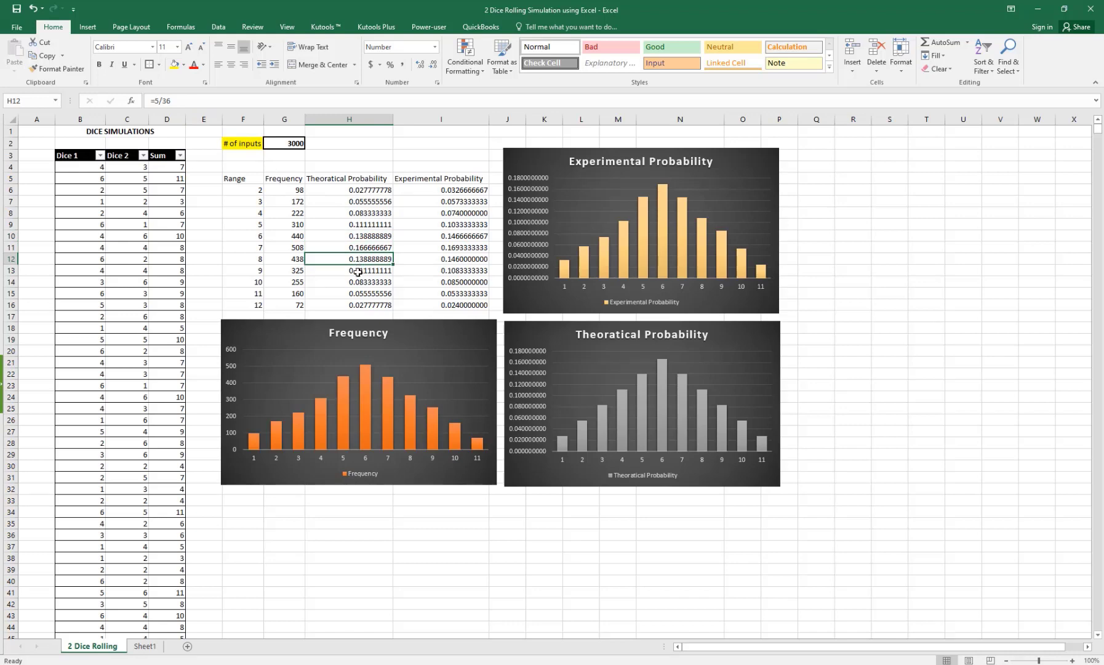
{"action": "left_click", "coordinate": [358, 272]}
{"action": "left_click", "coordinate": [358, 281]}
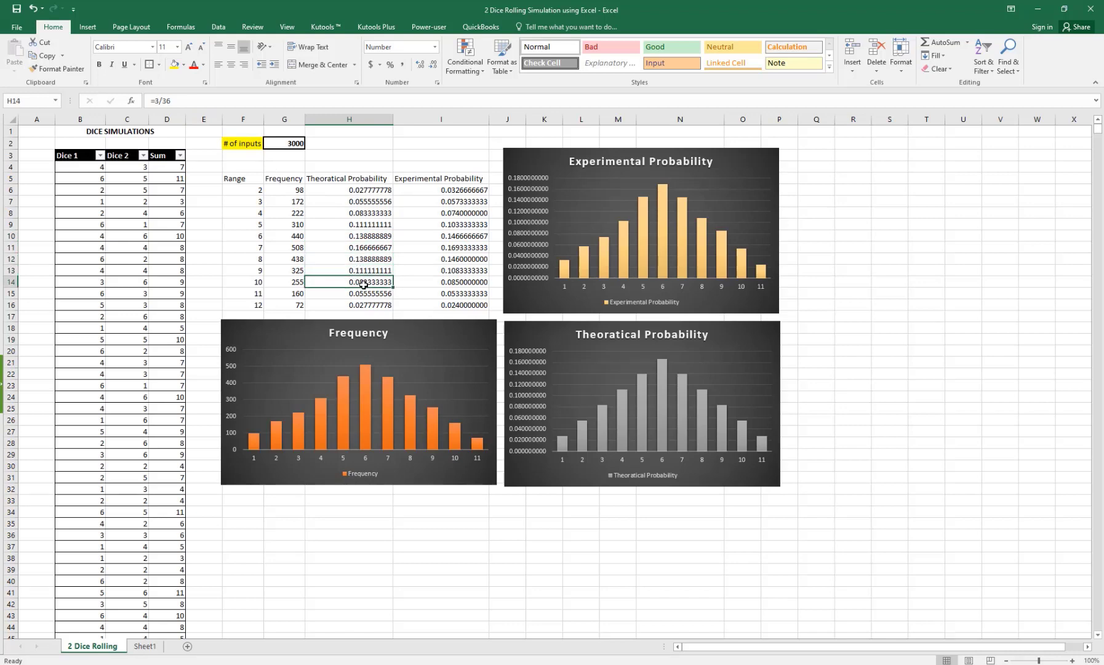
{"action": "left_click", "coordinate": [380, 294]}
{"action": "left_click", "coordinate": [380, 306]}
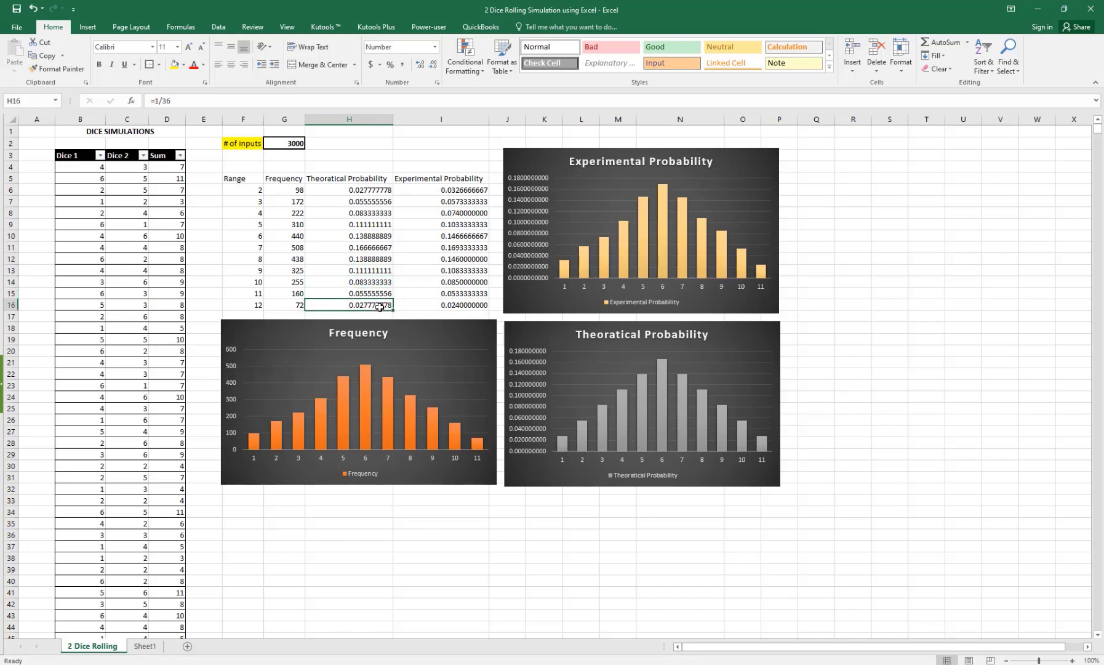
{"action": "left_click", "coordinate": [474, 302]}
Step: Copy H6:H16 from 2 Dice Rolling and paste it into Sheet1 starting at I6
{"action": "left_click", "coordinate": [371, 201]}
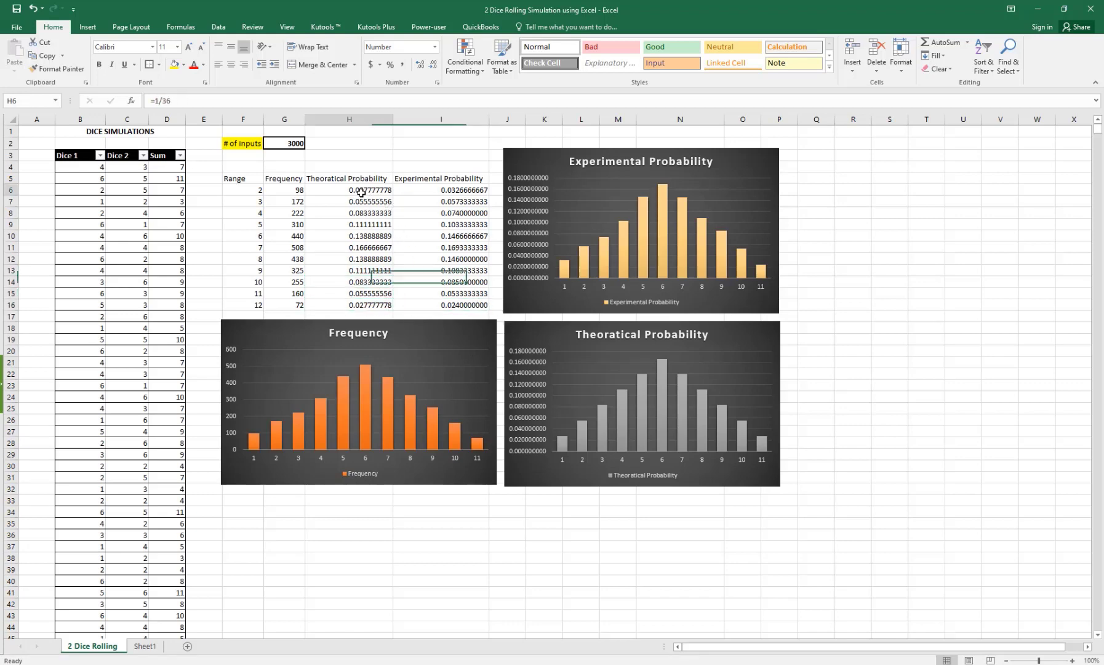
{"action": "left_click", "coordinate": [361, 192]}
{"action": "left_click_drag", "start_coordinate": [361, 193], "coordinate": [365, 303]}
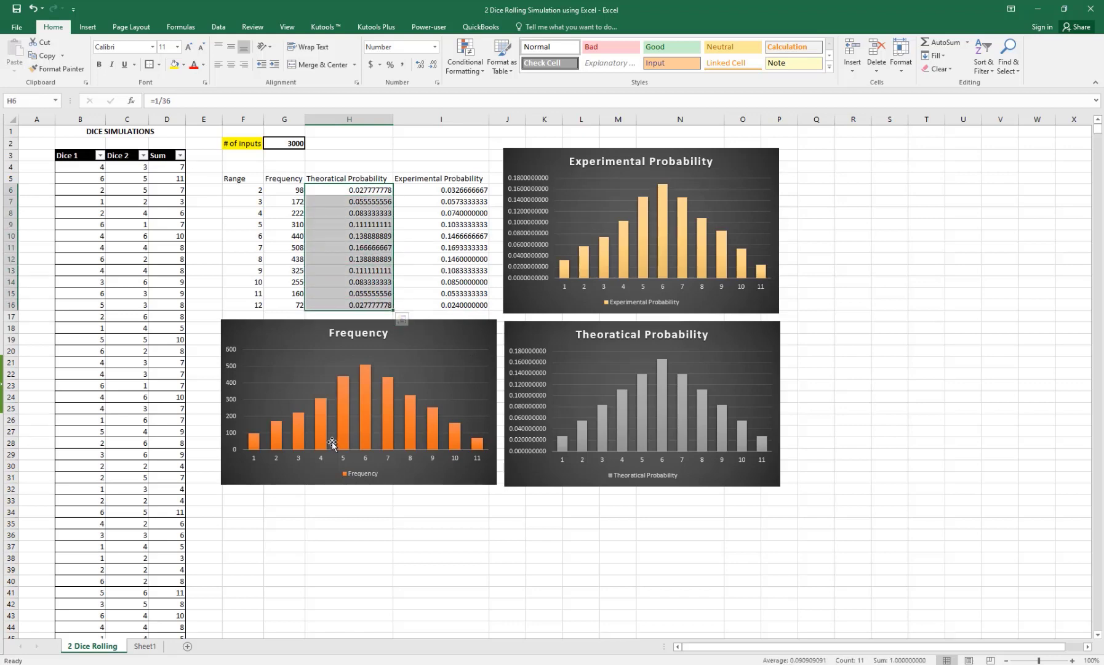
{"action": "key", "text": "ctrl+c"}
{"action": "left_click", "coordinate": [159, 646]}
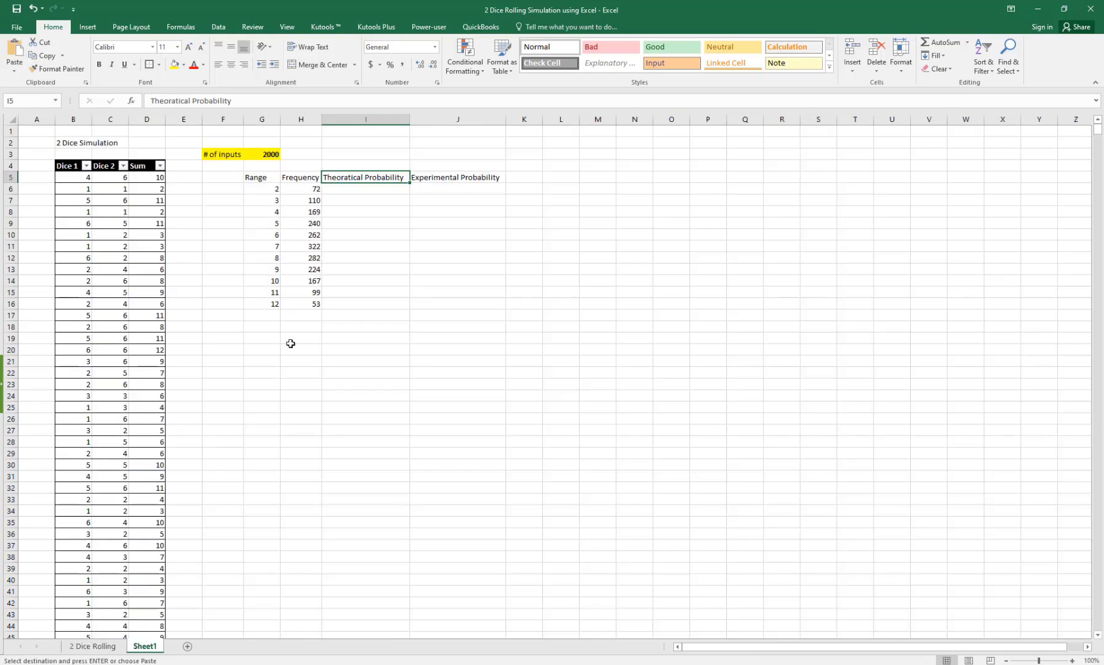
{"action": "left_click", "coordinate": [359, 188]}
{"action": "key", "text": "ctrl+v"}
Step: Check the pasted probability formulas for sums 2 through 11, ending at the first Experimental Probability cell
{"action": "left_click", "coordinate": [431, 248]}
{"action": "left_click", "coordinate": [337, 248]}
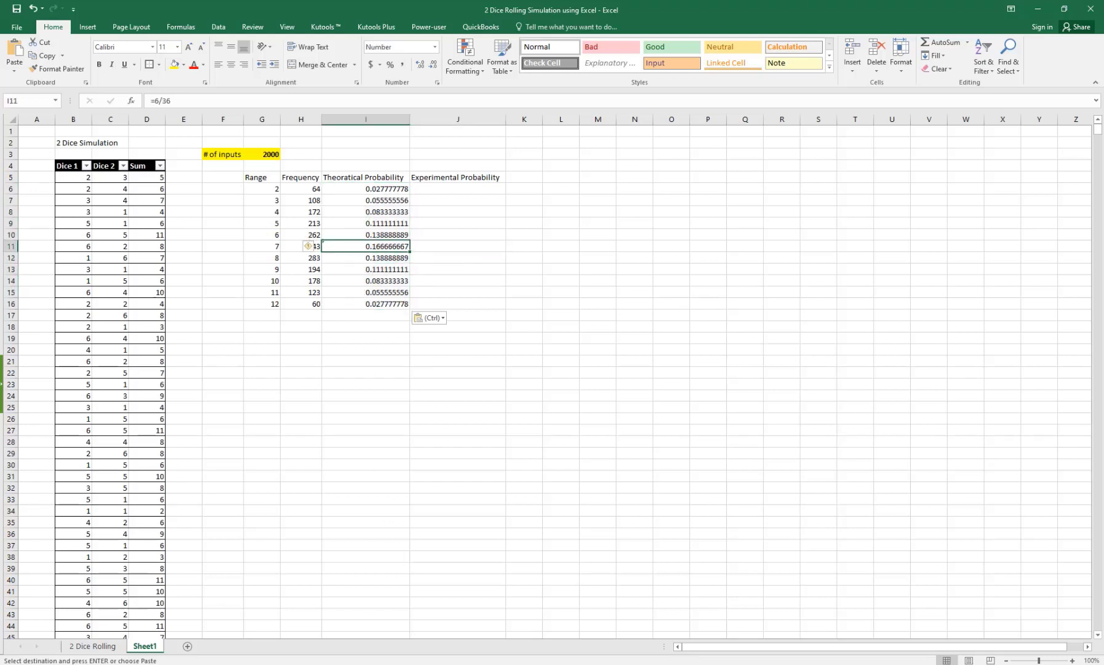
{"action": "left_click", "coordinate": [466, 664]}
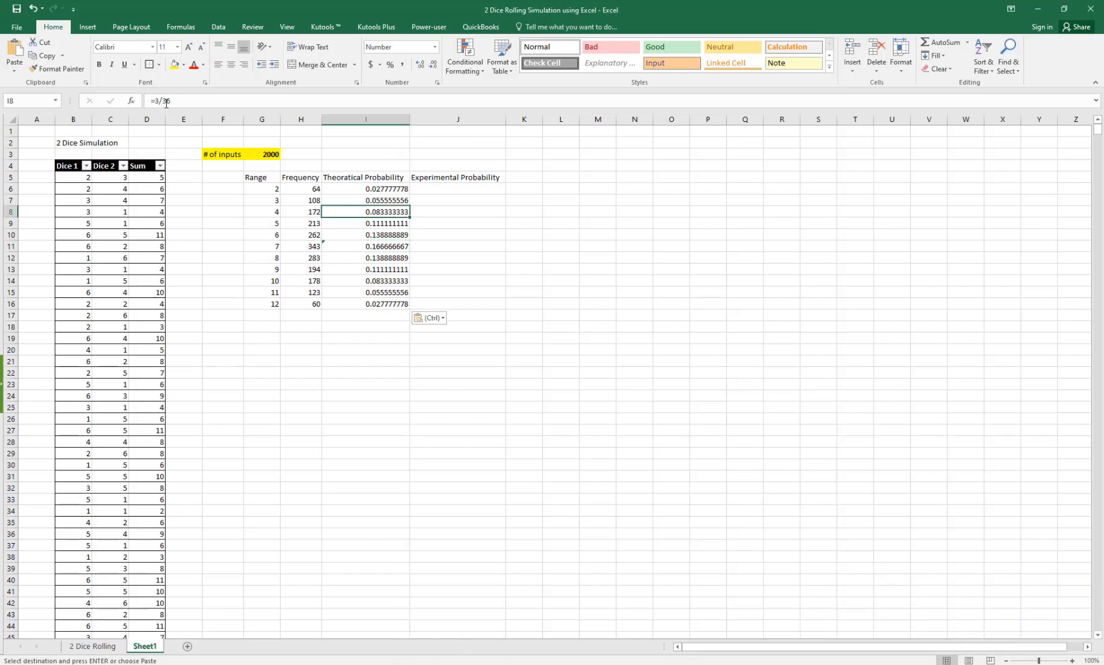
{"action": "left_click", "coordinate": [360, 194]}
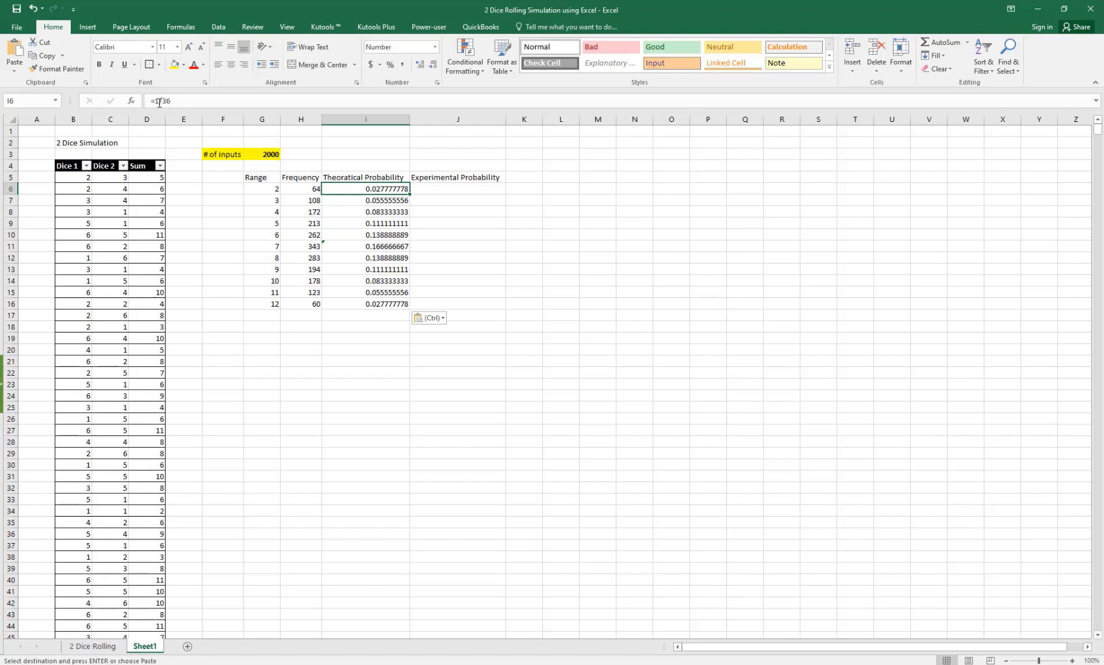
{"action": "left_click_drag", "start_coordinate": [370, 201], "coordinate": [362, 215]}
{"action": "left_click", "coordinate": [368, 209]}
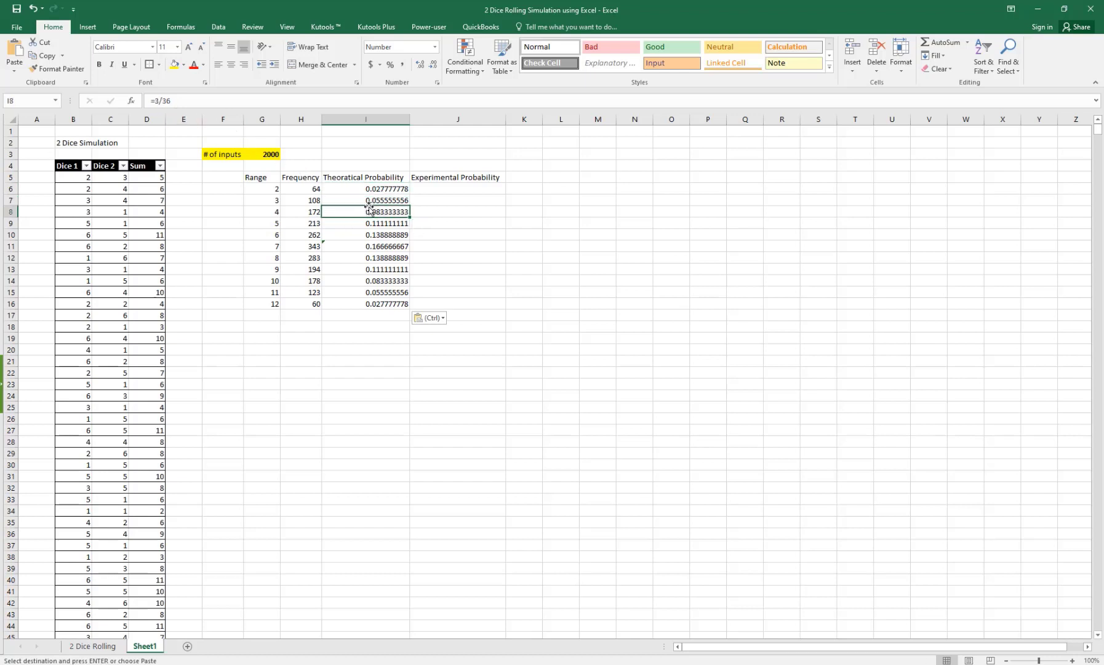
{"action": "left_click", "coordinate": [372, 226]}
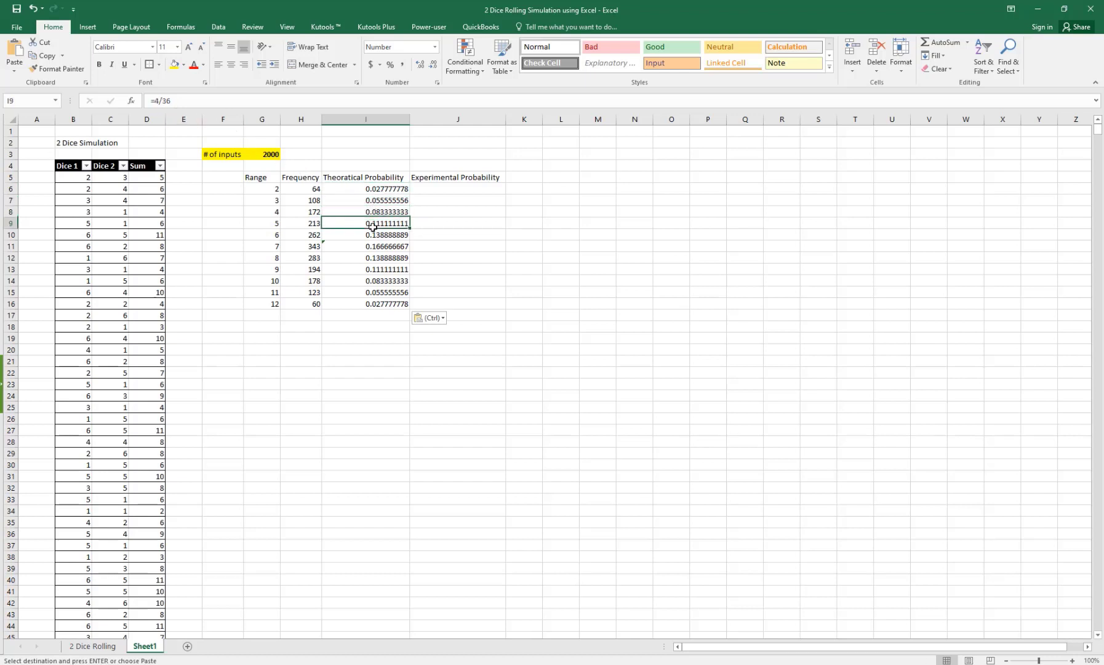
{"action": "left_click", "coordinate": [373, 236]}
{"action": "left_click", "coordinate": [370, 249]}
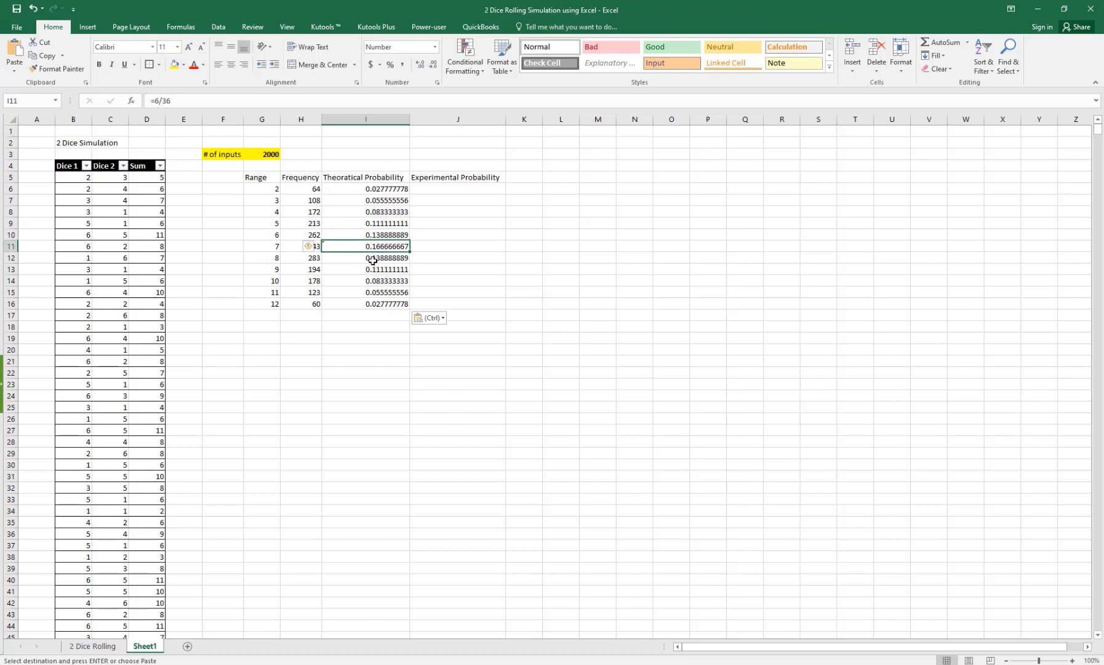
{"action": "left_click", "coordinate": [373, 259]}
{"action": "left_click", "coordinate": [378, 271]}
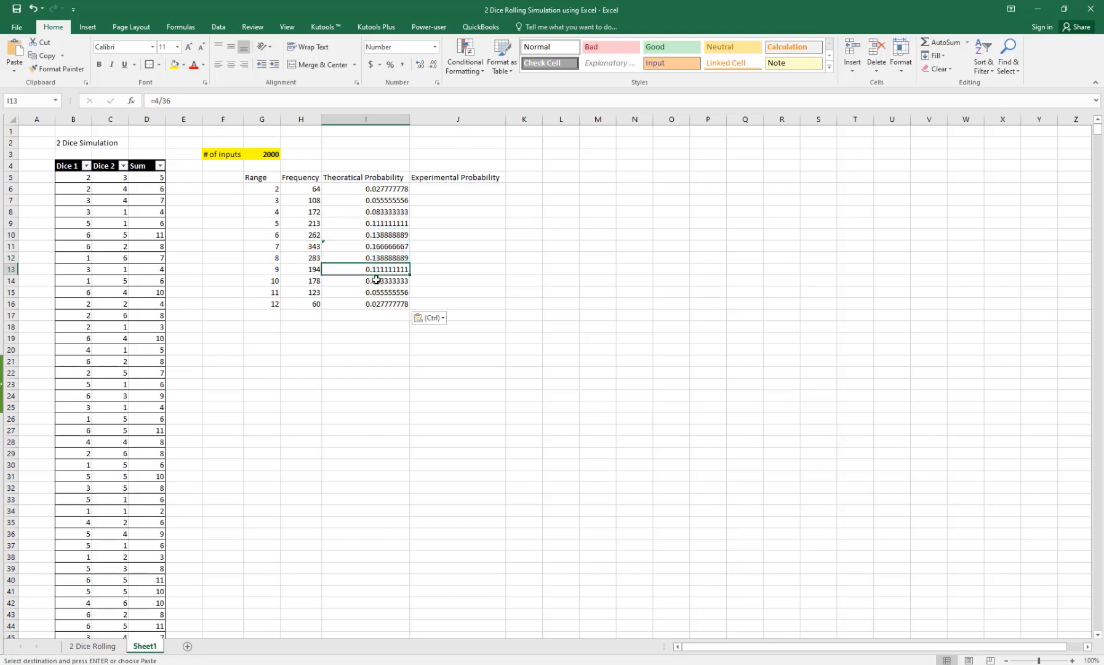
{"action": "left_click", "coordinate": [377, 280]}
{"action": "left_click", "coordinate": [377, 292]}
{"action": "left_click", "coordinate": [434, 269]}
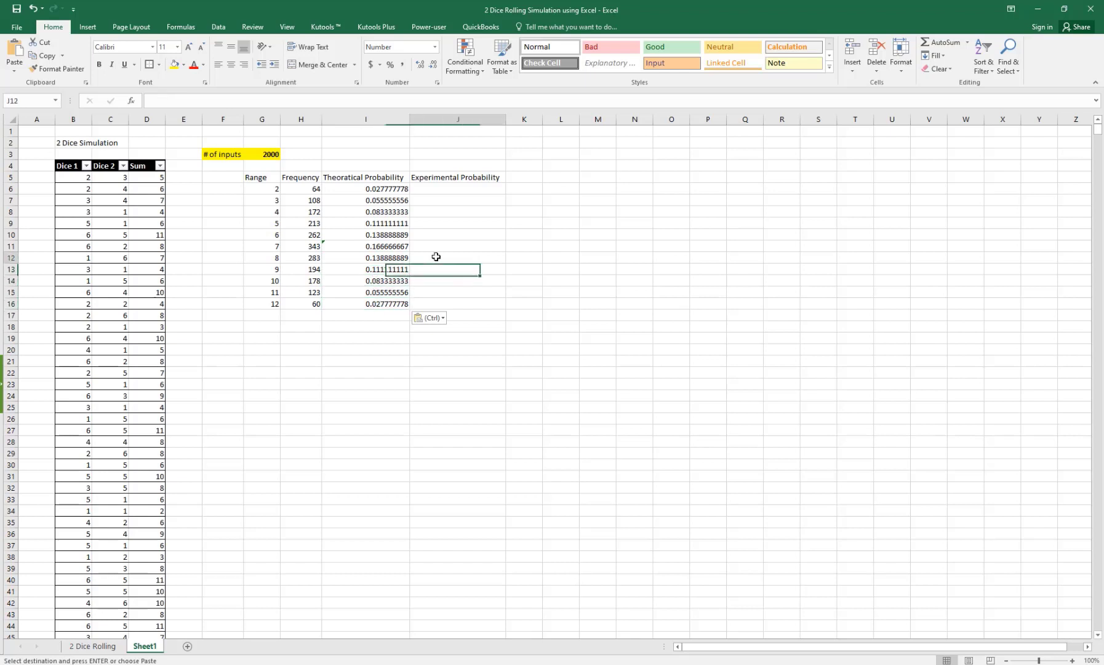
{"action": "left_click", "coordinate": [434, 212]}
{"action": "left_click", "coordinate": [438, 189]}
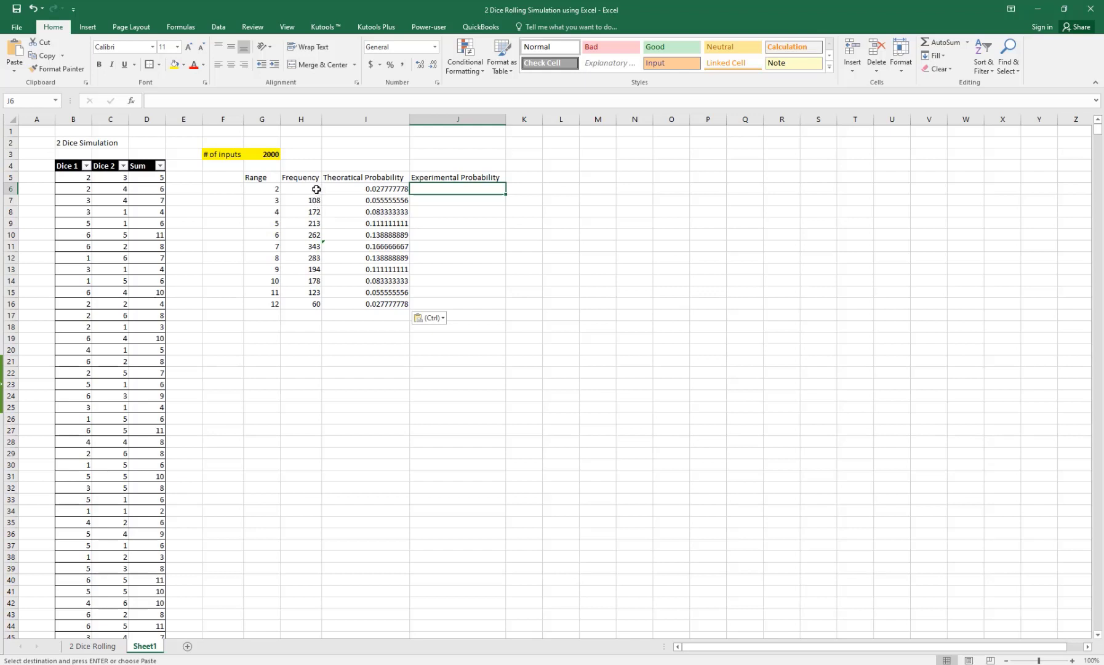
Step: Enter =H6/G3 in J6 for the experimental probability of sum 2
{"action": "left_click_drag", "start_coordinate": [316, 189], "coordinate": [316, 300]}
{"action": "left_click", "coordinate": [267, 165]}
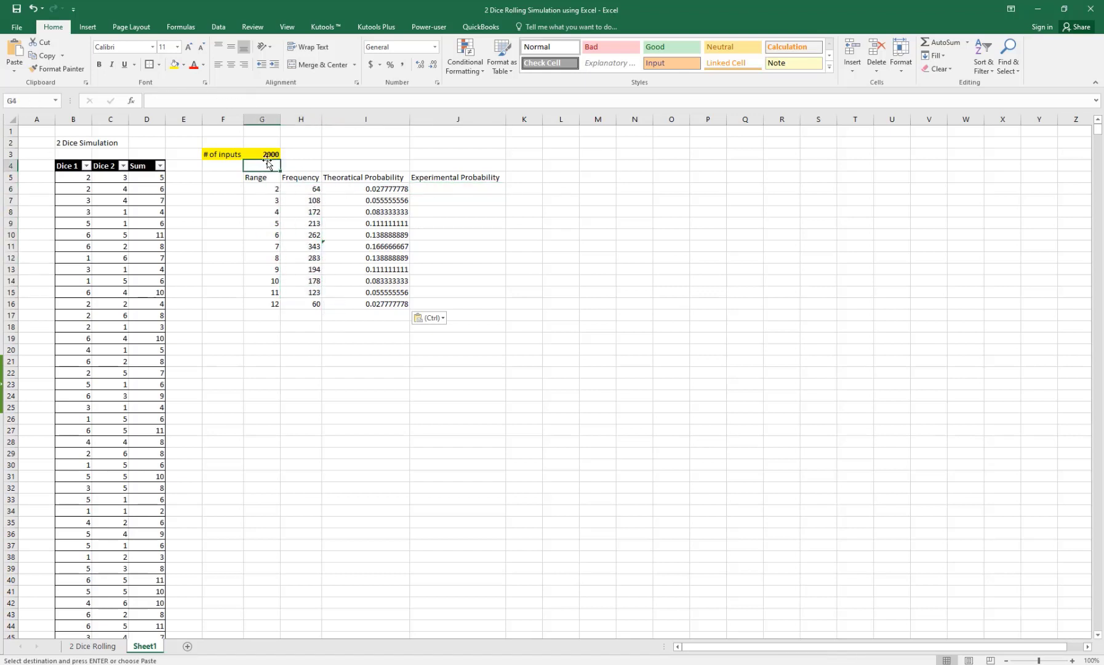
{"action": "left_click", "coordinate": [443, 188]}
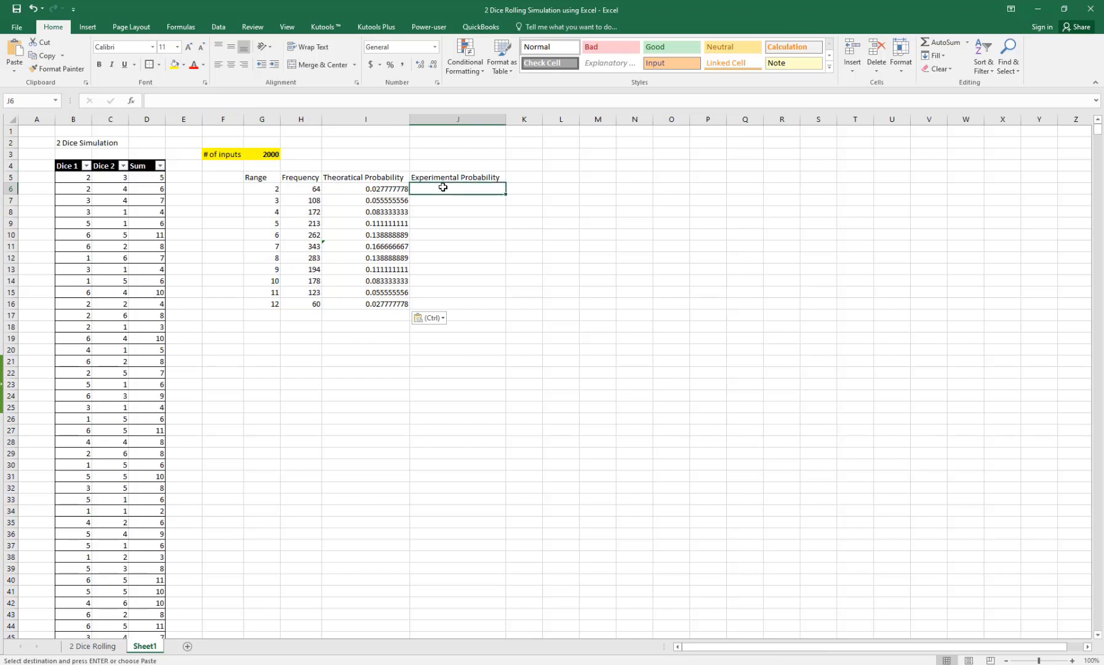
{"action": "type", "text": "="}
{"action": "left_click", "coordinate": [315, 189]}
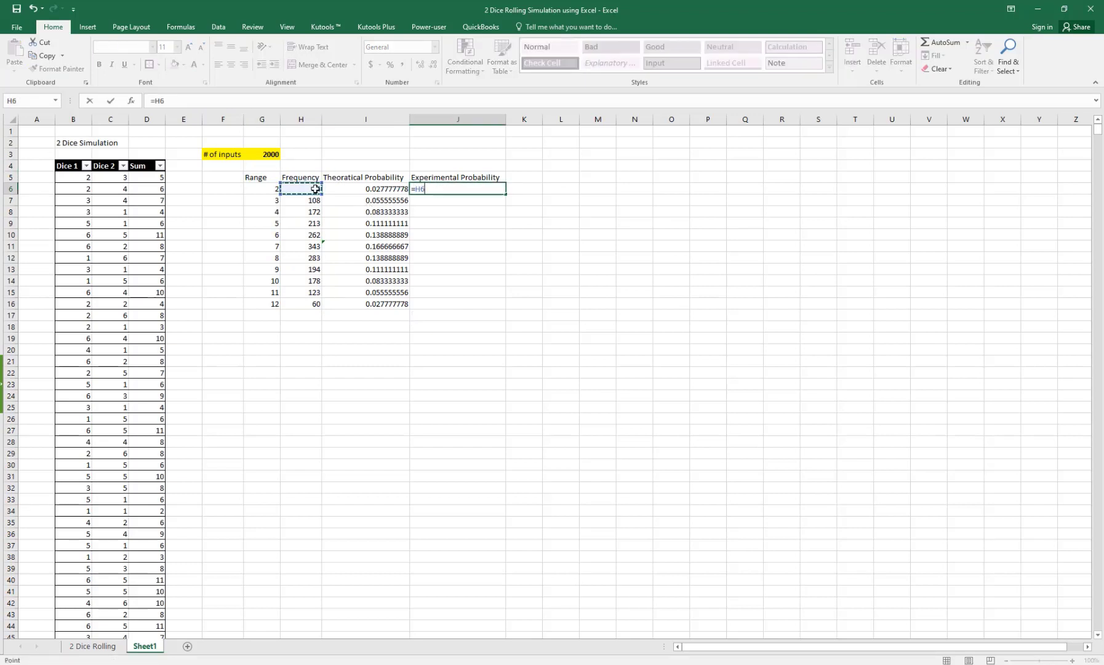
{"action": "type", "text": "/"}
{"action": "left_click", "coordinate": [263, 154]}
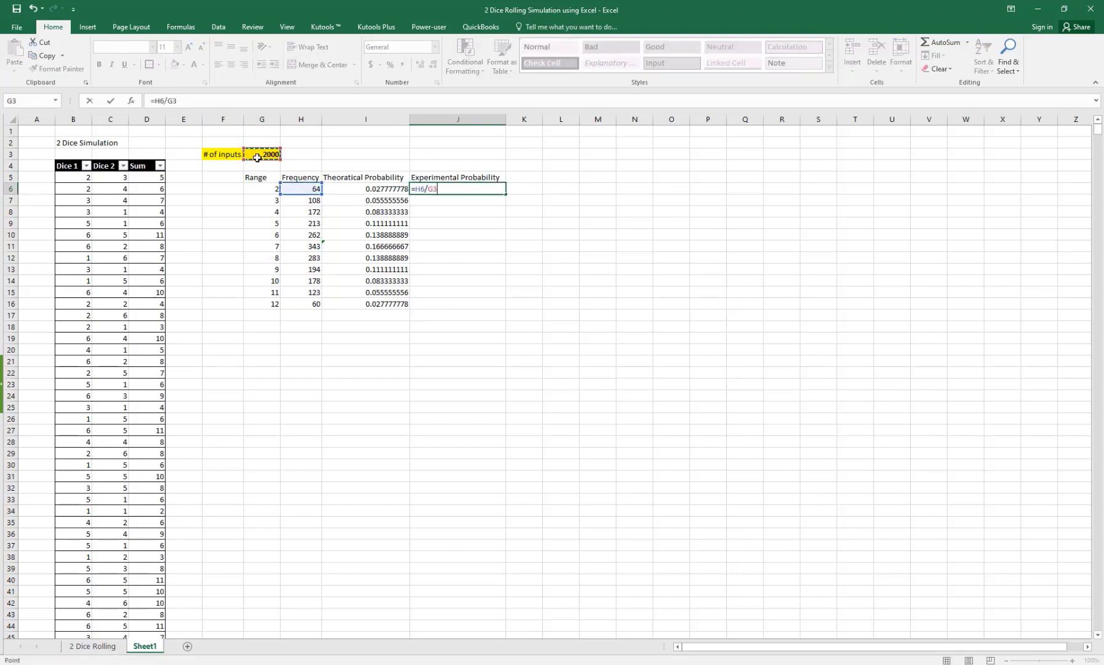
{"action": "key", "text": "Return"}
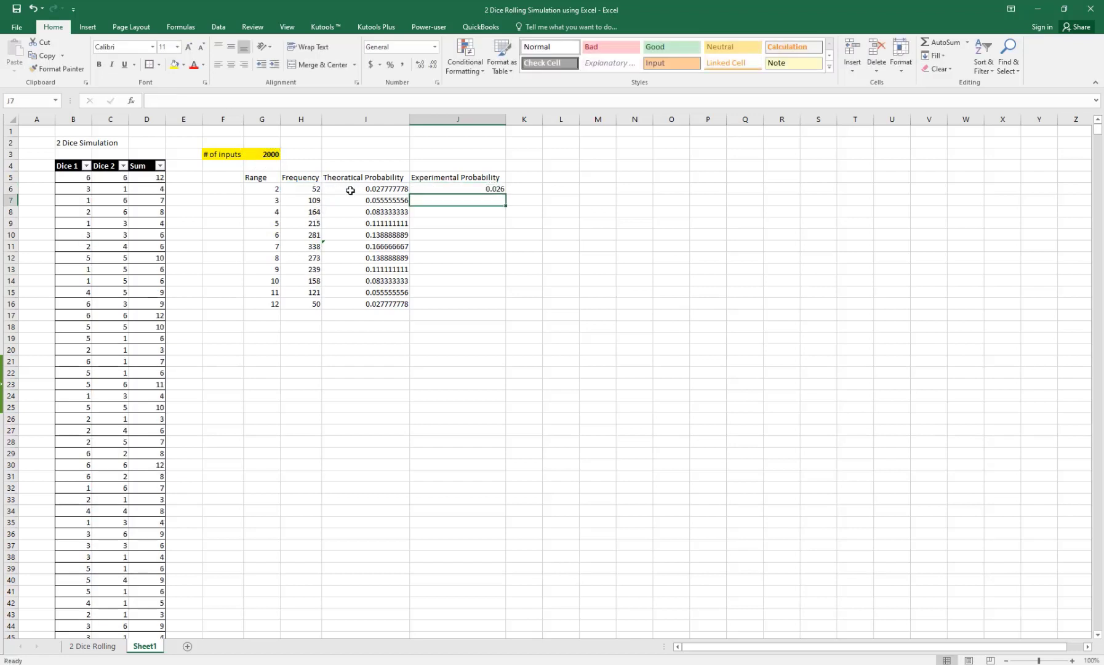
Step: Make the input-count reference absolute ($G$3) and fill the formula down to J16
{"action": "left_click", "coordinate": [492, 193]}
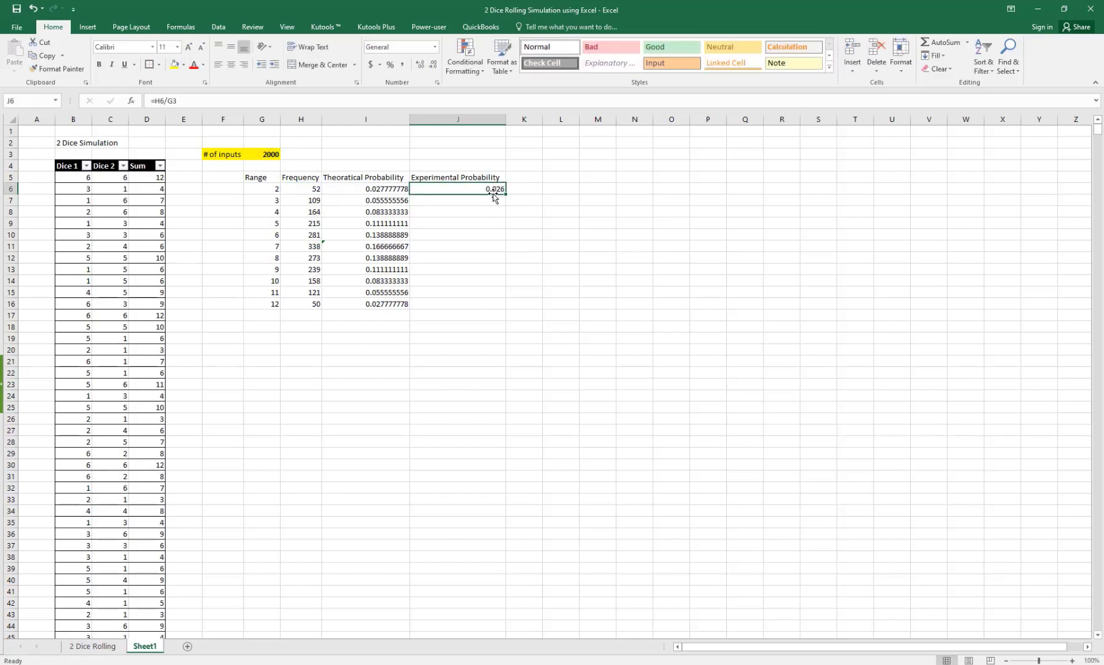
{"action": "double_click", "coordinate": [490, 192]}
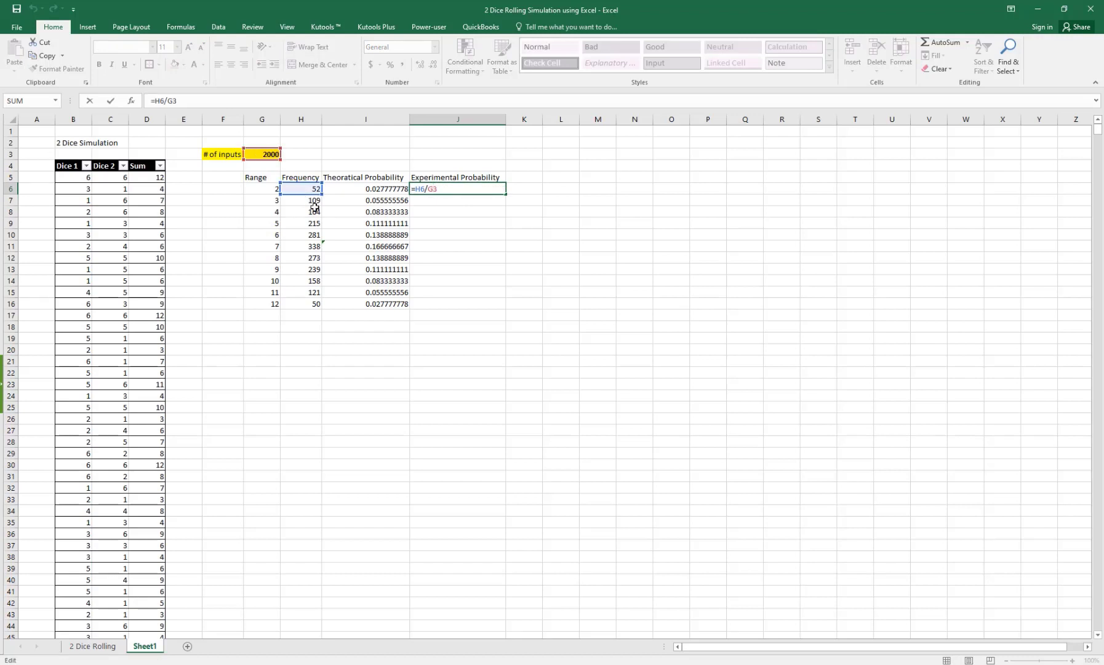
{"action": "key", "text": "F4"}
{"action": "key", "text": "Return"}
{"action": "left_click", "coordinate": [471, 191]}
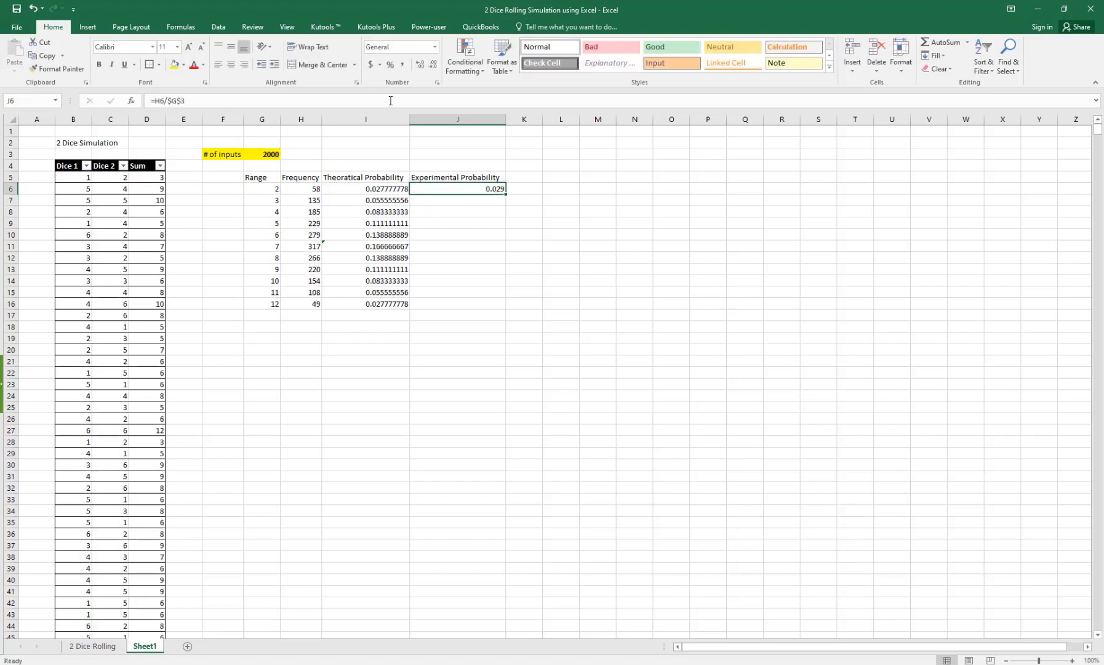
{"action": "left_click_drag", "start_coordinate": [505, 194], "coordinate": [505, 308]}
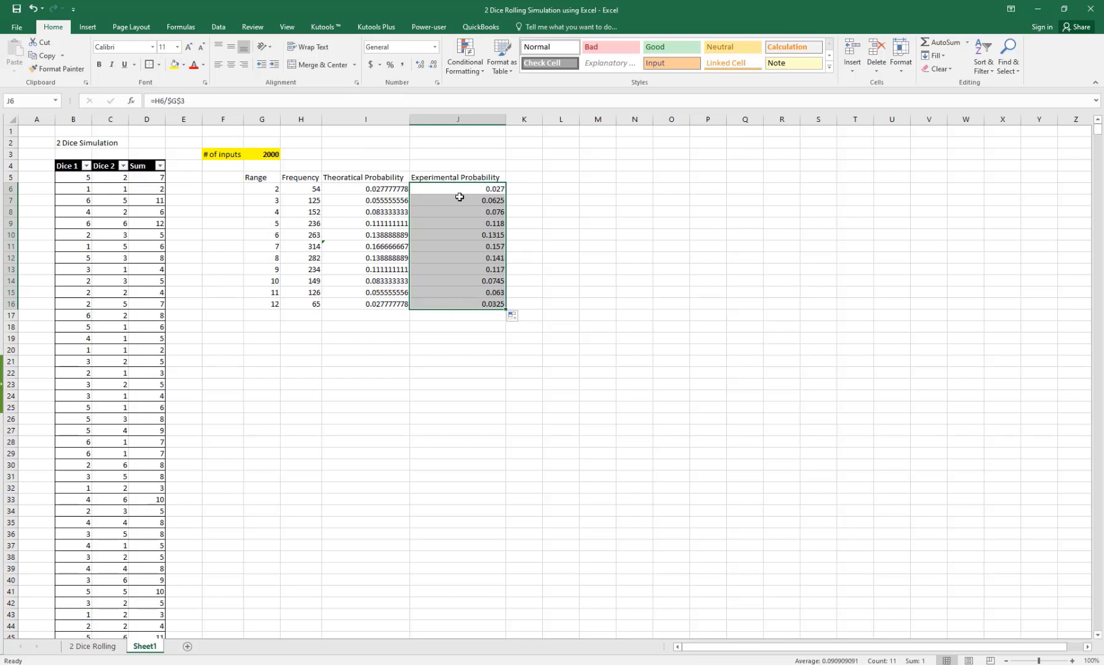
Step: Format the experimental probabilities as Number with nine decimal places
{"action": "left_click", "coordinate": [433, 64]}
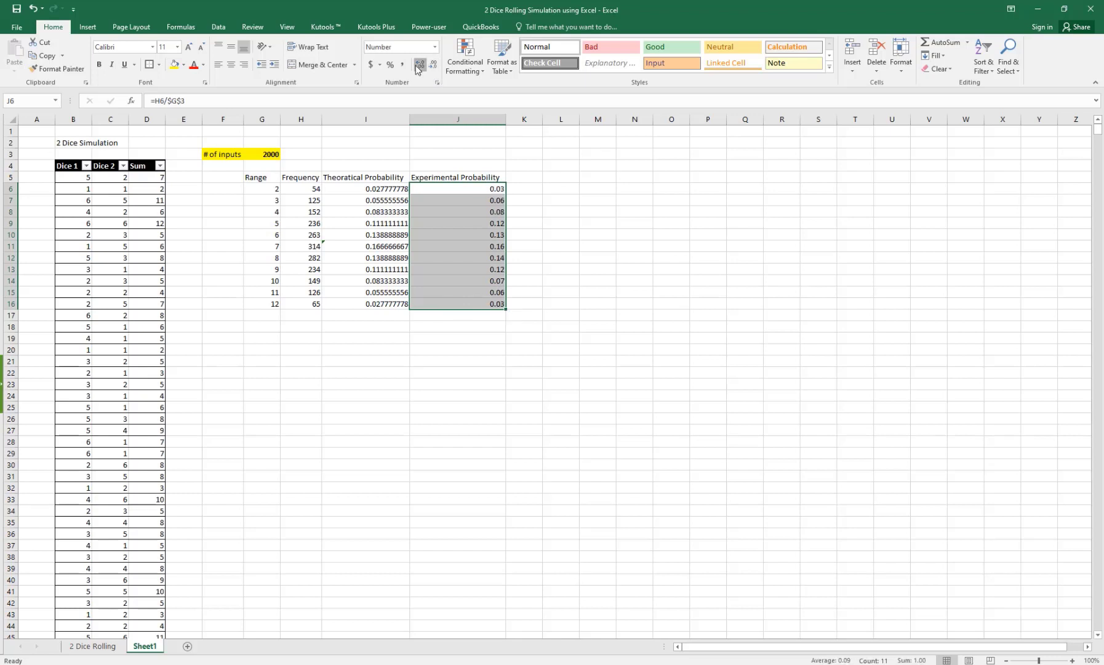
{"action": "left_click", "coordinate": [420, 64]}
{"action": "left_click", "coordinate": [419, 64]}
{"action": "left_click", "coordinate": [419, 64]}
{"action": "left_click", "coordinate": [420, 64]}
{"action": "left_click", "coordinate": [419, 64]}
{"action": "left_click", "coordinate": [420, 64]}
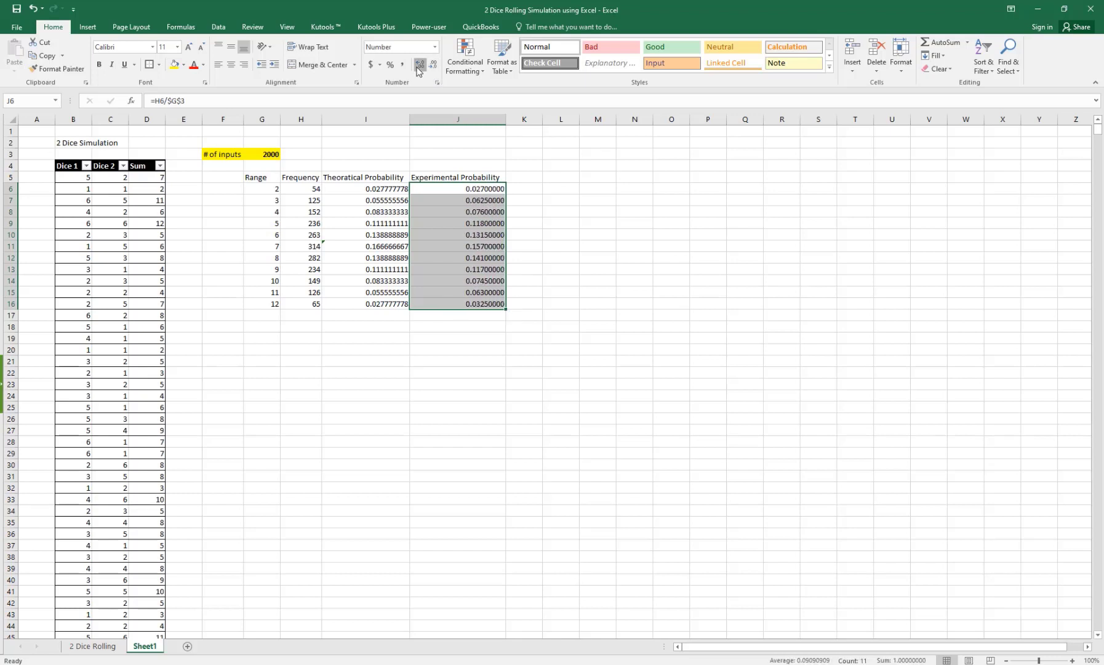
{"action": "left_click", "coordinate": [418, 66]}
{"action": "left_click", "coordinate": [418, 67]}
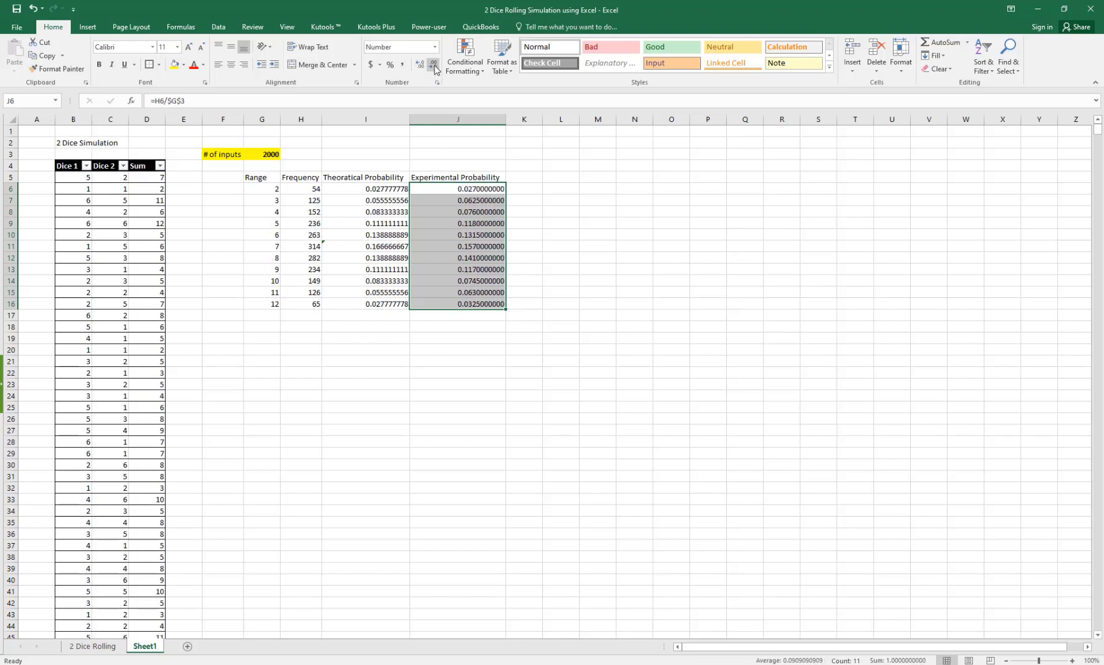
{"action": "left_click", "coordinate": [434, 65]}
{"action": "left_click", "coordinate": [676, 236]}
{"action": "left_click", "coordinate": [552, 235]}
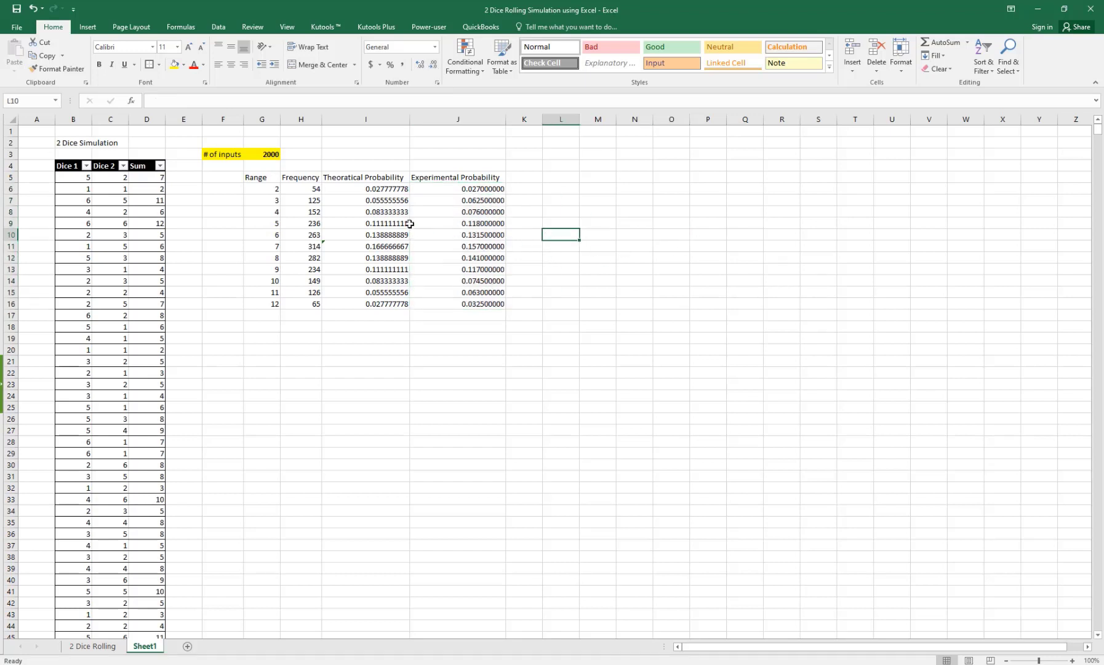
Step: Select the Range and Frequency data G5:H16 and insert a clustered column chart
{"action": "left_click_drag", "start_coordinate": [394, 196], "coordinate": [410, 285]}
{"action": "left_click", "coordinate": [624, 219]}
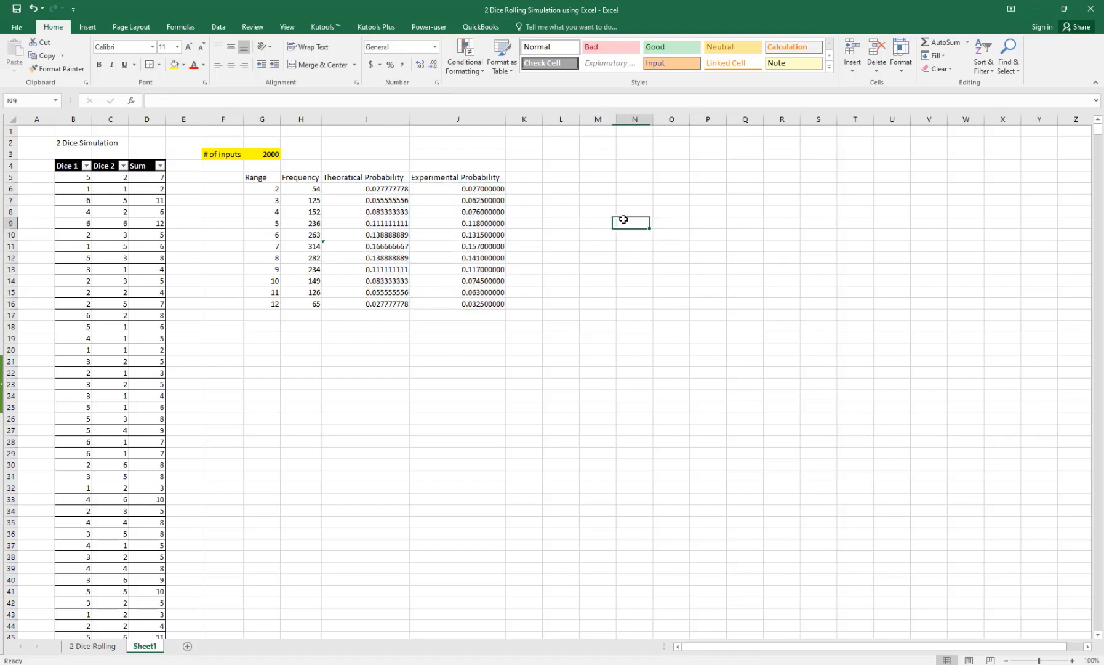
{"action": "left_click", "coordinate": [426, 304]}
{"action": "left_click", "coordinate": [360, 325]}
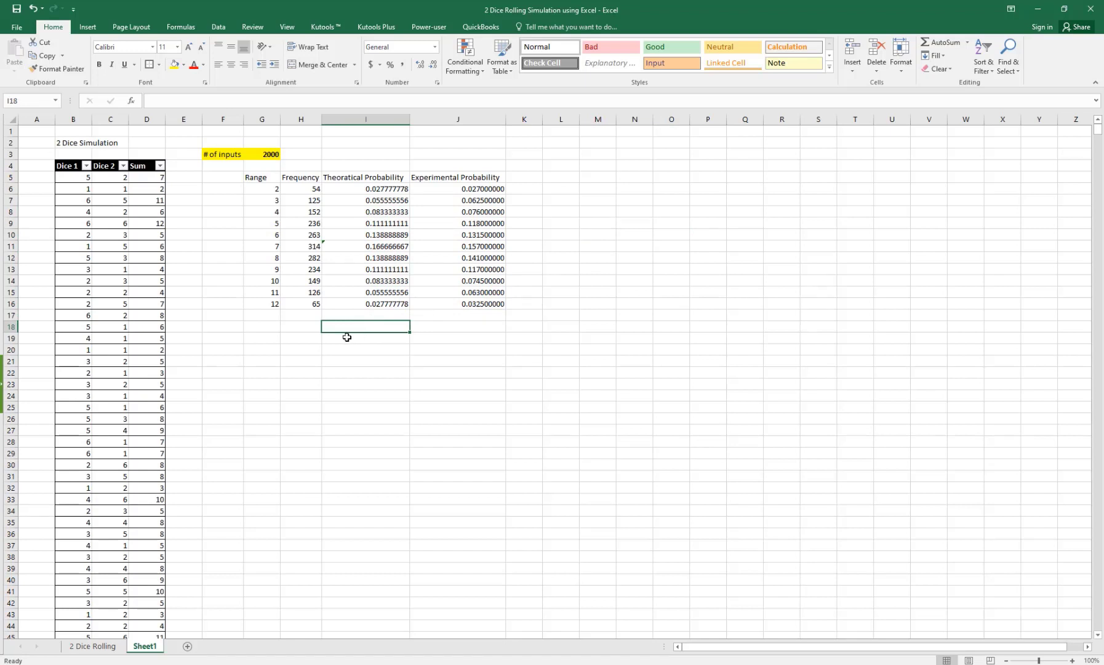
{"action": "left_click", "coordinate": [308, 328]}
{"action": "left_click", "coordinate": [266, 327]}
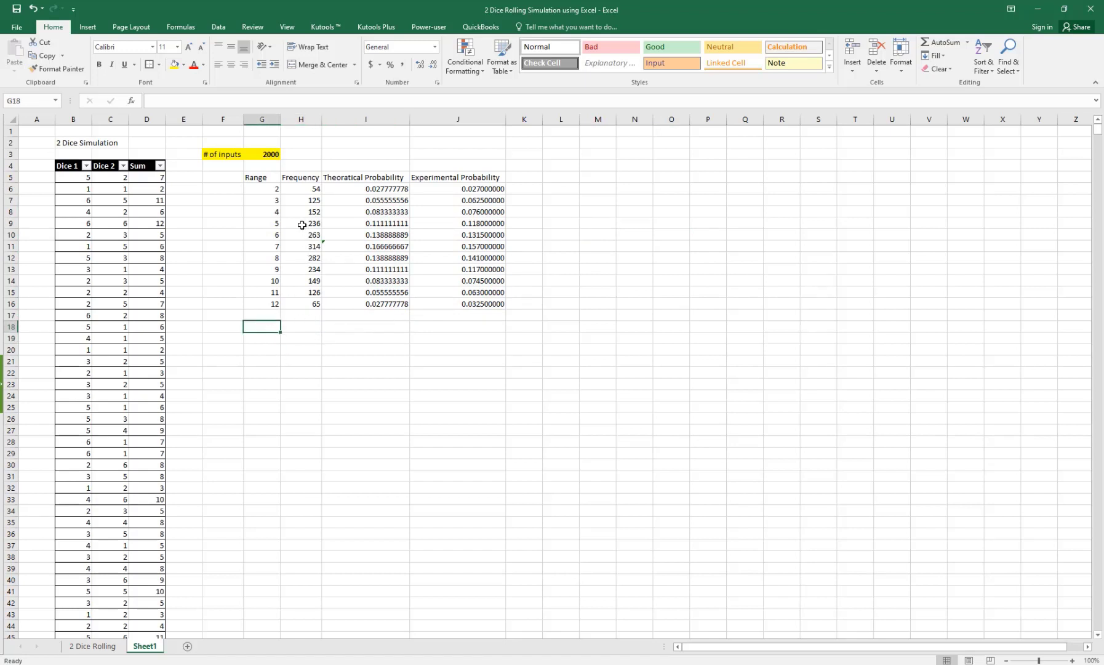
{"action": "left_click_drag", "start_coordinate": [264, 179], "coordinate": [300, 313]}
{"action": "left_click", "coordinate": [269, 229]}
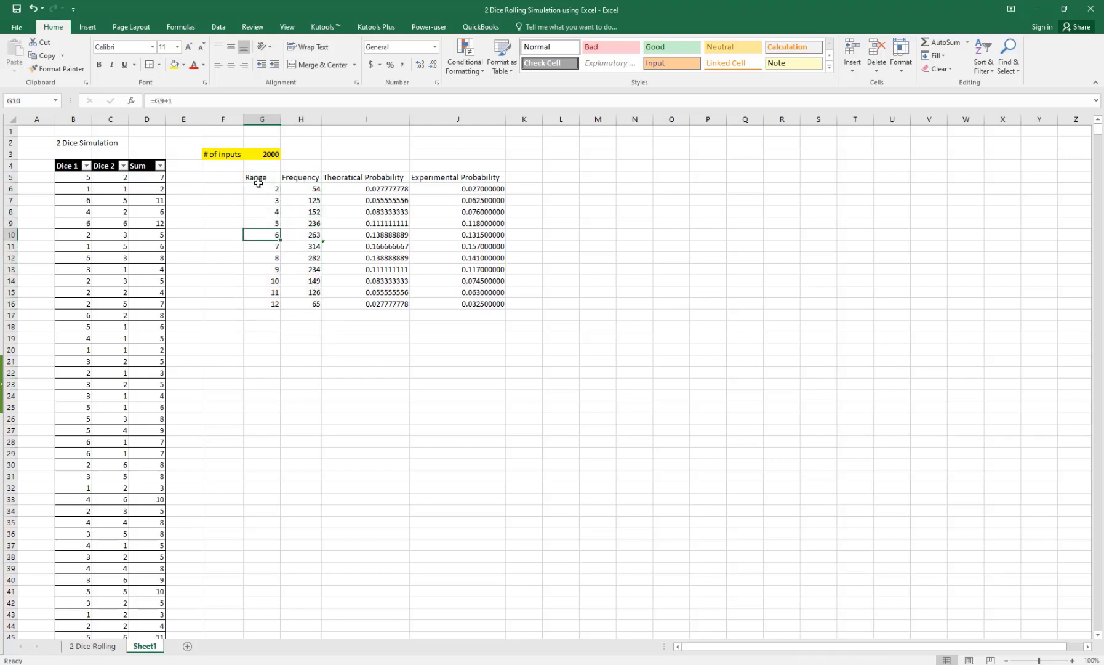
{"action": "left_click_drag", "start_coordinate": [262, 178], "coordinate": [301, 304]}
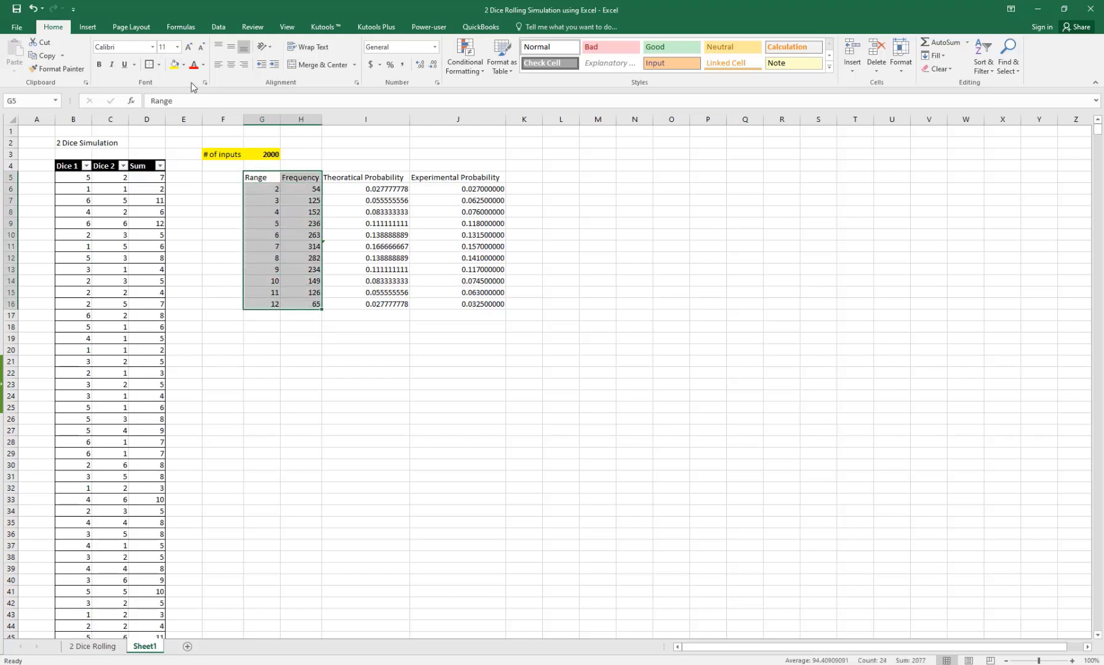
{"action": "left_click", "coordinate": [88, 27]}
{"action": "left_click", "coordinate": [479, 43]}
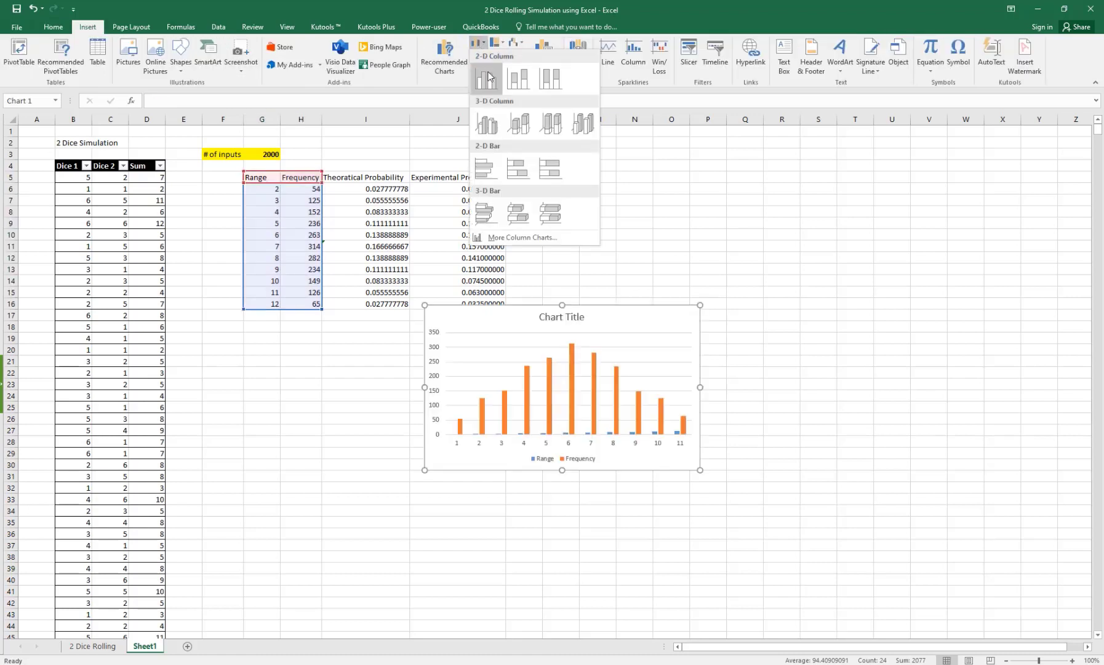
{"action": "left_click", "coordinate": [485, 82]}
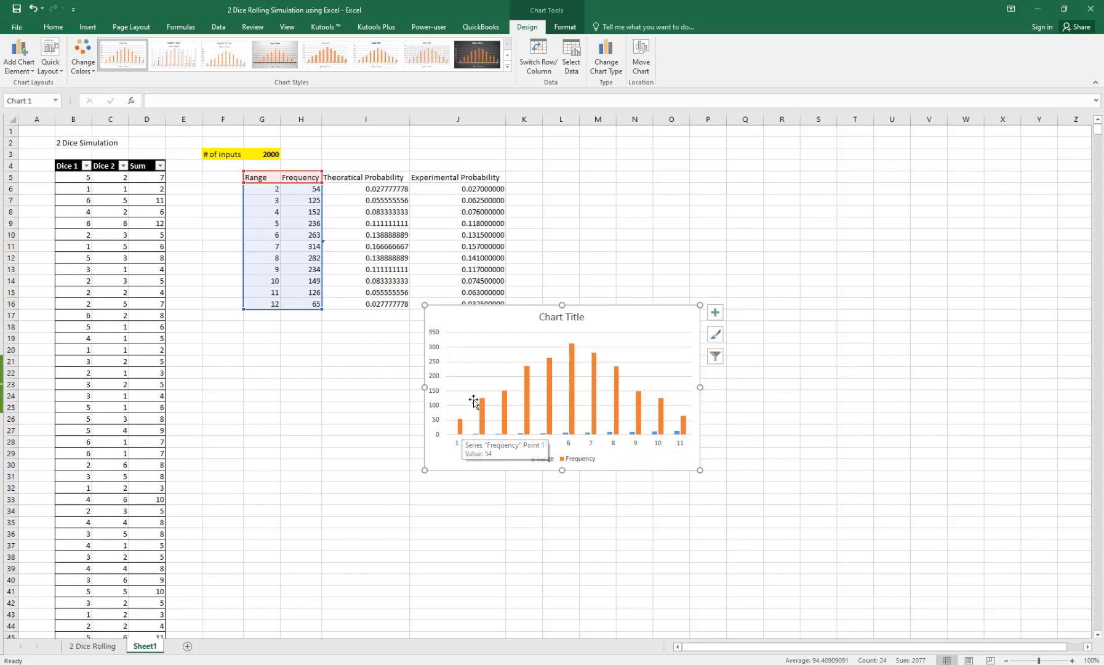
Step: Title the chart 'Frequency Chart' and filter out the Range series
{"action": "left_click", "coordinate": [559, 317]}
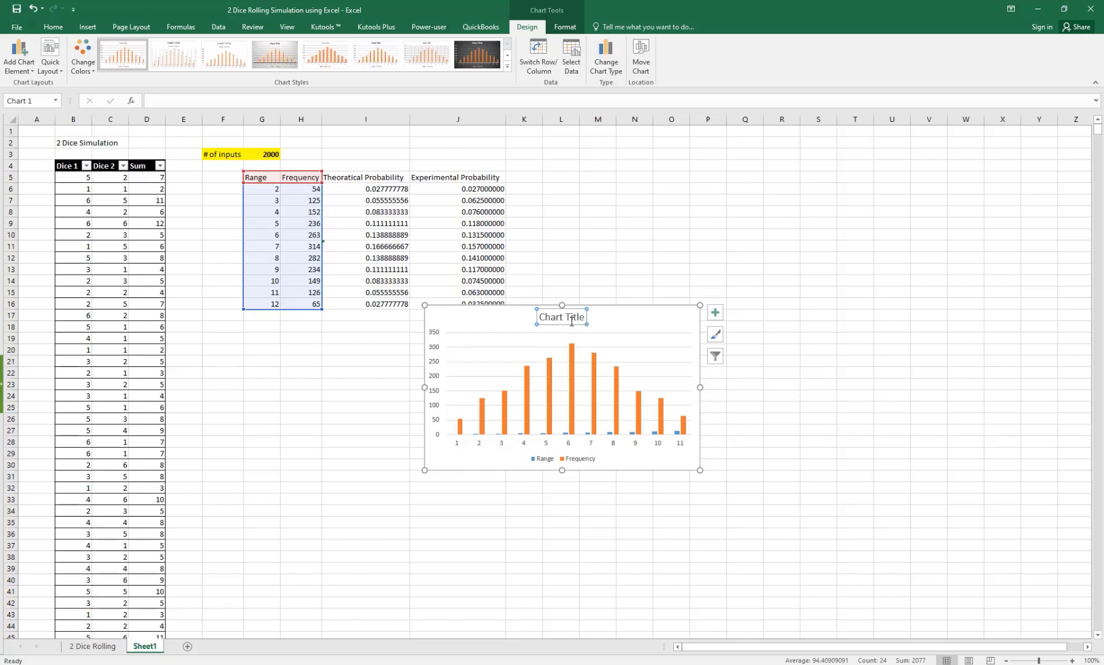
{"action": "triple_click", "coordinate": [571, 317]}
{"action": "type", "text": "Freq"}
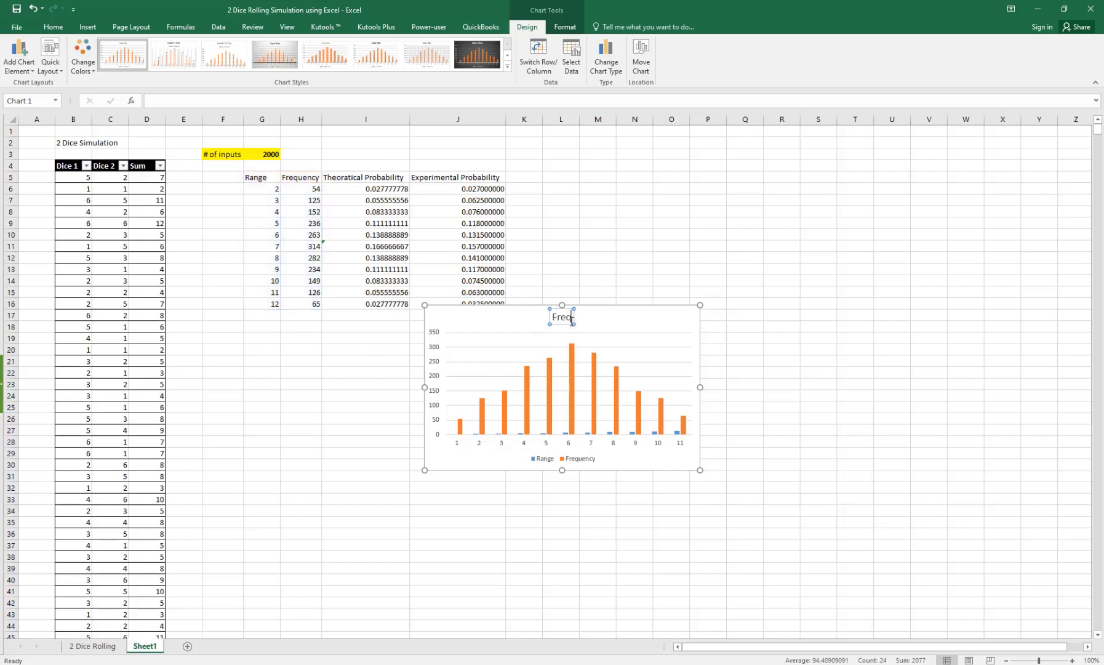
{"action": "type", "text": "uency Chart"}
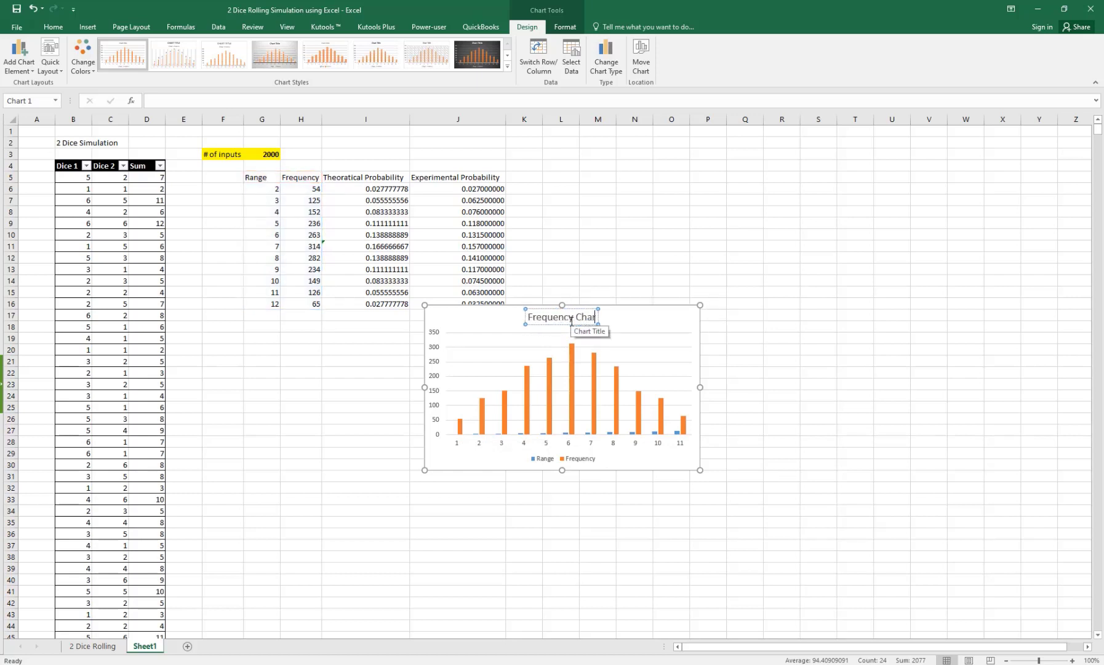
{"action": "left_click", "coordinate": [683, 350]}
{"action": "left_click", "coordinate": [716, 357]}
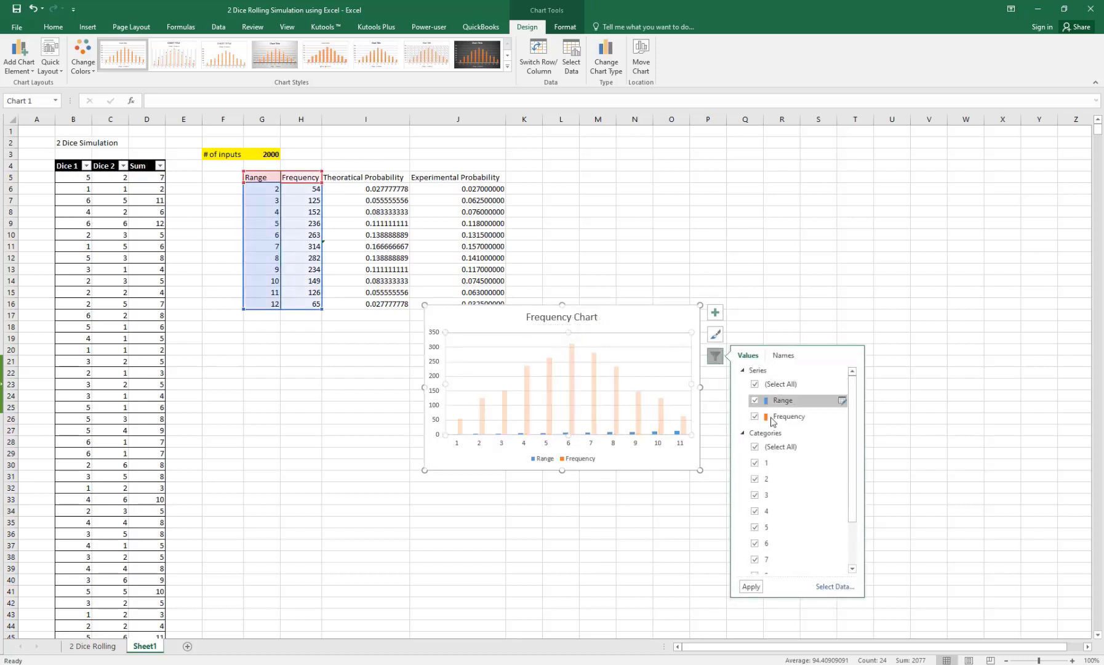
{"action": "left_click", "coordinate": [756, 401]}
{"action": "left_click", "coordinate": [752, 586]}
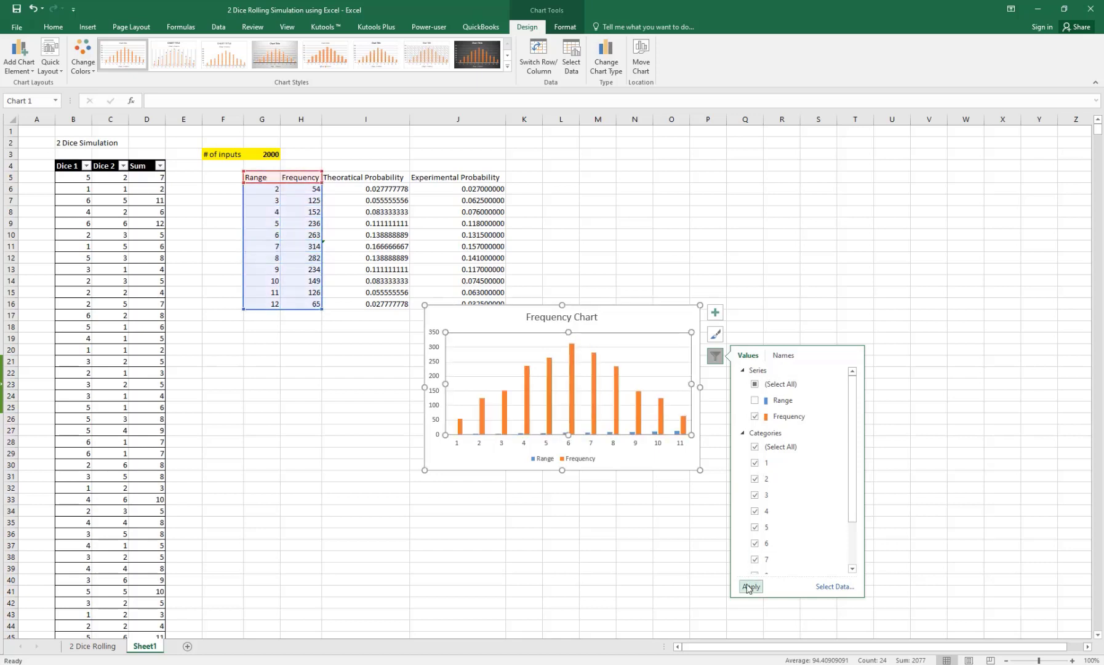
Step: Apply the dark chart style and move the chart below the frequency table
{"action": "left_click", "coordinate": [649, 319]}
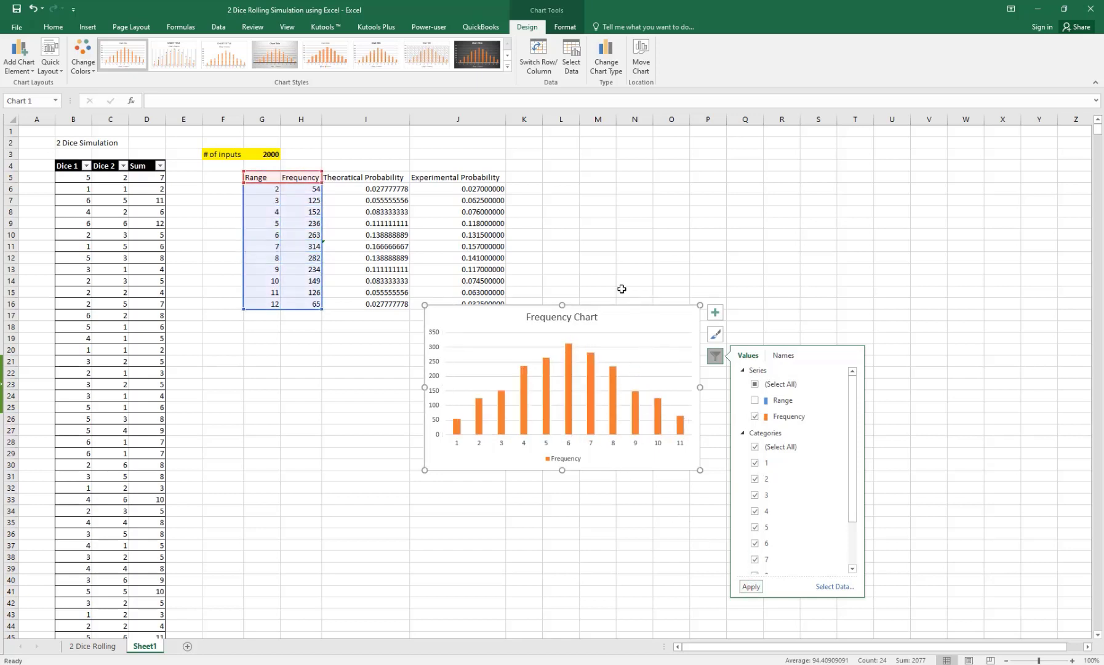
{"action": "left_click", "coordinate": [485, 55]}
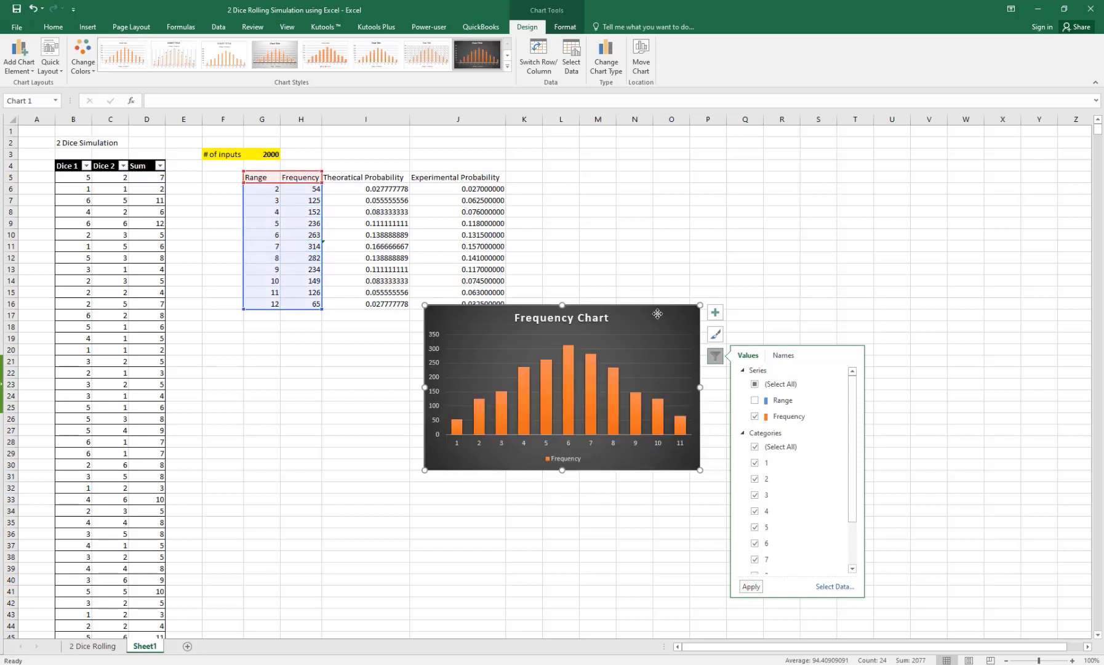
{"action": "left_click_drag", "start_coordinate": [658, 314], "coordinate": [487, 339]}
{"action": "left_click", "coordinate": [589, 327]}
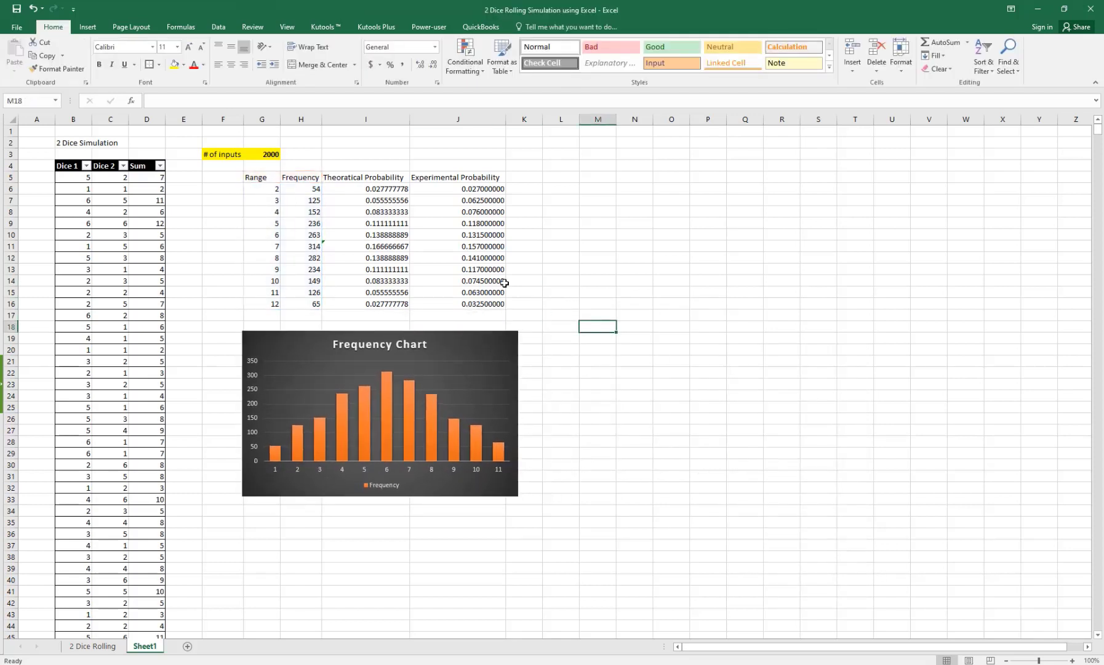
{"action": "left_click", "coordinate": [468, 223]}
Step: Insert a clustered column chart from G5:G16 and I5:I16 showing only Theoretical Probability
{"action": "left_click_drag", "start_coordinate": [258, 177], "coordinate": [264, 303]}
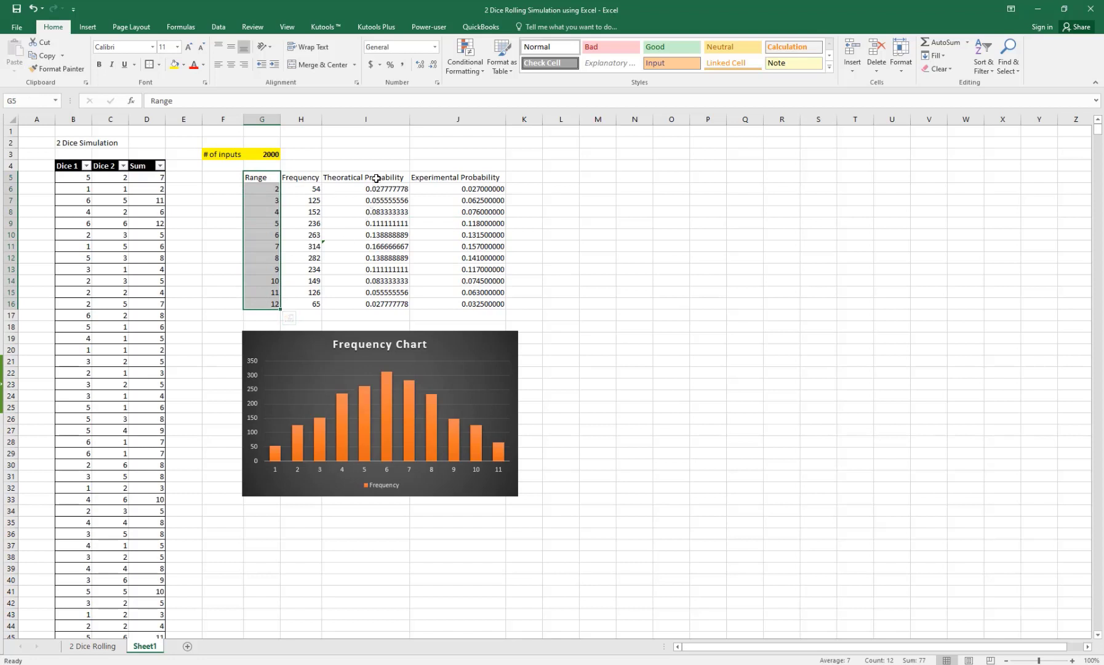
{"action": "left_click_drag", "start_coordinate": [377, 178], "coordinate": [386, 303]}
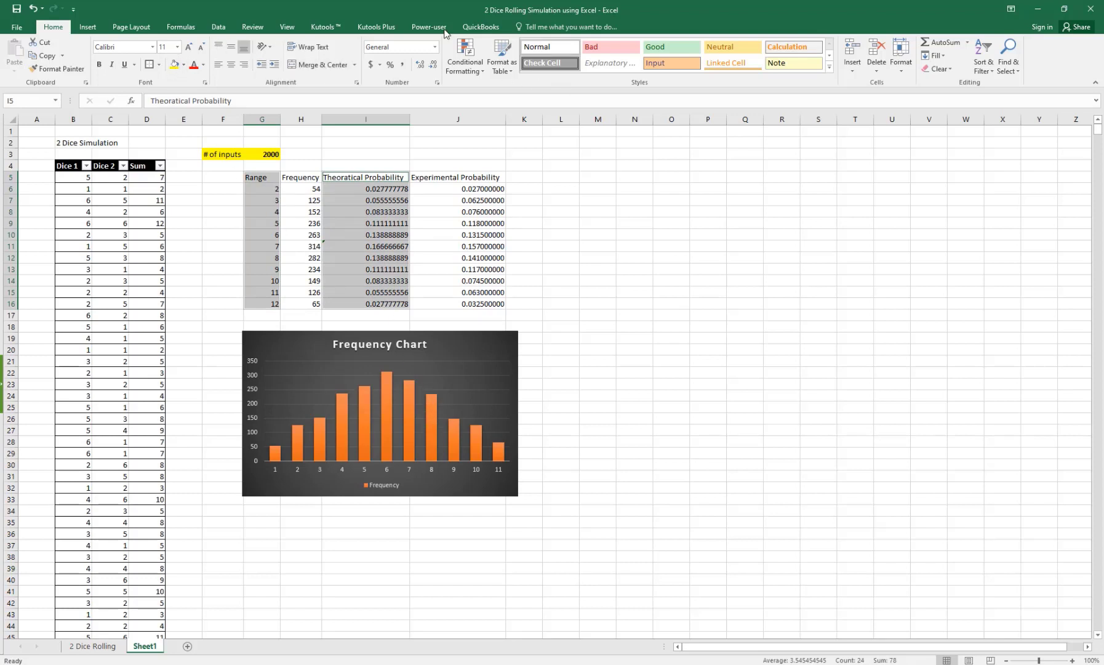
{"action": "left_click", "coordinate": [88, 27]}
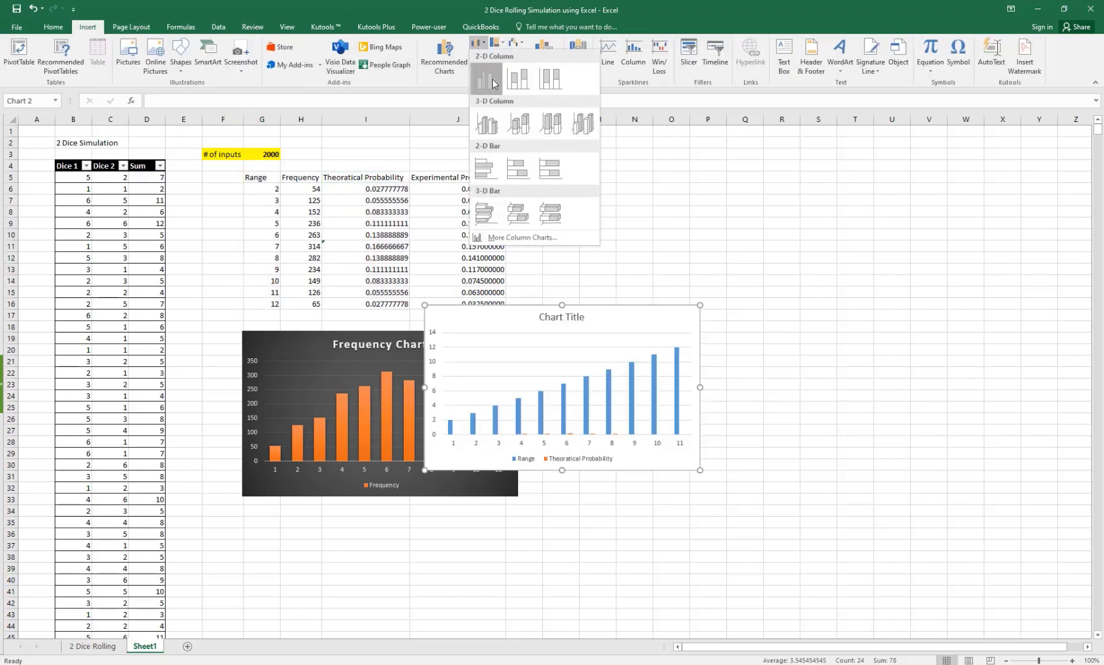
{"action": "left_click", "coordinate": [486, 78]}
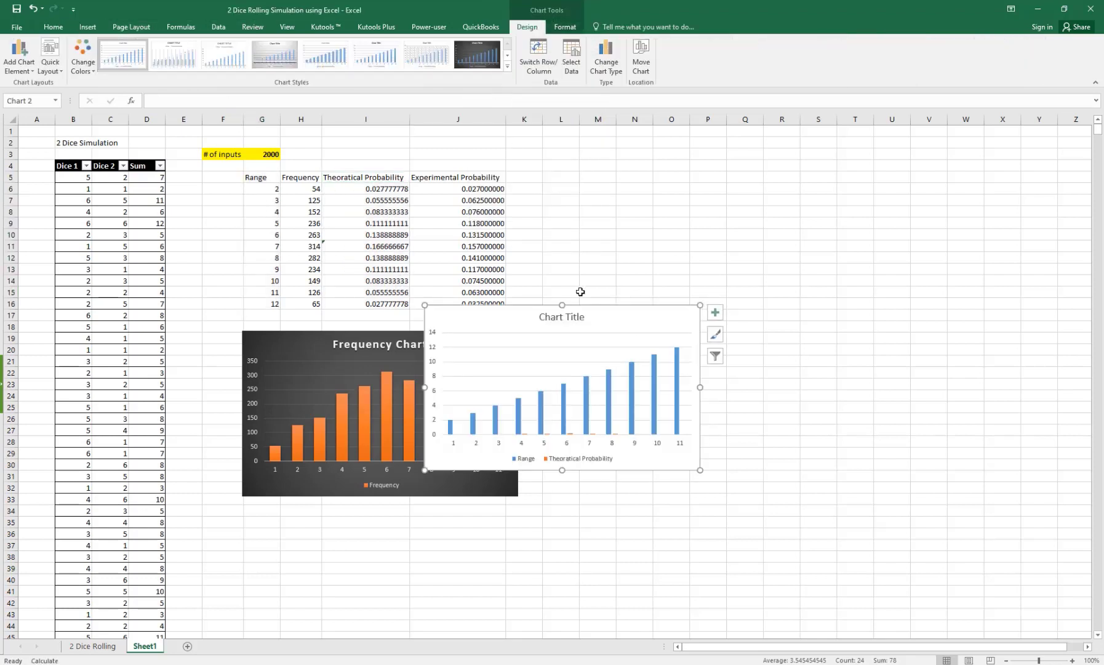
{"action": "left_click", "coordinate": [715, 356]}
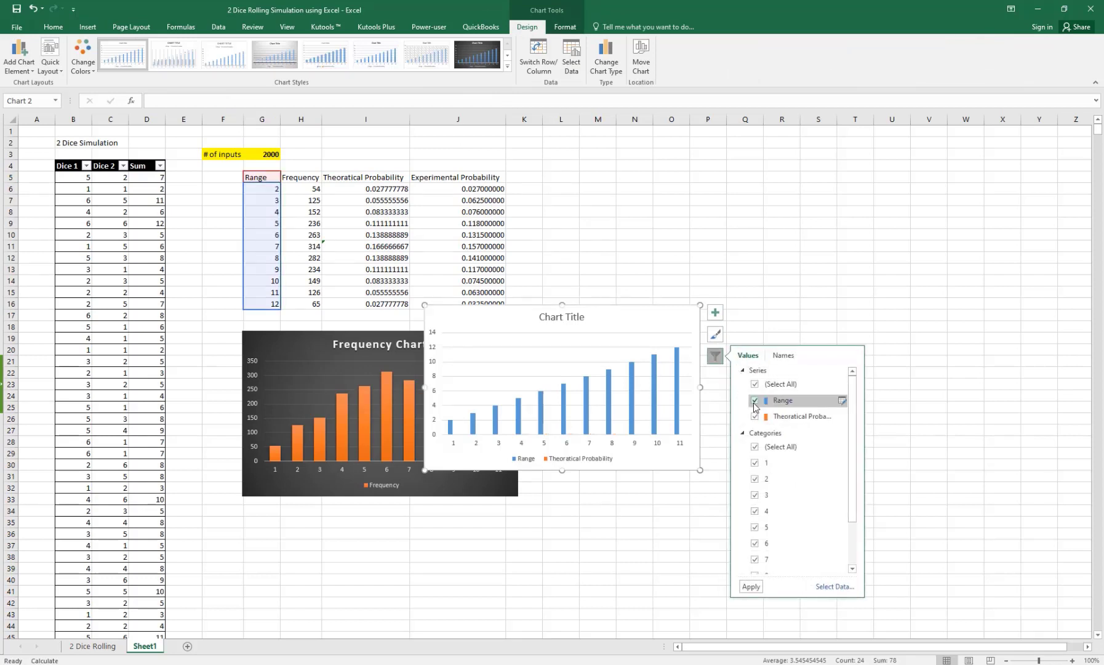
{"action": "left_click", "coordinate": [751, 587]}
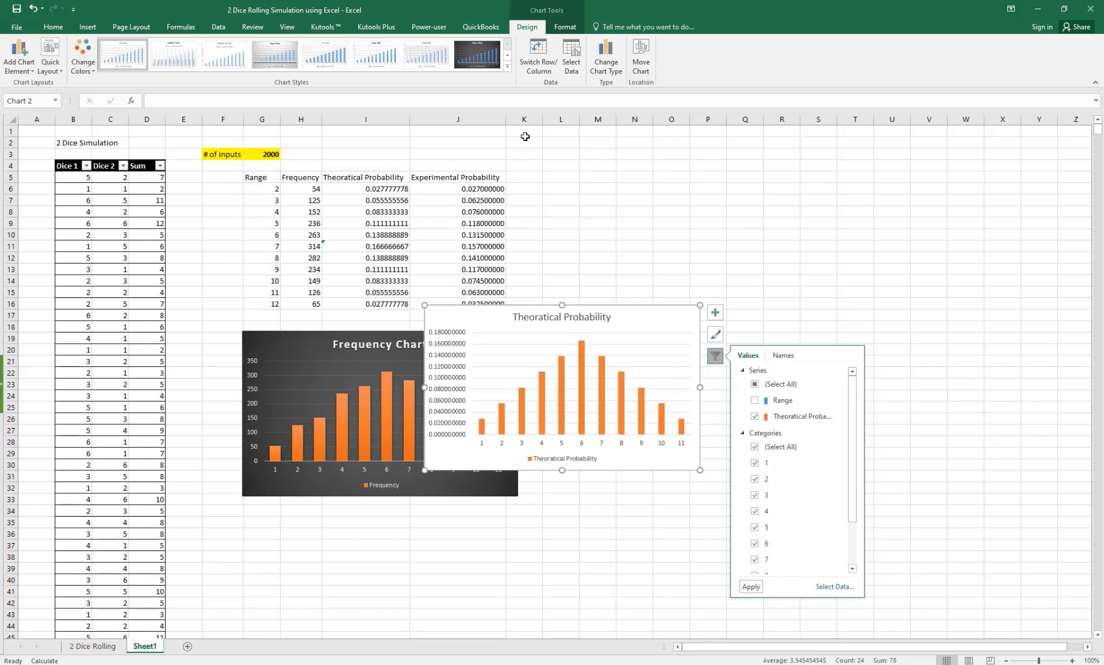
Step: Give the chart the dark style and yellow bars, and place it right of the Frequency Chart
{"action": "left_click", "coordinate": [481, 55]}
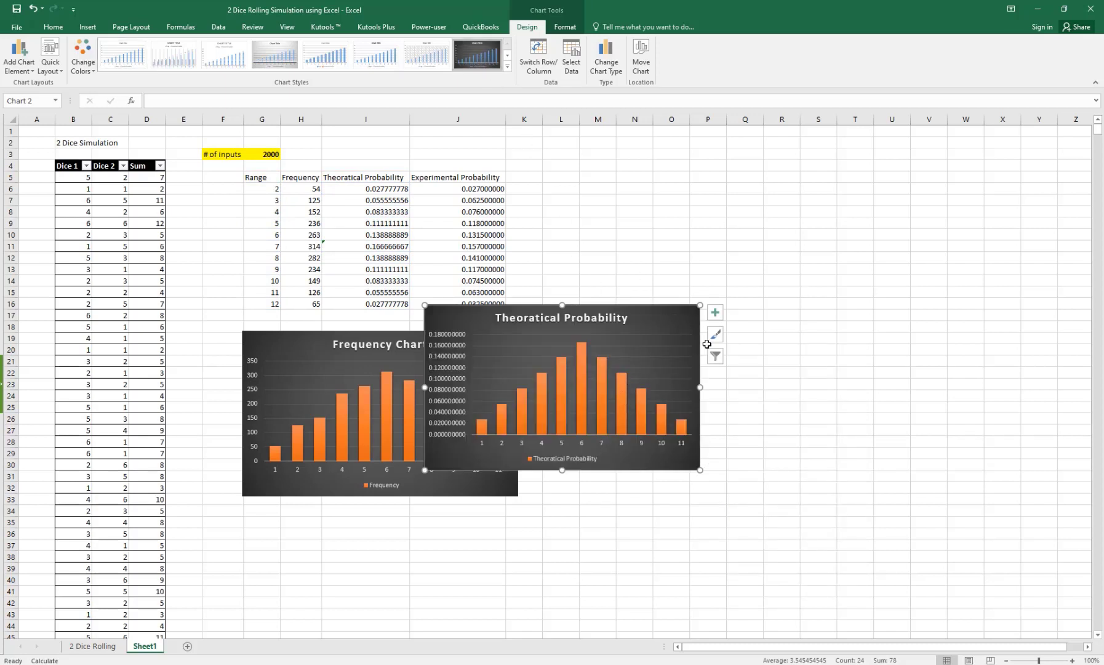
{"action": "left_click", "coordinate": [563, 28]}
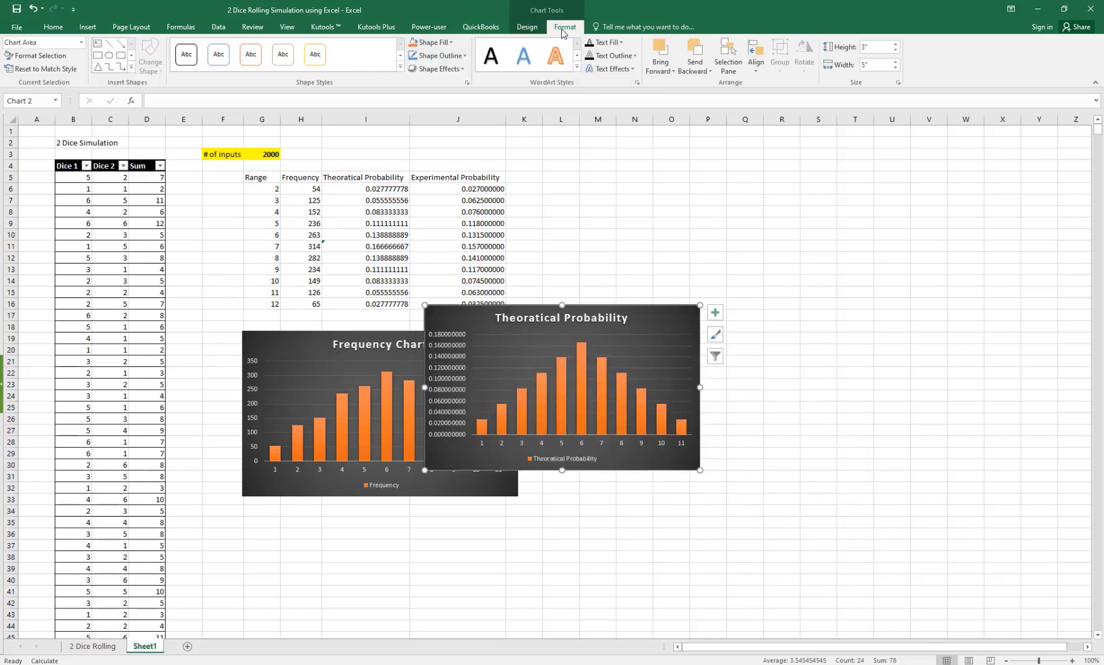
{"action": "left_click", "coordinate": [528, 28]}
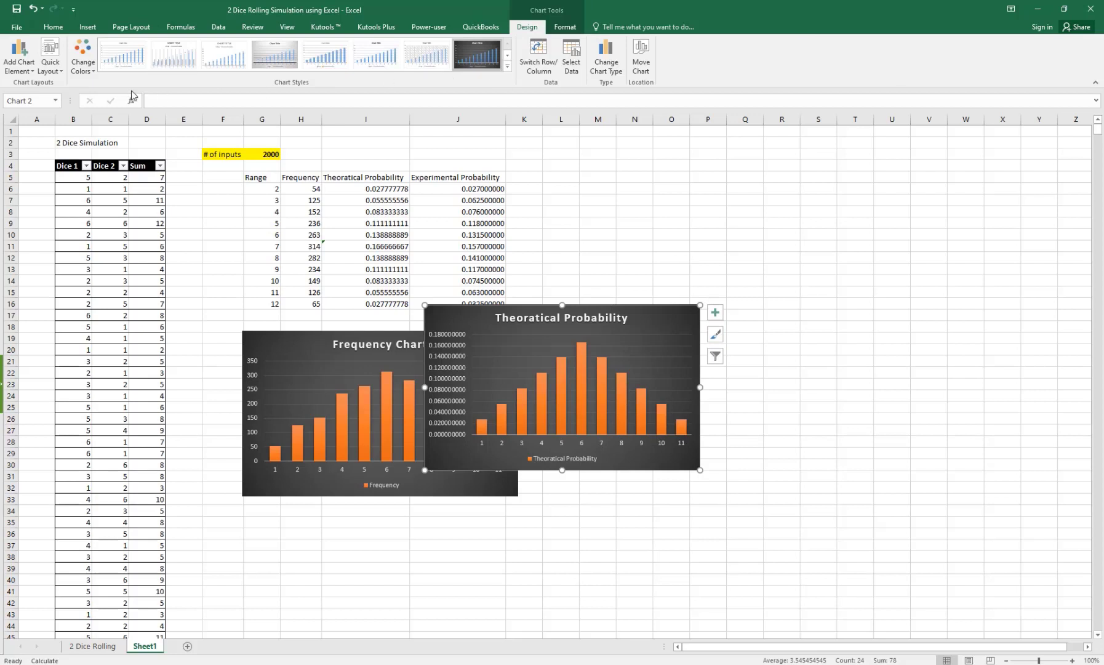
{"action": "left_click", "coordinate": [95, 71]}
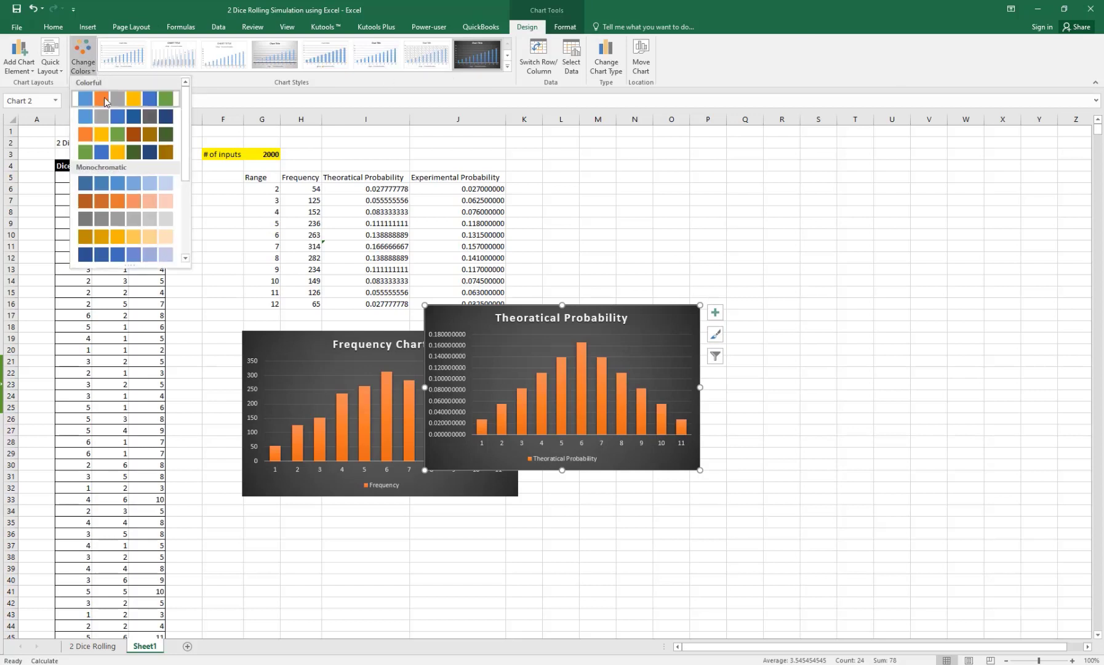
{"action": "left_click", "coordinate": [133, 133]}
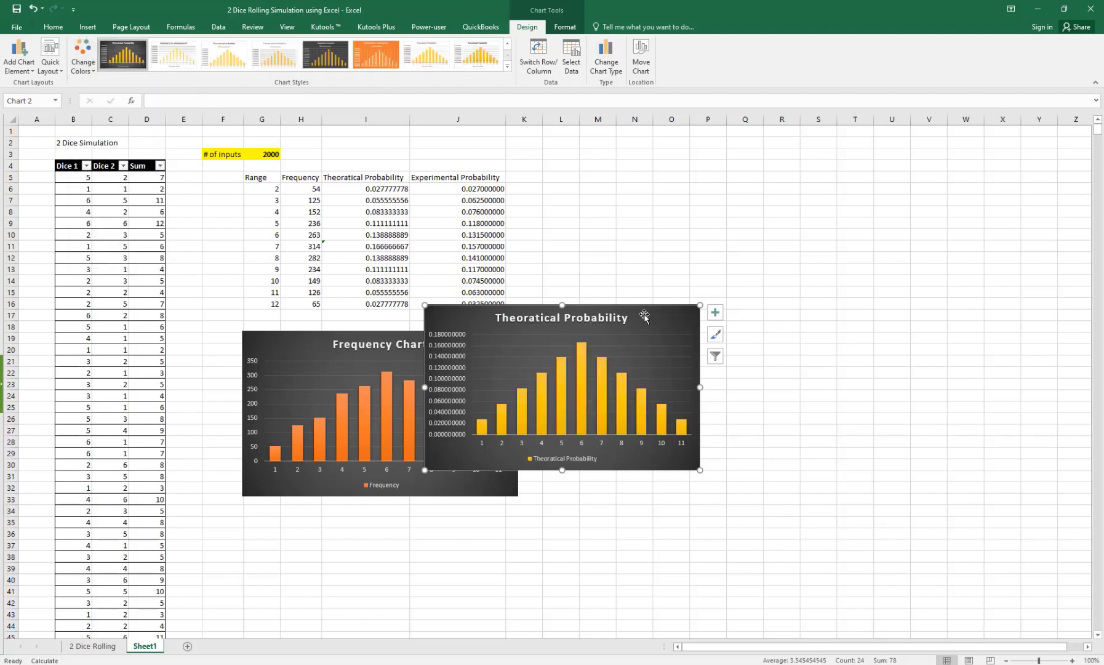
{"action": "left_click_drag", "start_coordinate": [659, 319], "coordinate": [772, 346]}
{"action": "left_click", "coordinate": [713, 256]}
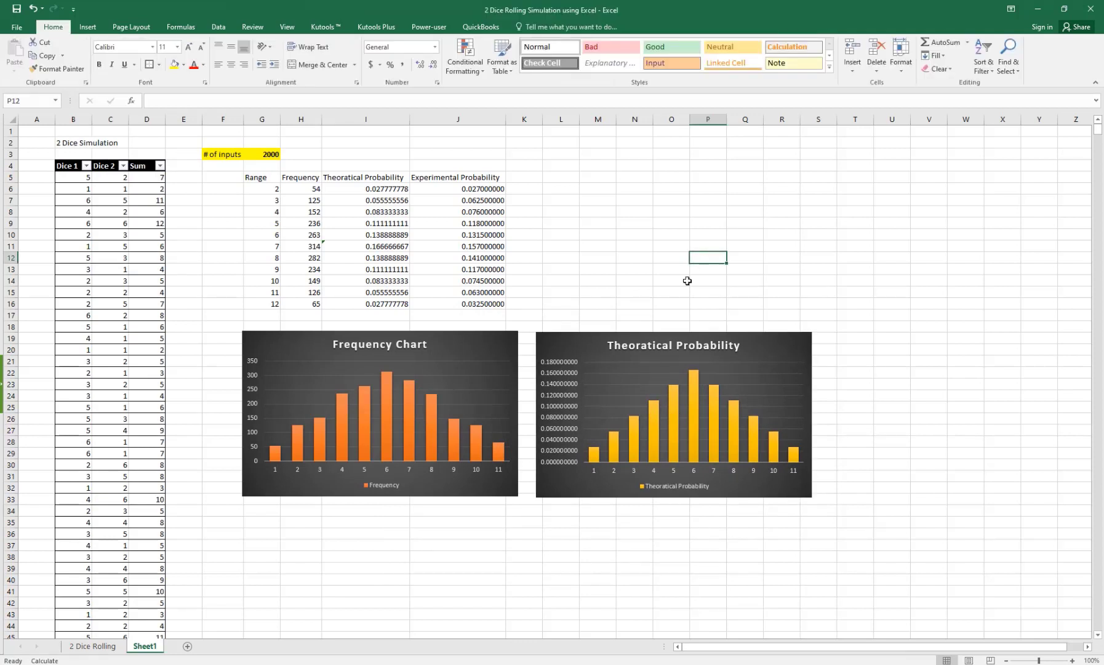
Step: Insert a clustered column chart from G5:G16 and J5:J16 for Experimental Probability
{"action": "left_click", "coordinate": [459, 180]}
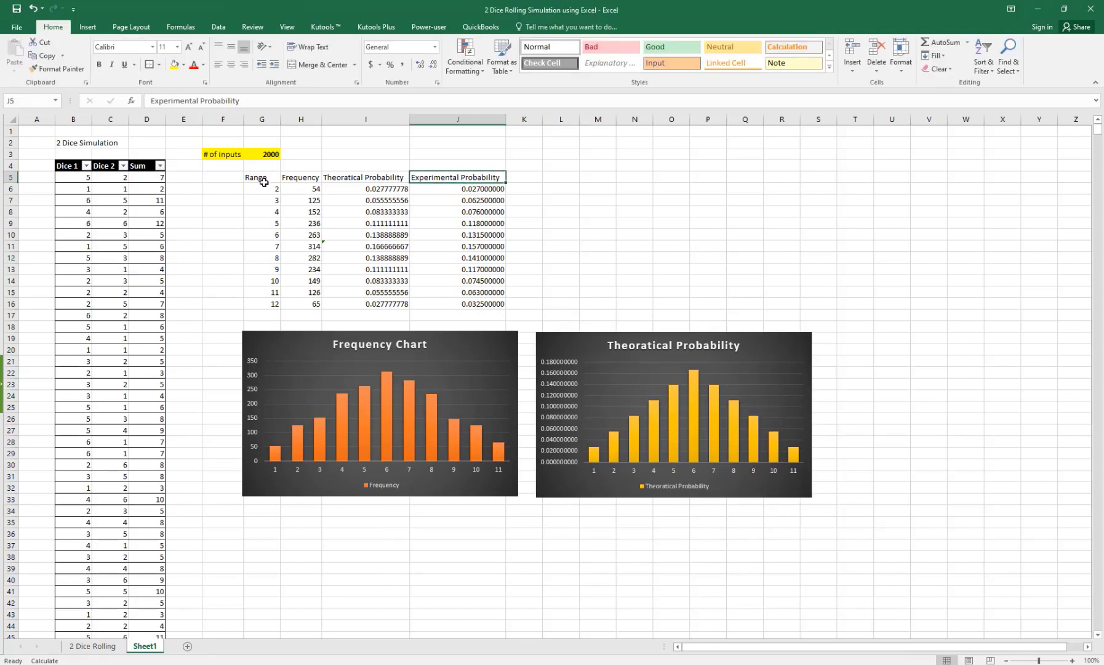
{"action": "left_click_drag", "start_coordinate": [259, 179], "coordinate": [259, 302]}
{"action": "left_click_drag", "start_coordinate": [473, 178], "coordinate": [491, 305]}
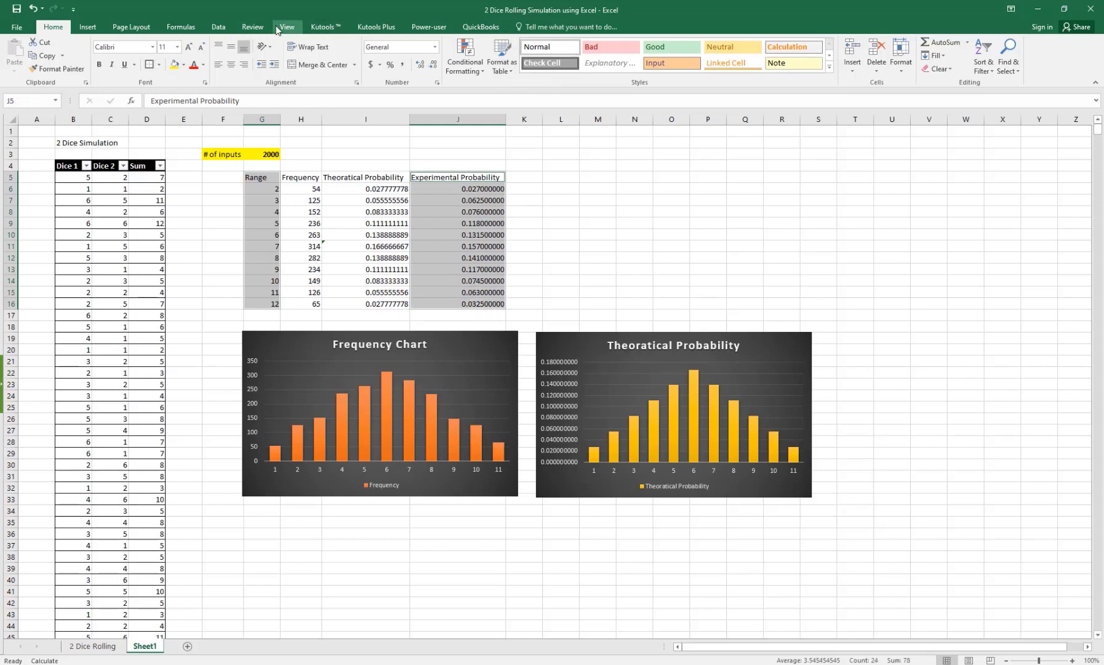
{"action": "left_click", "coordinate": [87, 26]}
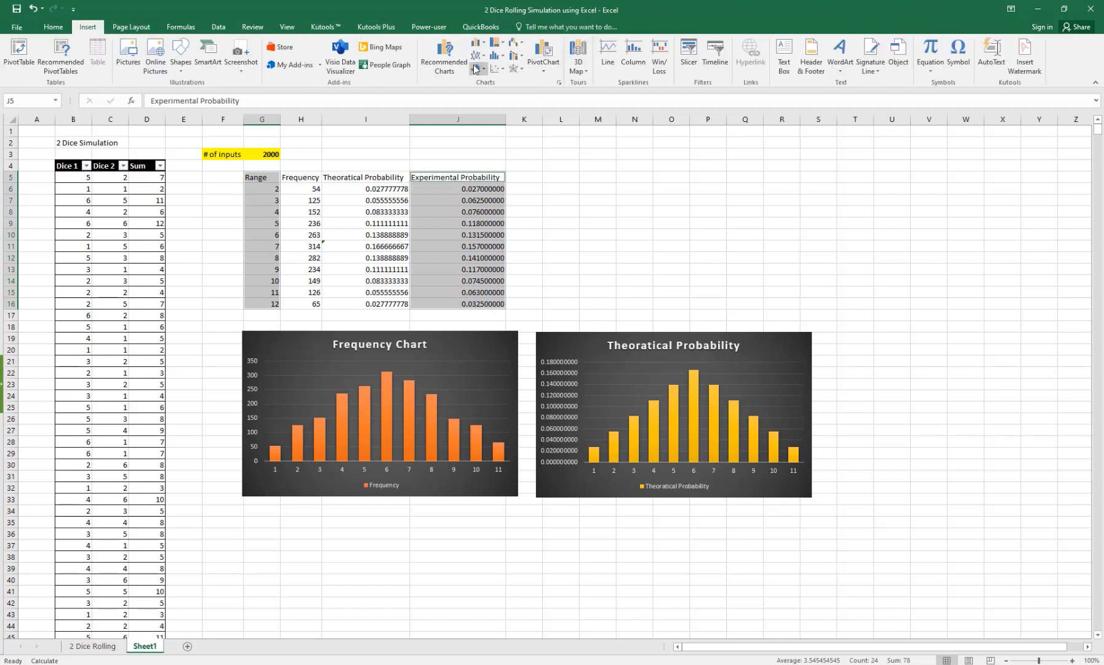
{"action": "left_click", "coordinate": [483, 46]}
{"action": "left_click", "coordinate": [480, 78]}
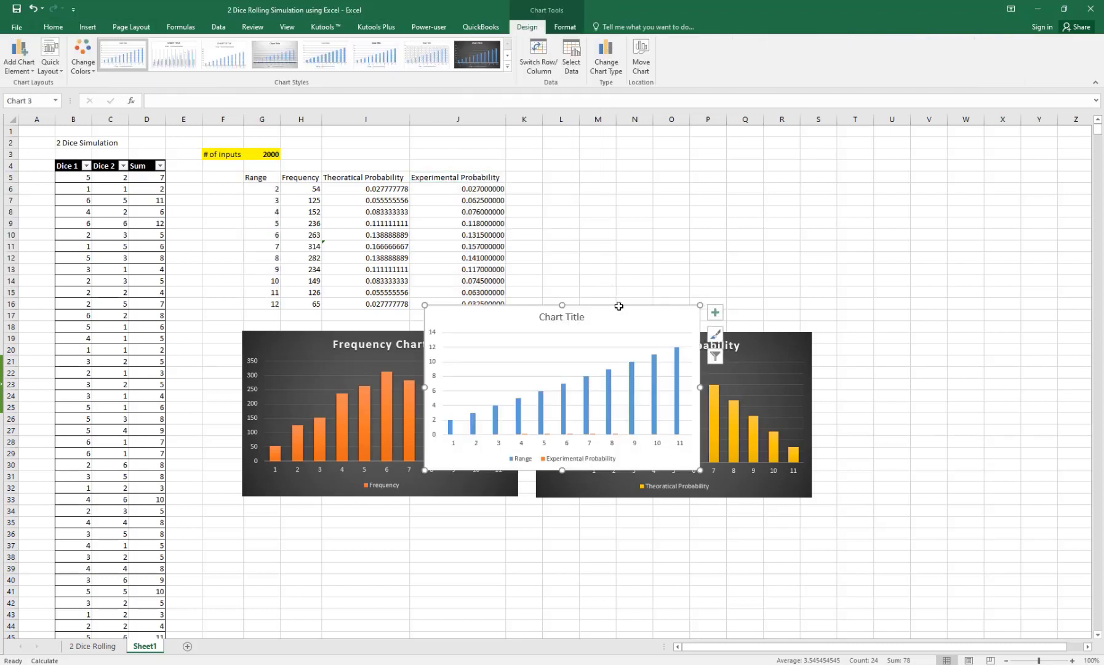
Step: Remove the Range series, move the chart beside the table, and apply dark style with blue bars
{"action": "left_click", "coordinate": [713, 352]}
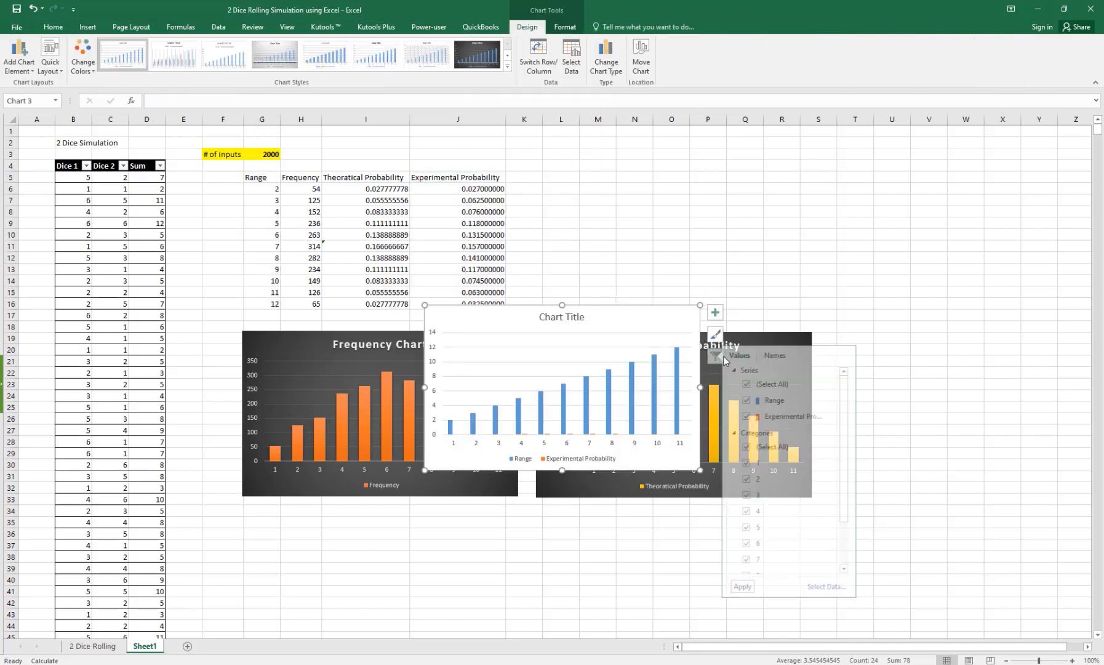
{"action": "left_click", "coordinate": [756, 401]}
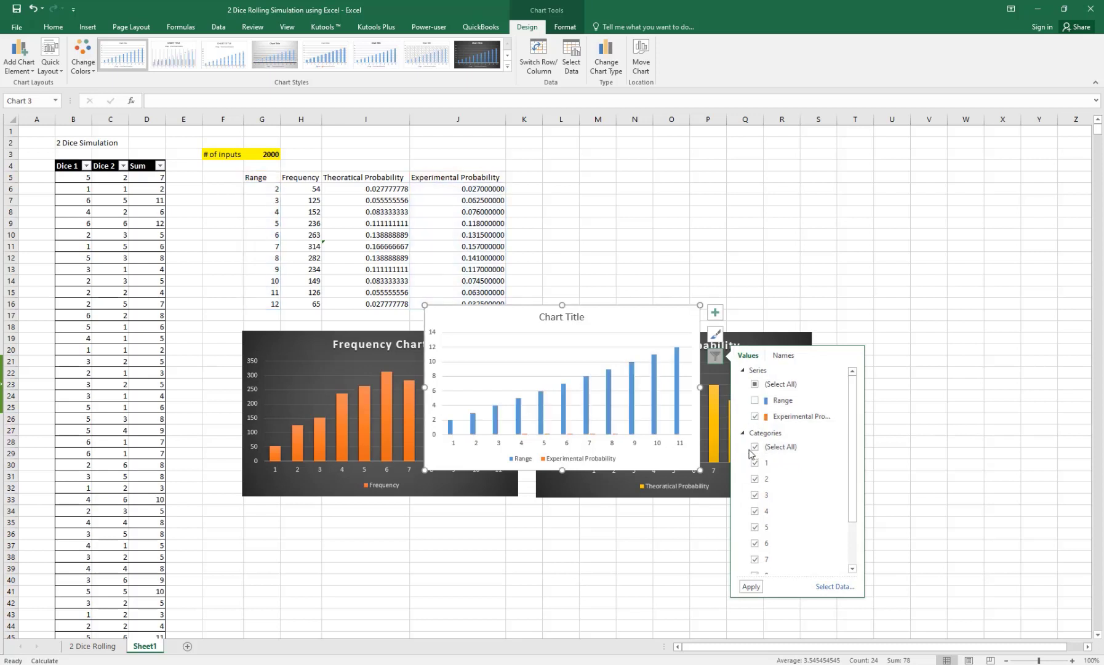
{"action": "left_click", "coordinate": [751, 587]}
{"action": "left_click_drag", "start_coordinate": [634, 318], "coordinate": [742, 160]}
{"action": "left_click", "coordinate": [484, 61]}
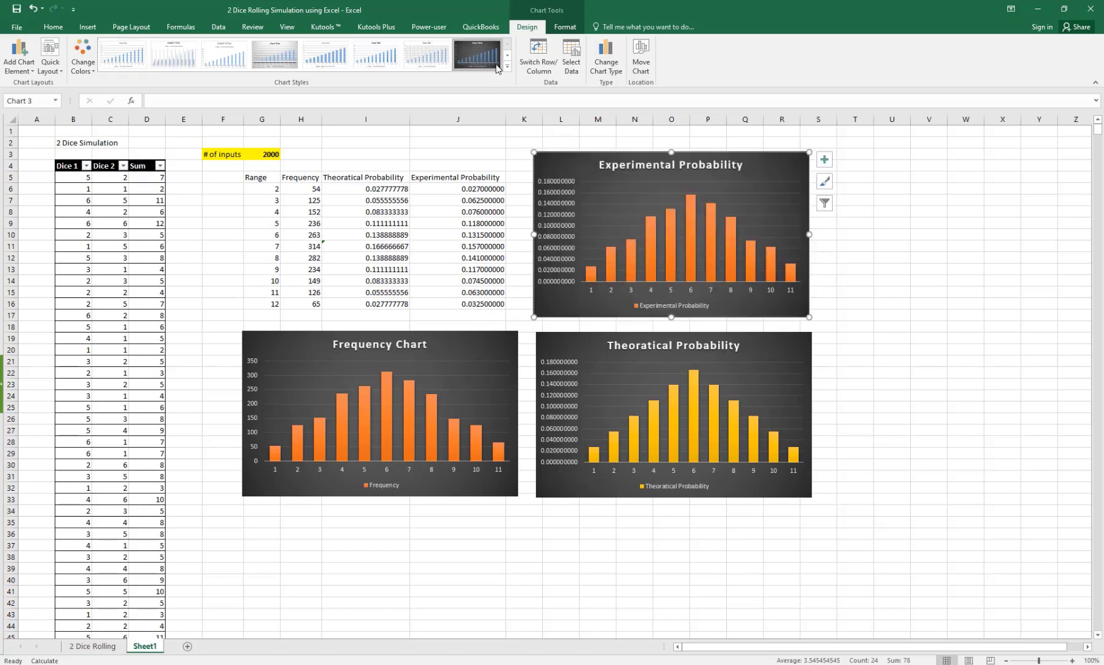
{"action": "left_click", "coordinate": [83, 58]}
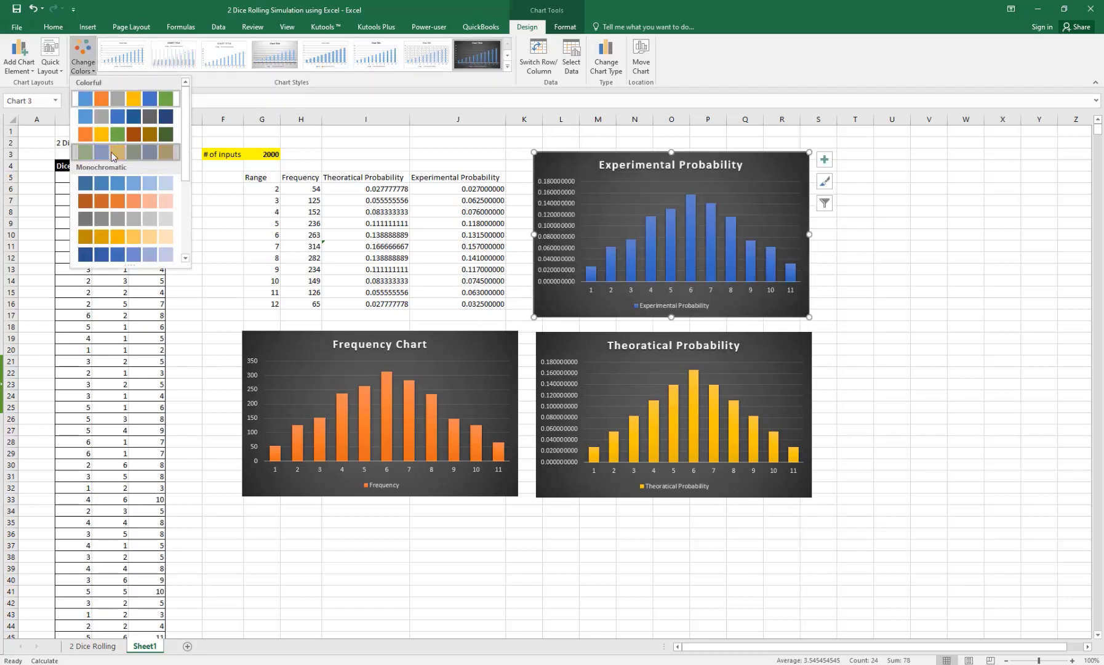
{"action": "left_click", "coordinate": [113, 154]}
{"action": "left_click", "coordinate": [920, 382]}
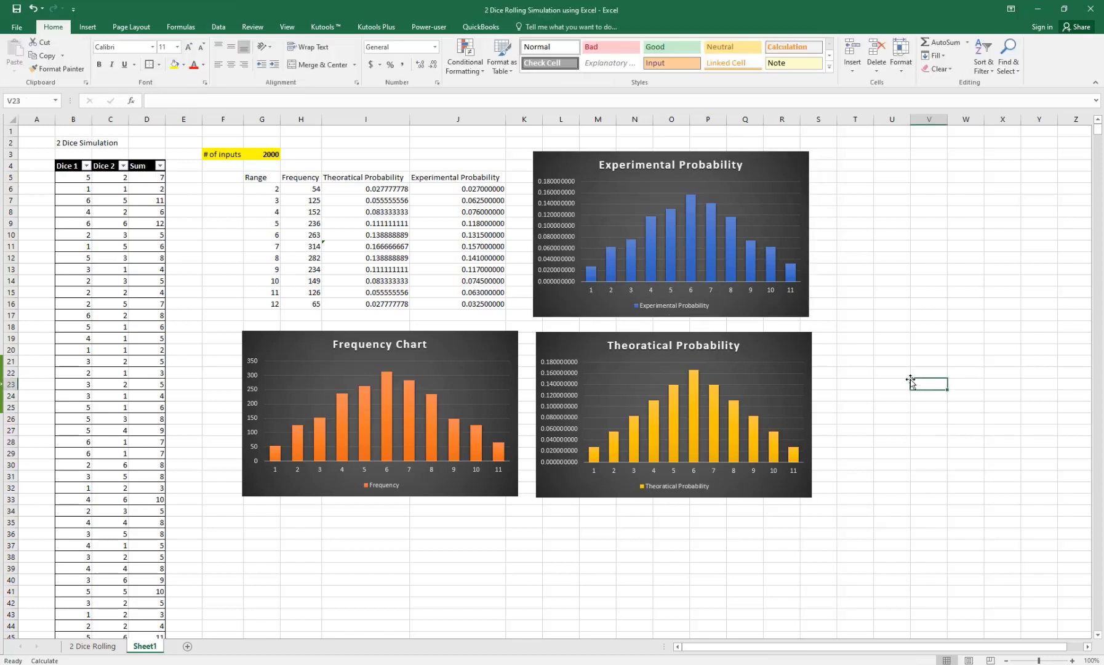
Step: Enter 1 in I38 and 2 in I39
{"action": "left_click", "coordinate": [346, 555]}
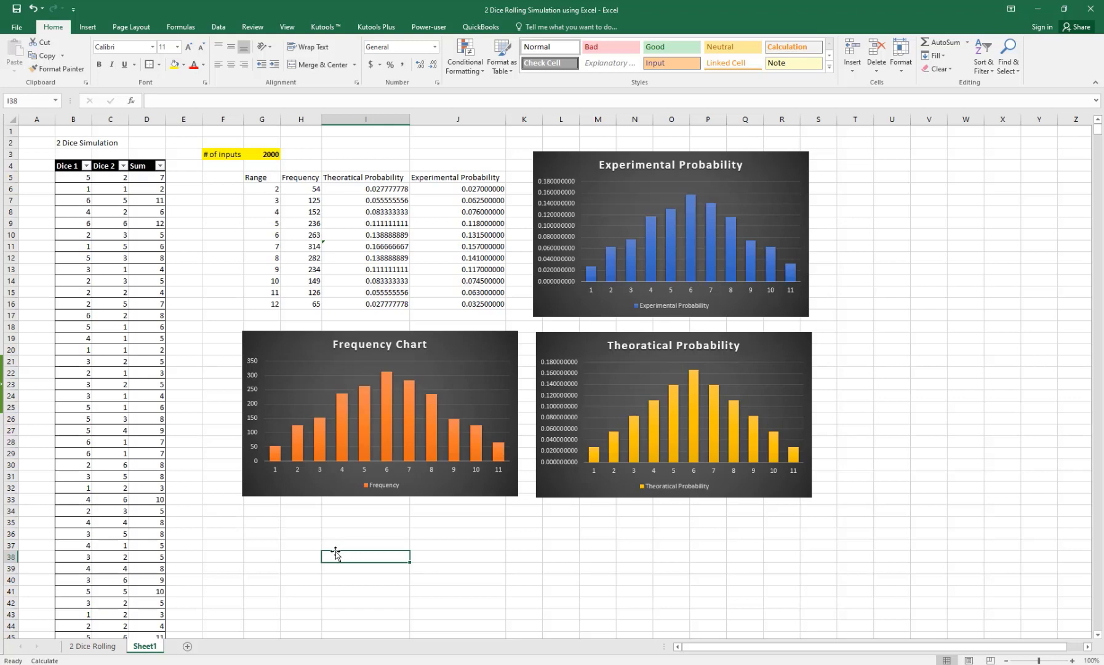
{"action": "type", "text": "1"}
{"action": "key", "text": "Return"}
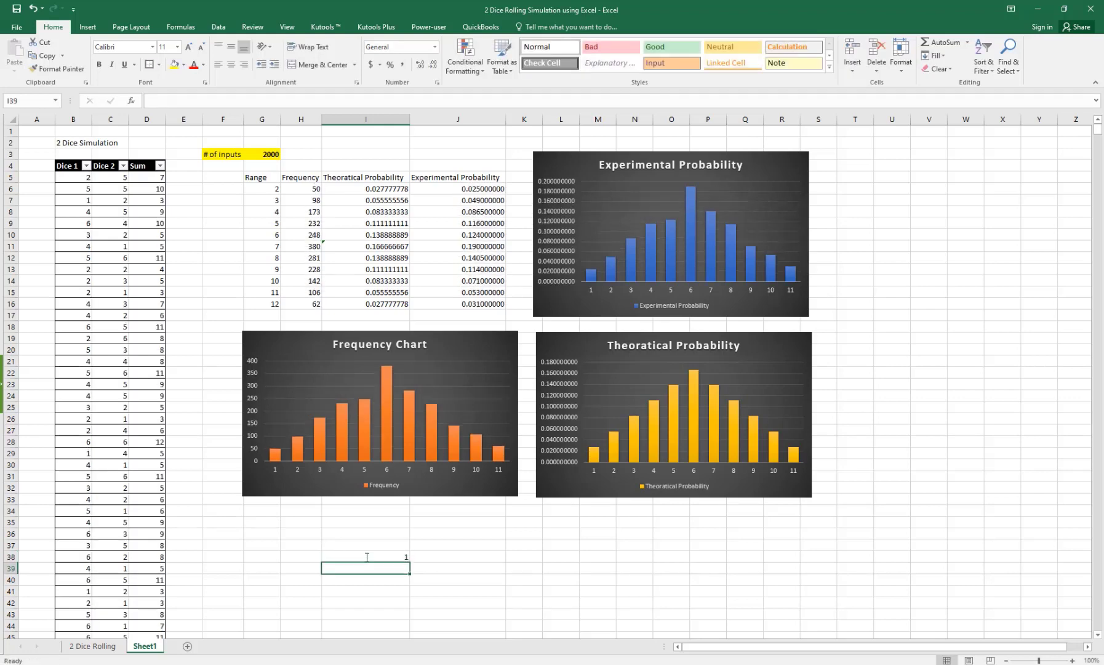
{"action": "type", "text": "2"}
{"action": "key", "text": "Return"}
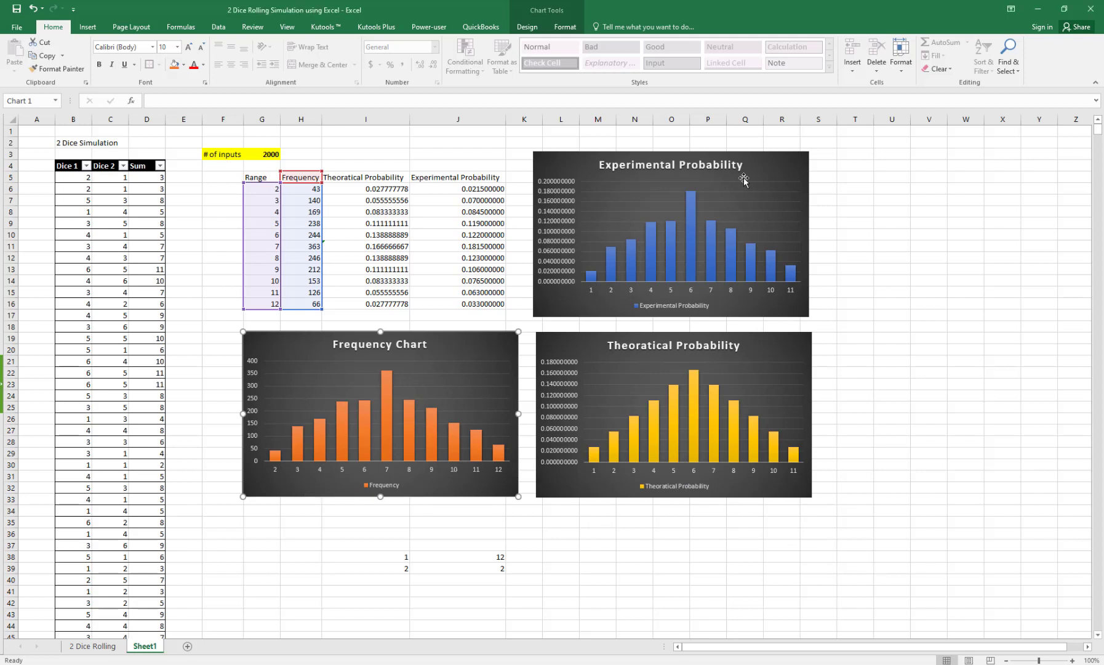
Step: In the Experimental Probability chart's data source, remove Range and use G6:G16 as axis labels
{"action": "left_click", "coordinate": [769, 163]}
{"action": "left_click", "coordinate": [825, 202]}
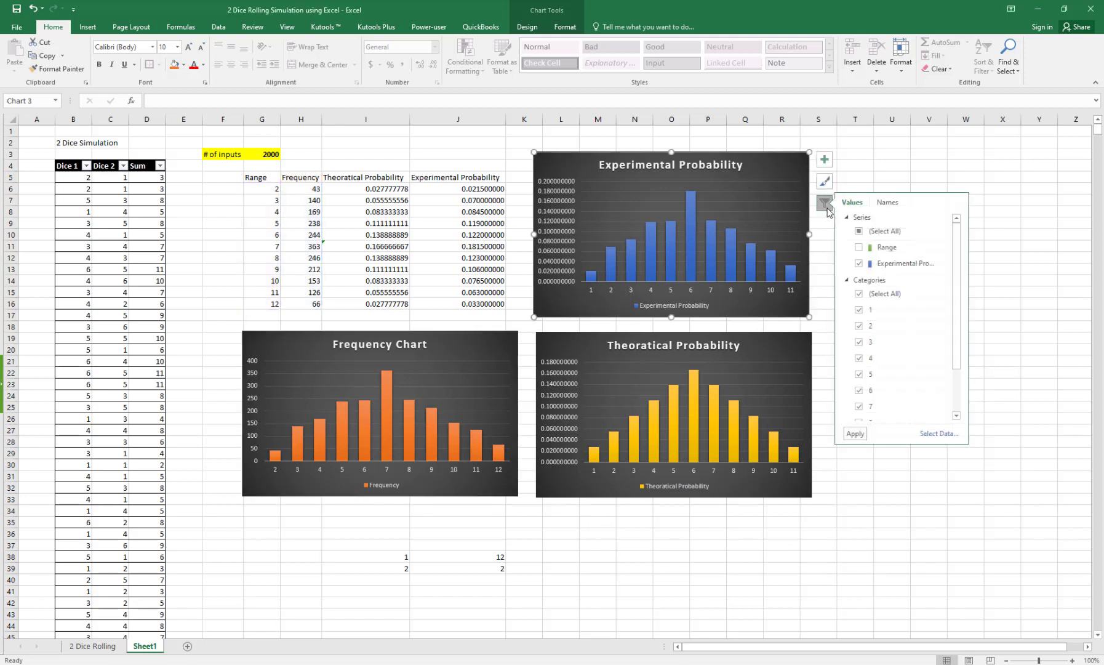
{"action": "left_click", "coordinate": [936, 434]}
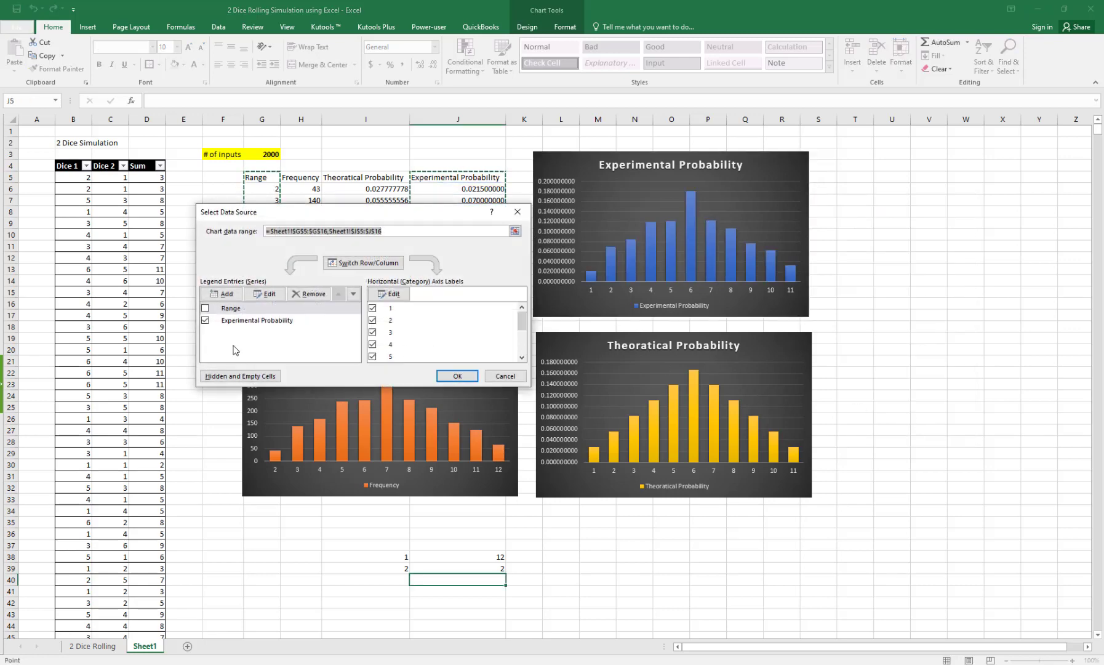
{"action": "left_click", "coordinate": [232, 310]}
{"action": "left_click", "coordinate": [301, 294]}
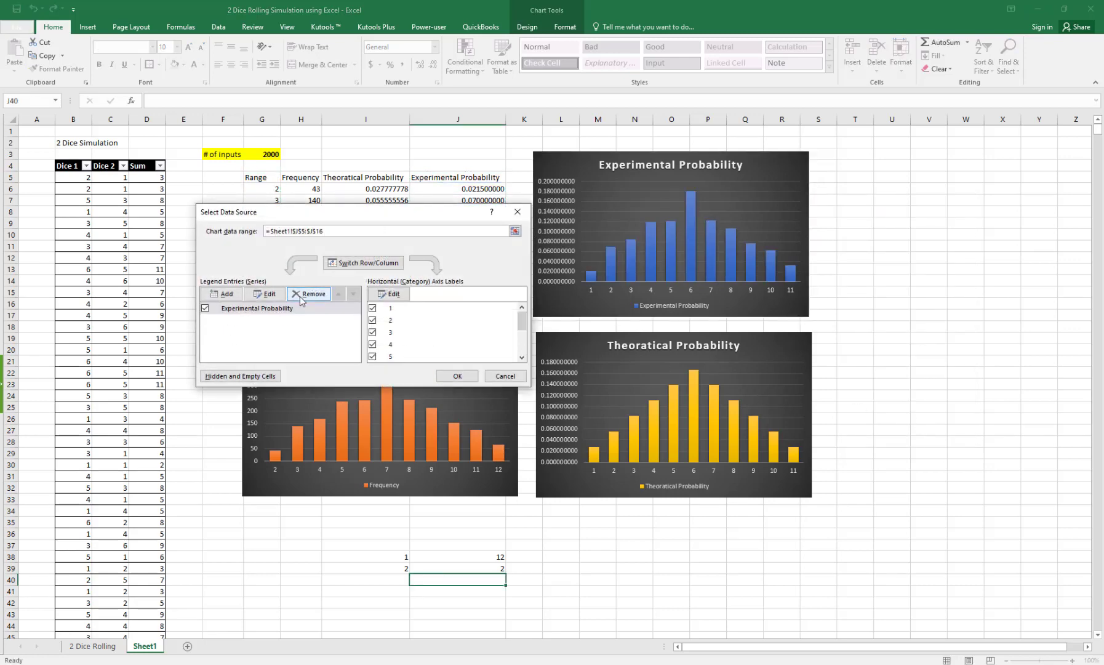
{"action": "left_click", "coordinate": [401, 295]}
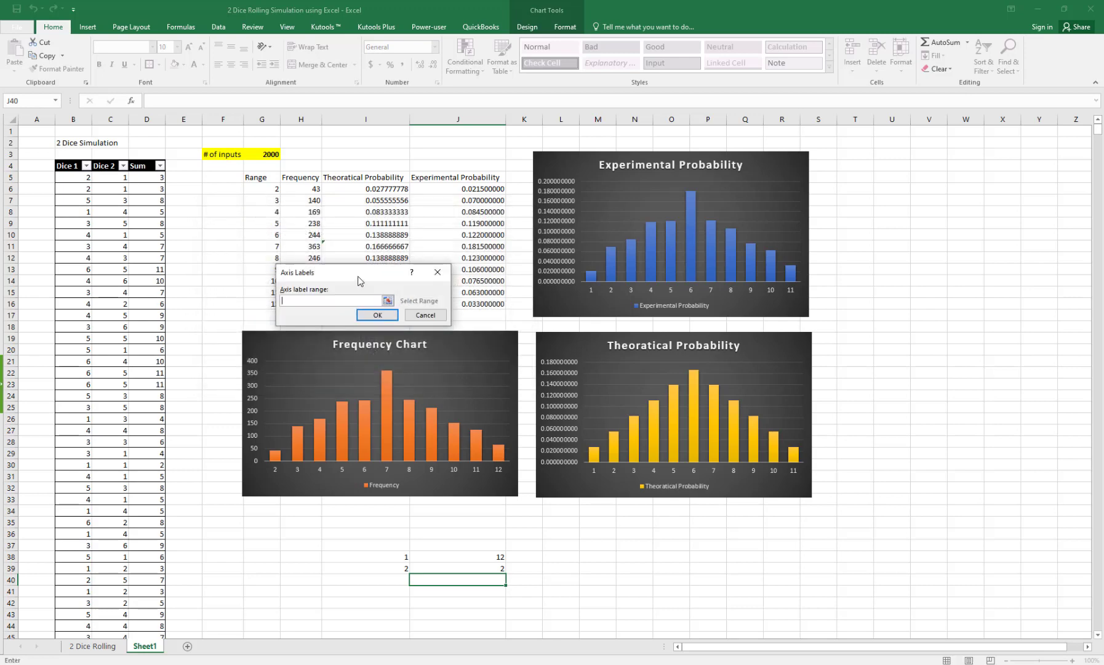
{"action": "left_click_drag", "start_coordinate": [275, 188], "coordinate": [274, 303]}
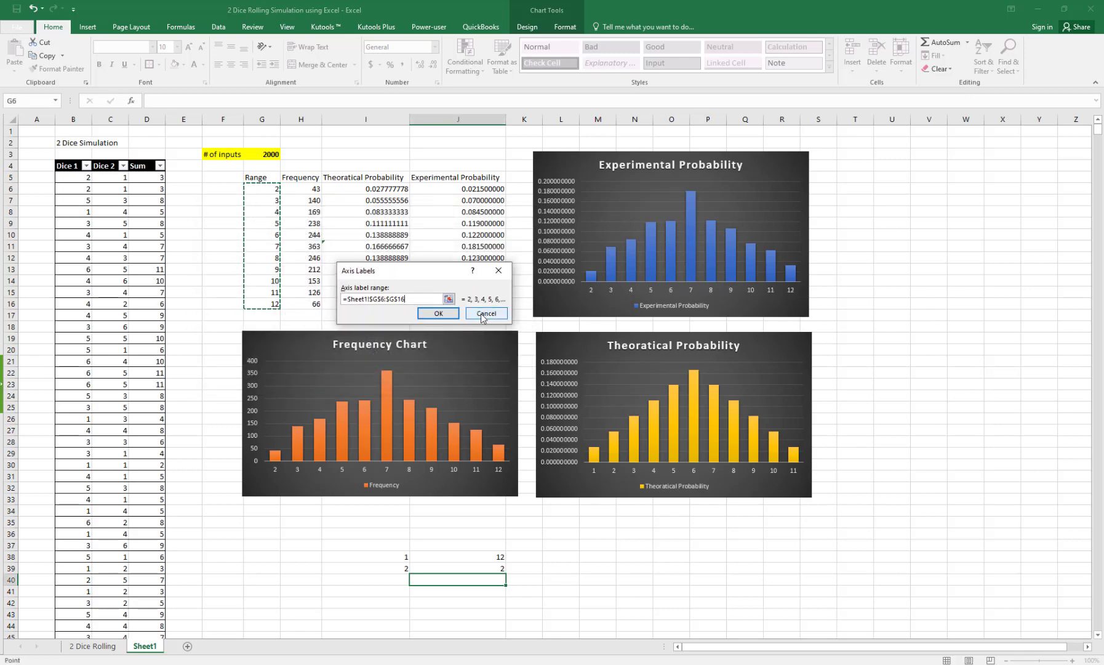
{"action": "left_click", "coordinate": [438, 314]}
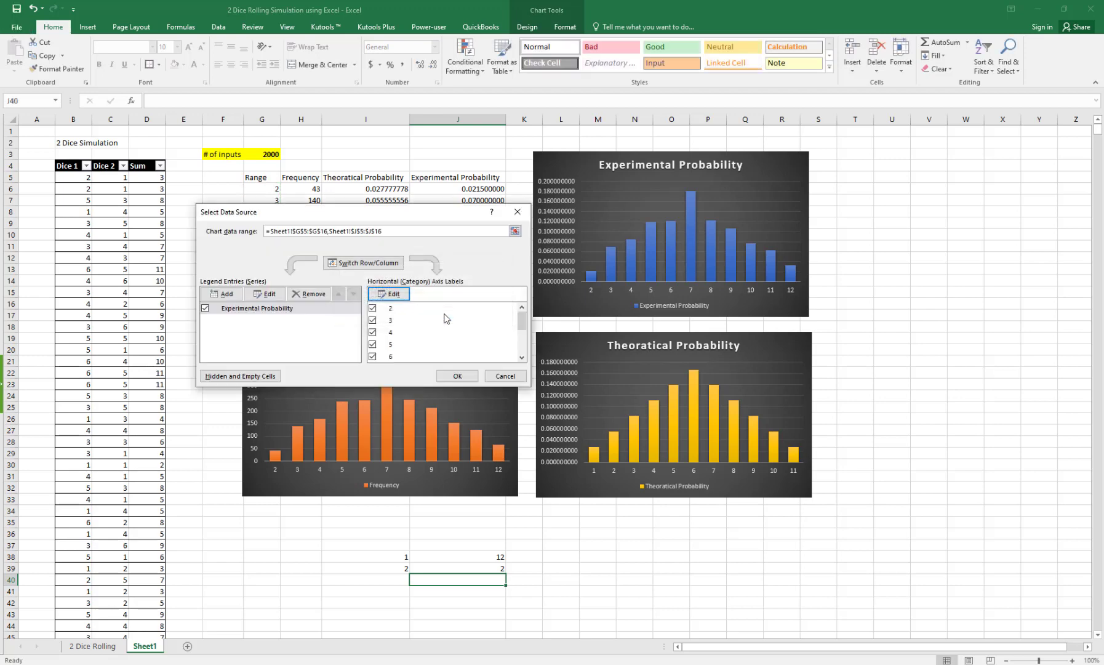
{"action": "left_click", "coordinate": [456, 373]}
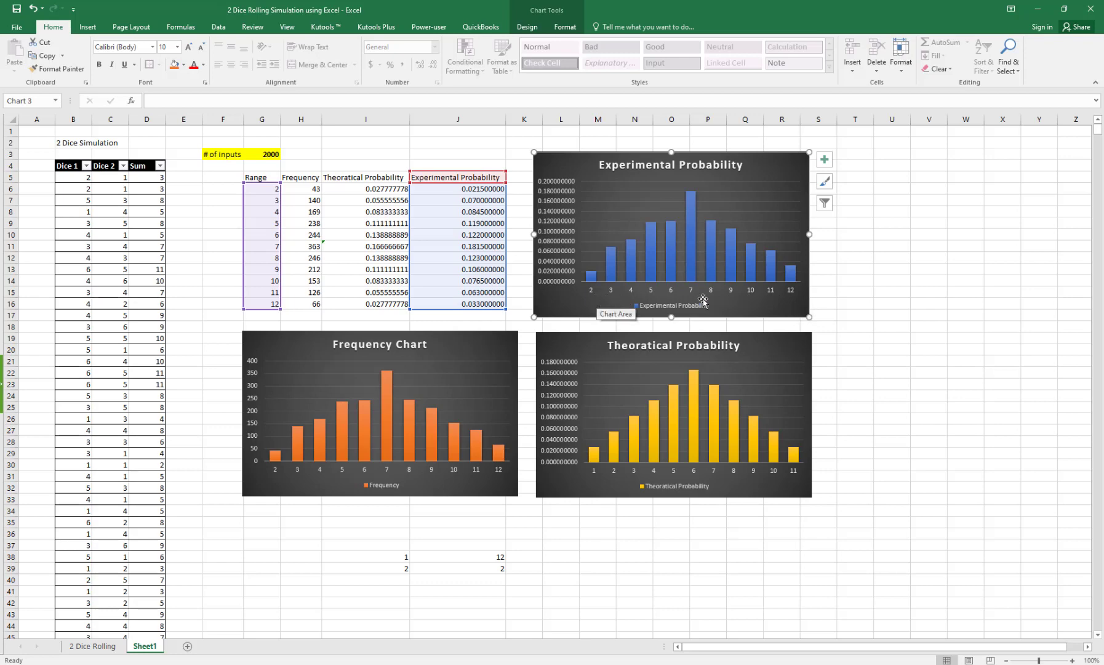
{"action": "left_click", "coordinate": [785, 380]}
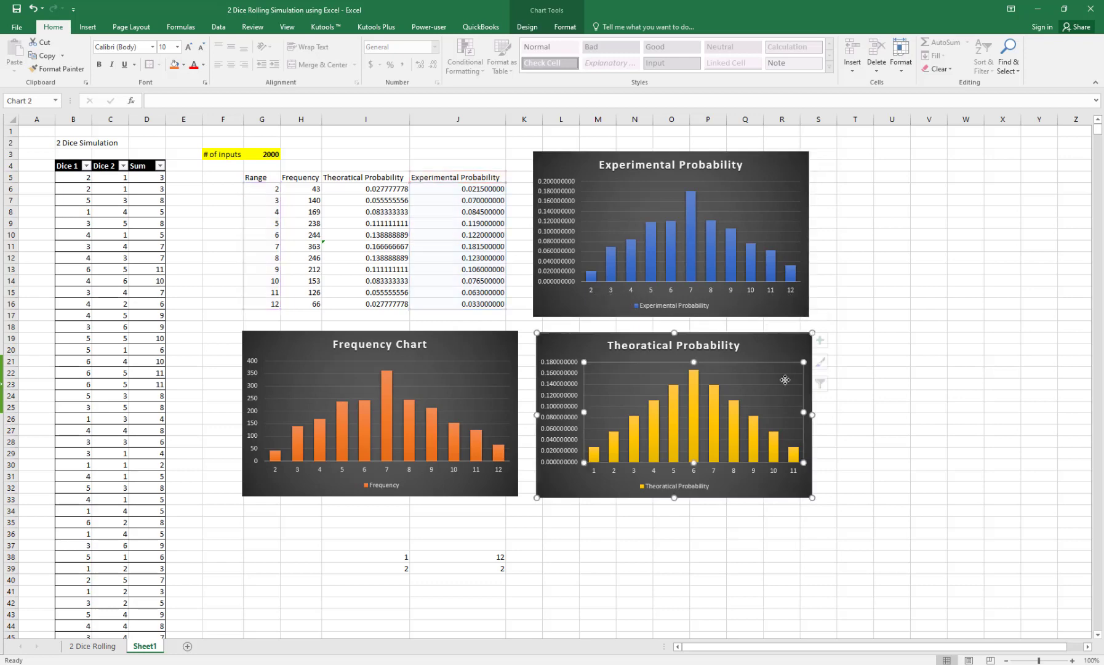
Step: In the Theoretical Probability chart's data source, remove Range and set axis labels to G6:G16
{"action": "left_click", "coordinate": [827, 383]}
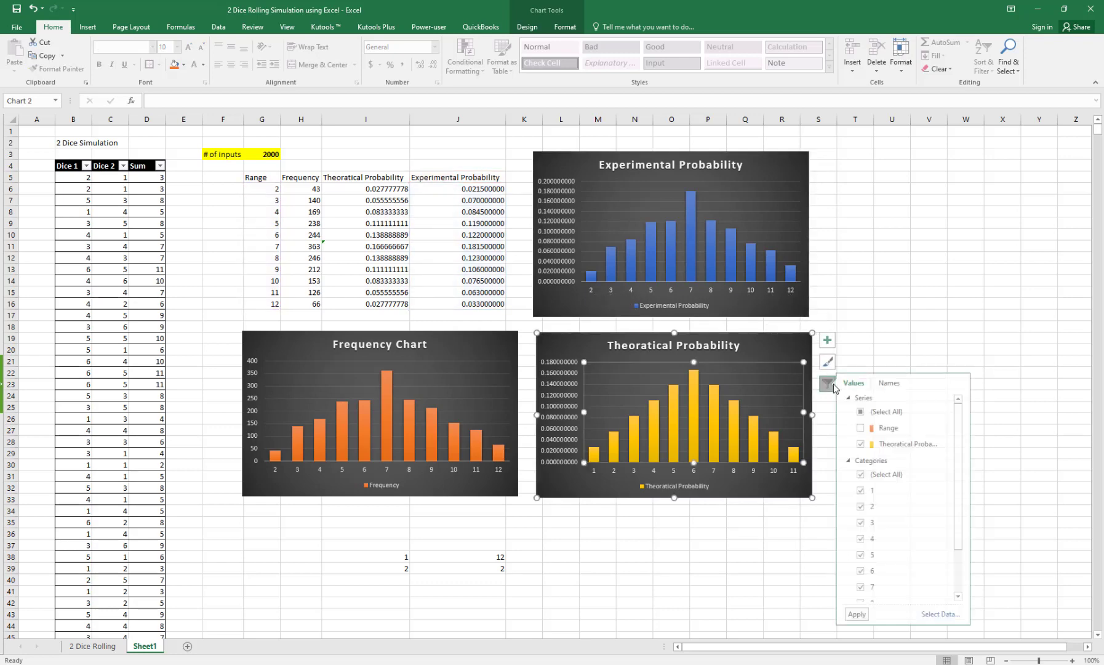
{"action": "left_click", "coordinate": [945, 614]}
{"action": "left_click", "coordinate": [256, 311]}
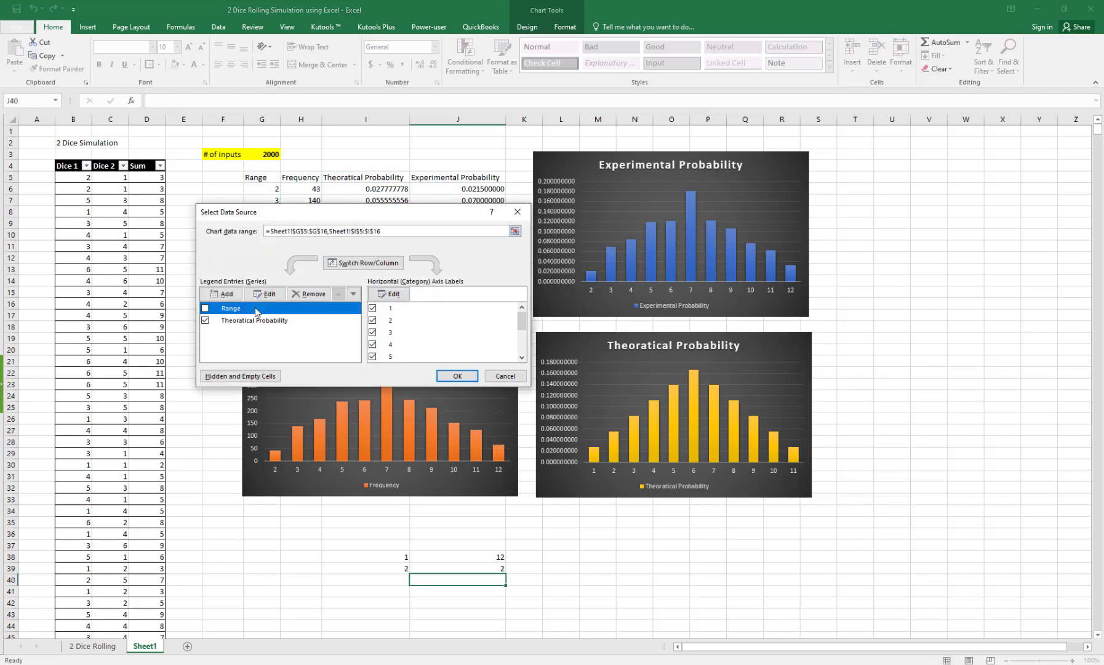
{"action": "left_click", "coordinate": [308, 294]}
{"action": "left_click", "coordinate": [391, 294]}
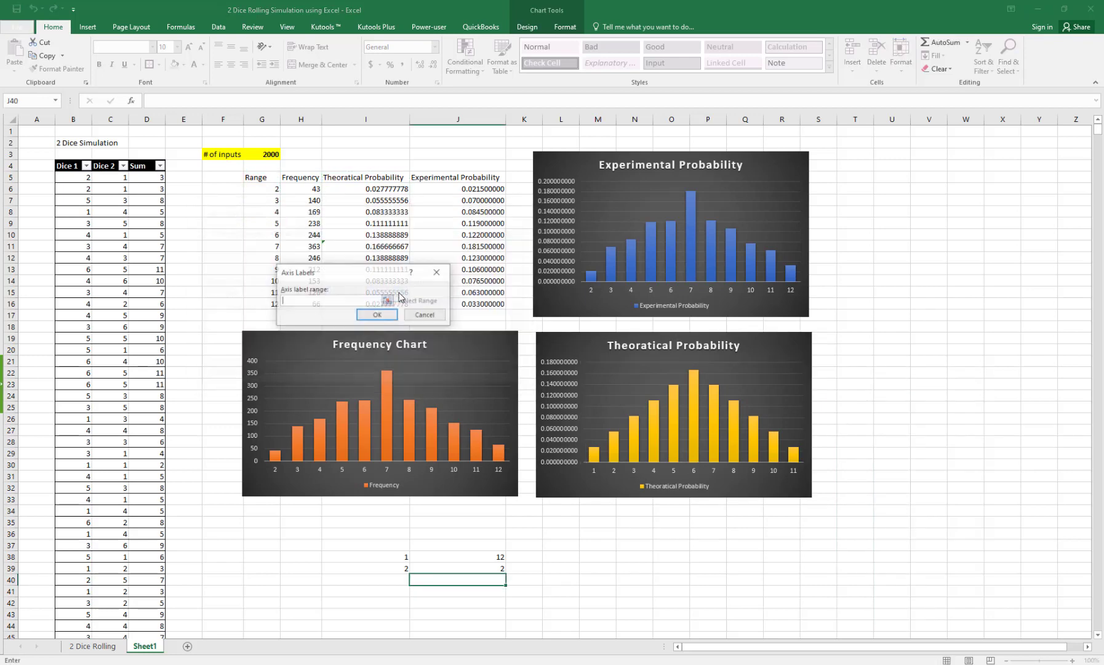
{"action": "left_click", "coordinate": [388, 300]}
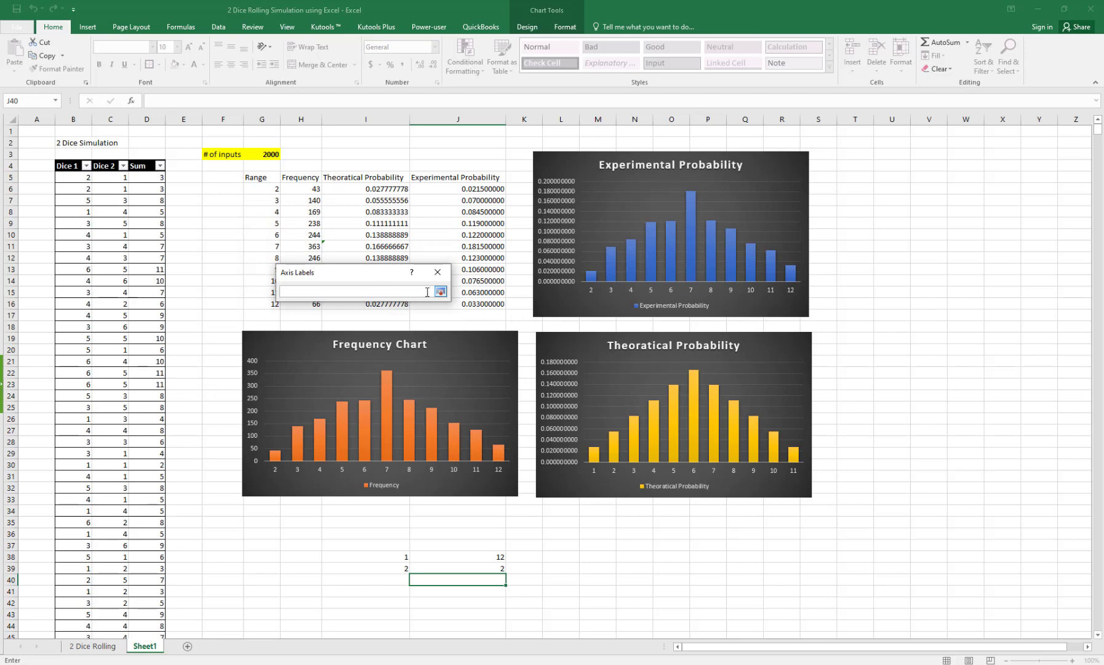
{"action": "left_click_drag", "start_coordinate": [274, 190], "coordinate": [276, 304]}
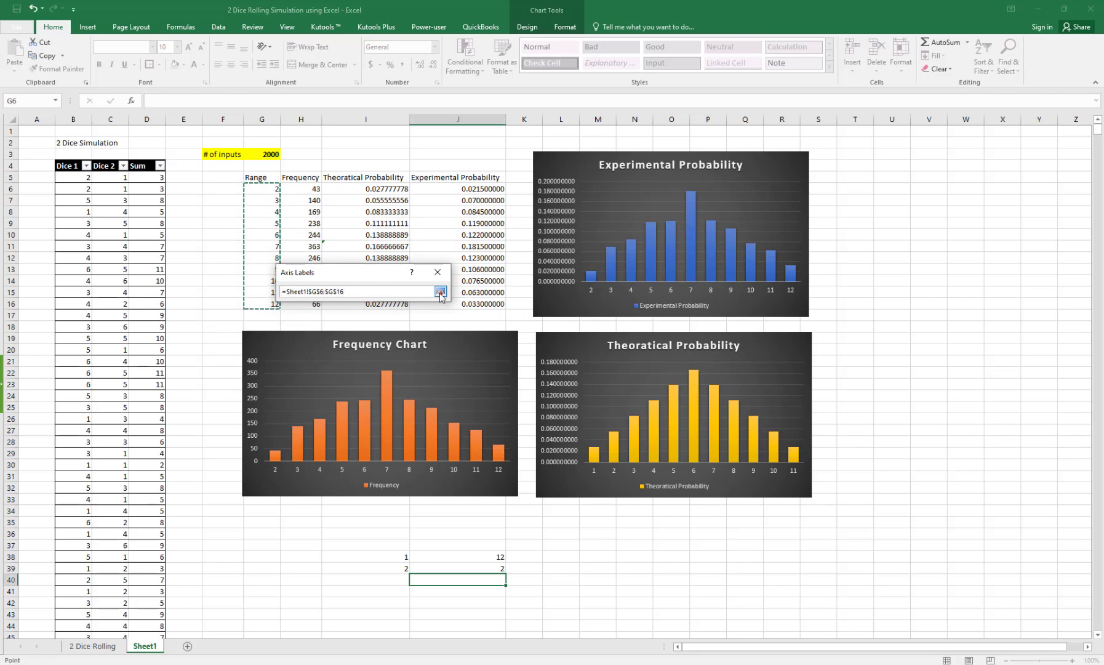
{"action": "left_click", "coordinate": [441, 293]}
{"action": "left_click", "coordinate": [422, 313]}
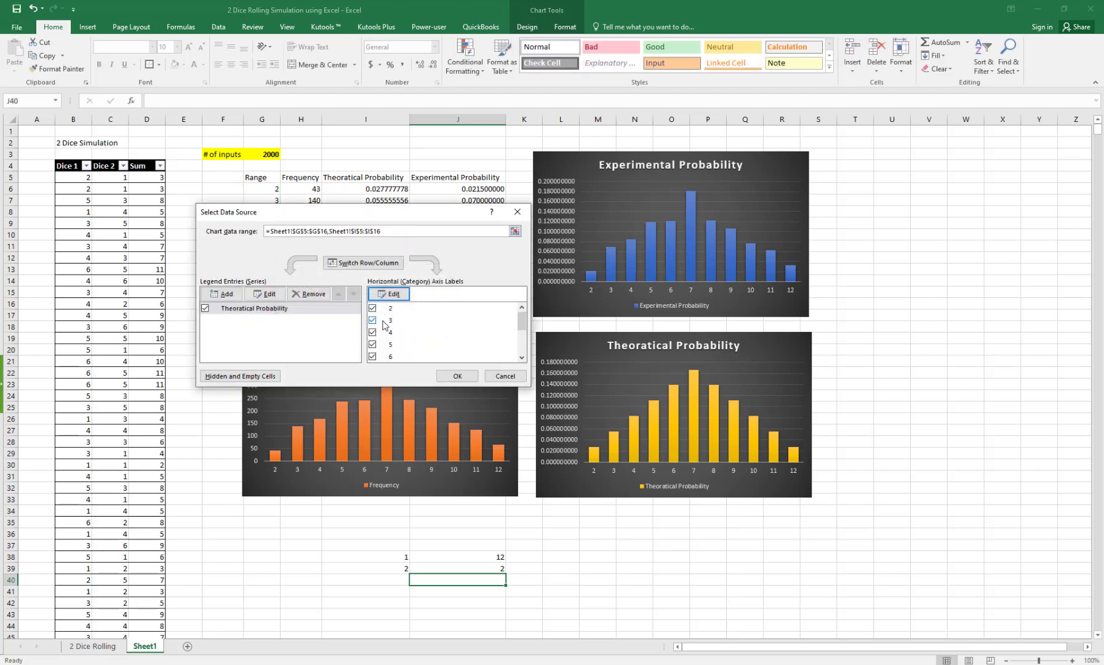
{"action": "left_click", "coordinate": [458, 375]}
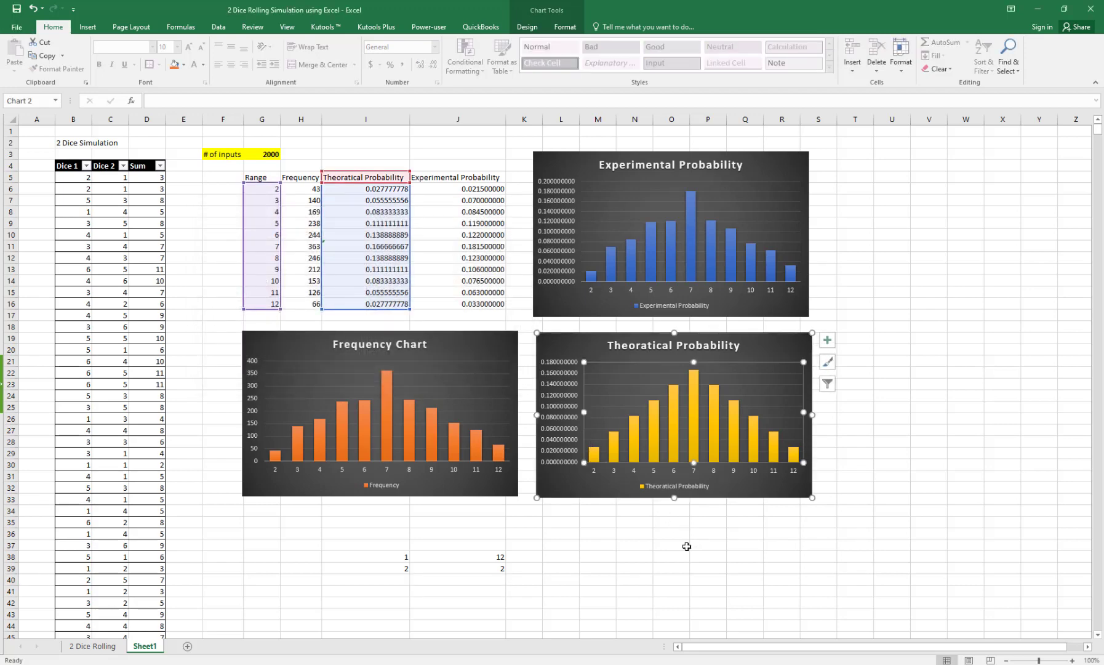
{"action": "left_click", "coordinate": [636, 548]}
{"action": "left_click", "coordinate": [491, 569]}
Step: Clear the helper numbers in I37:J40 and type test entries qa, a, d down from H37
{"action": "left_click_drag", "start_coordinate": [404, 548], "coordinate": [492, 579]}
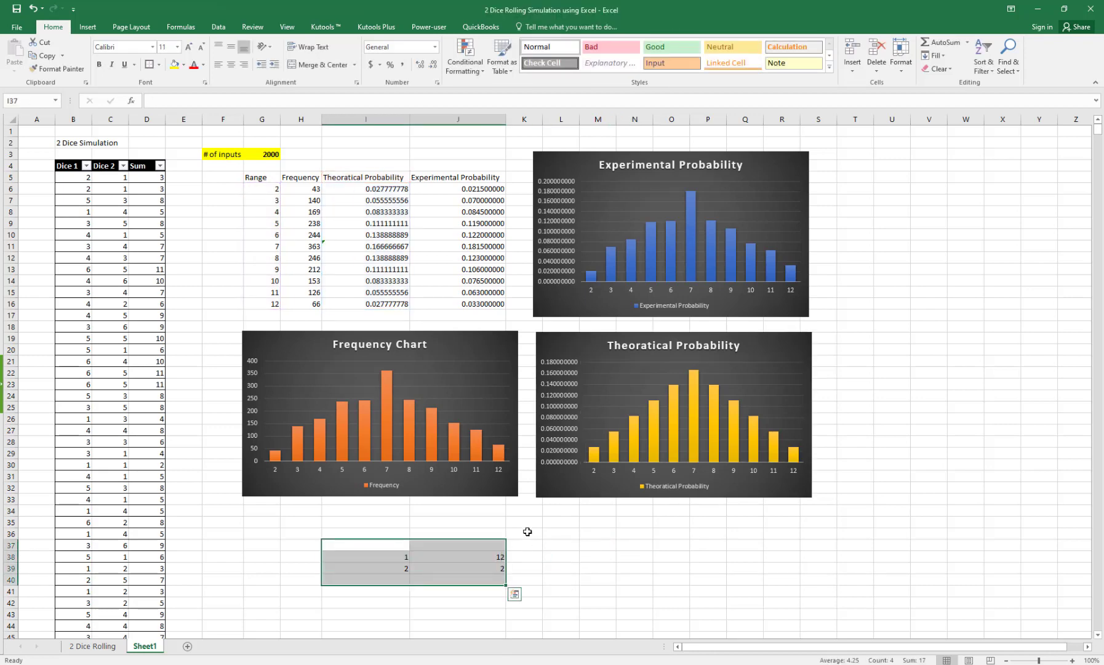
{"action": "key", "text": "Delete"}
{"action": "left_click", "coordinate": [295, 547]}
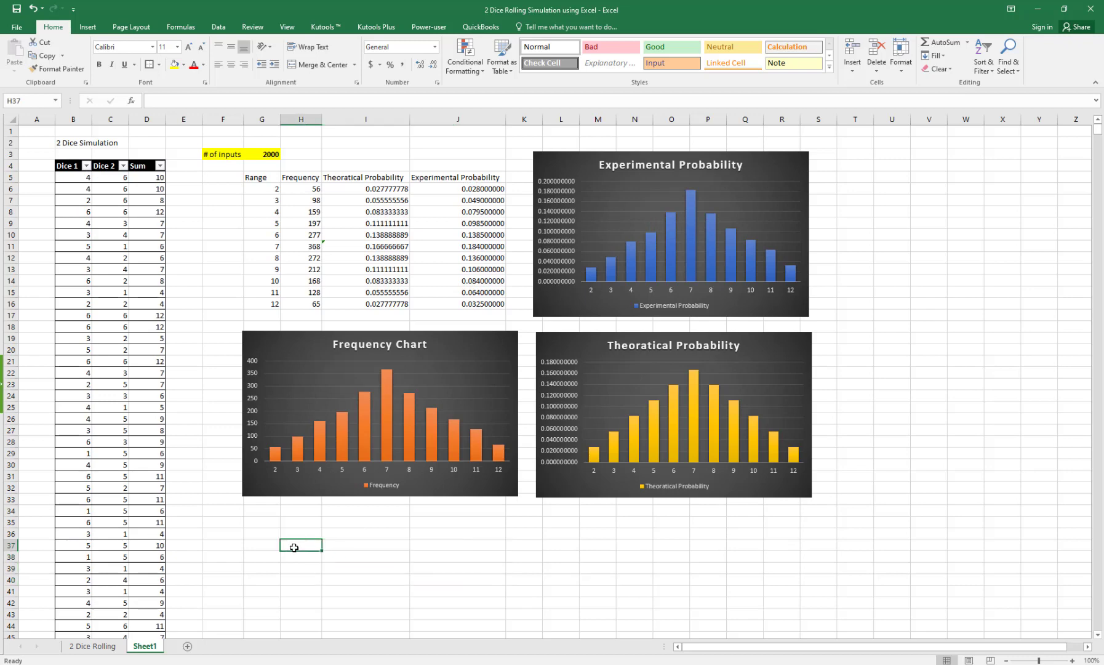
{"action": "type", "text": "qa"}
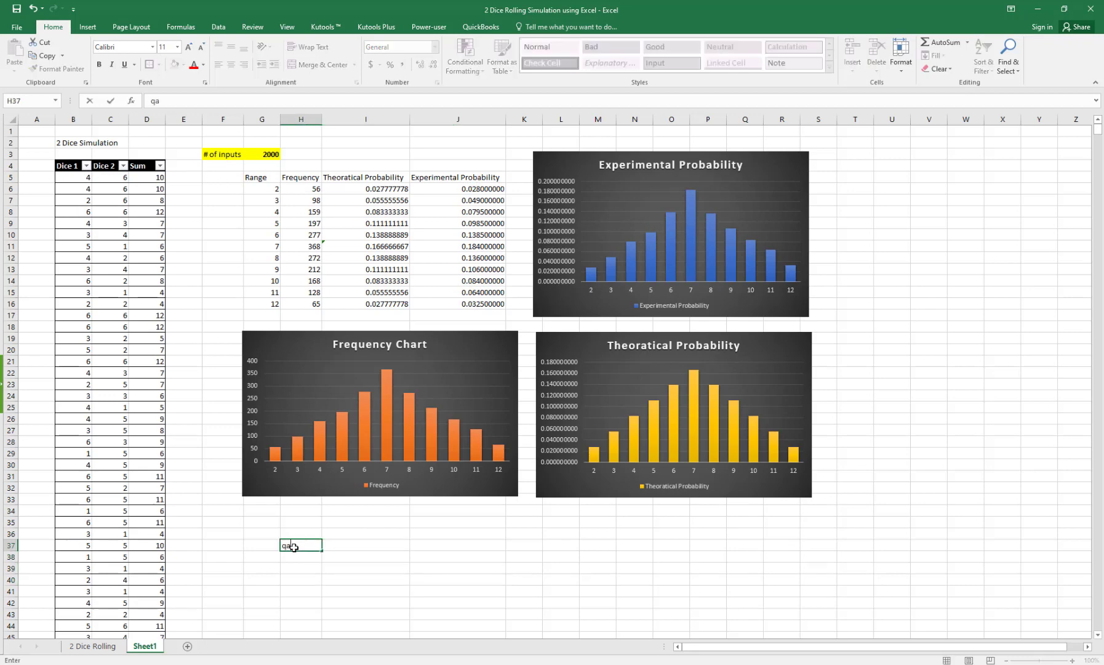
{"action": "key", "text": "Return"}
{"action": "type", "text": "a"}
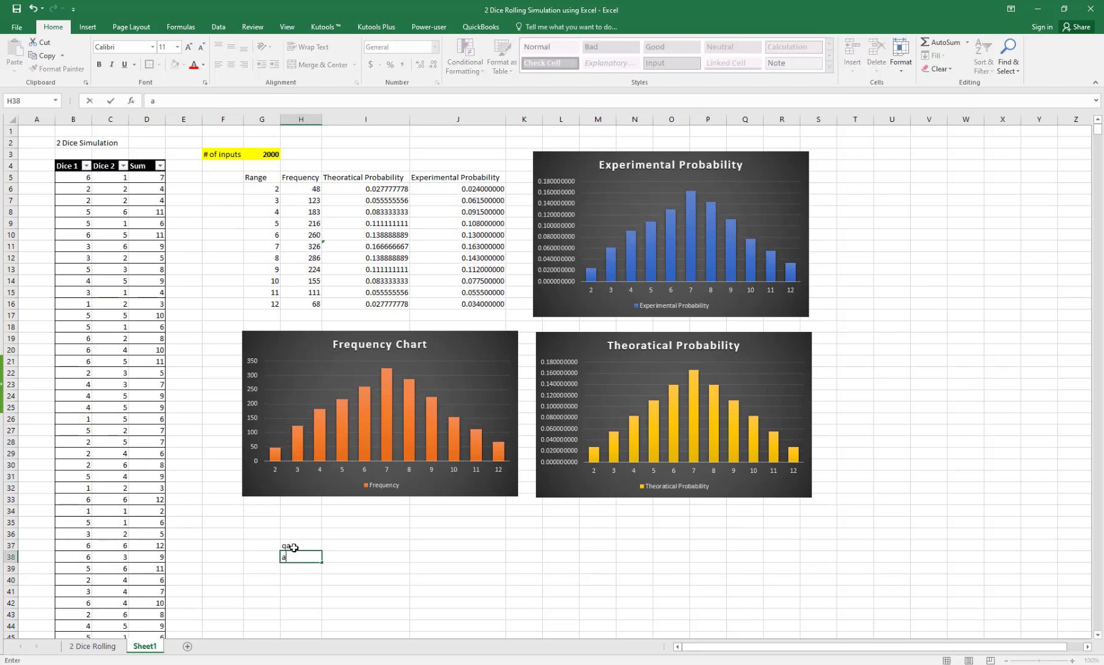
{"action": "key", "text": "Return"}
{"action": "type", "text": "d"}
{"action": "key", "text": "Return"}
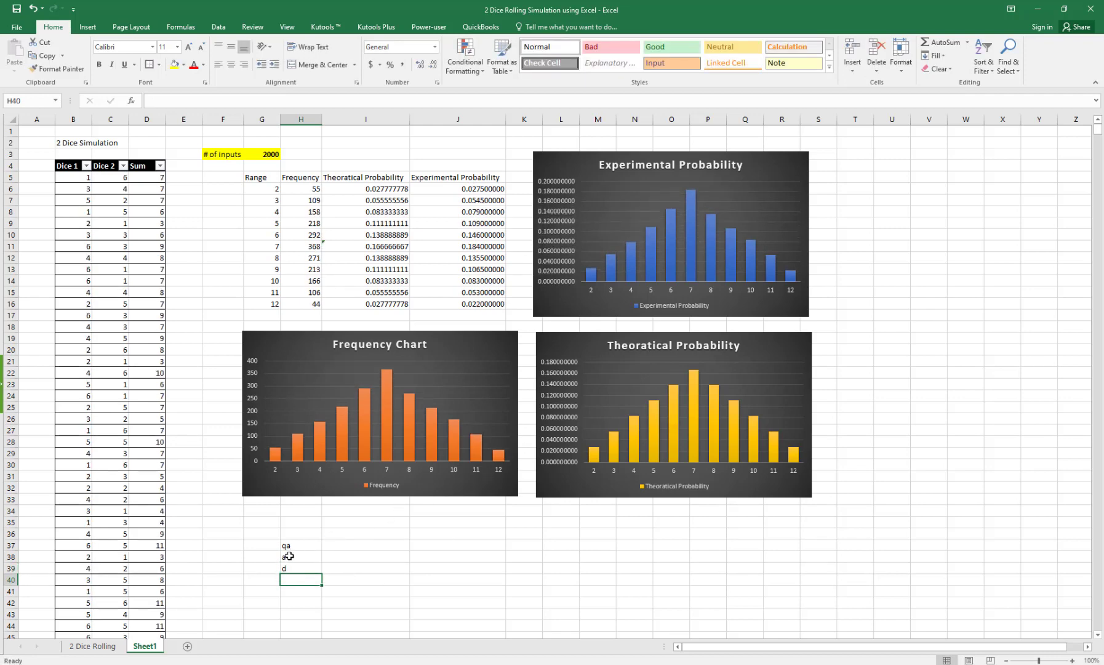
Step: Enter v in H38 and I38, then clear the test entries in G37:I40
{"action": "left_click", "coordinate": [289, 556]}
{"action": "type", "text": "v"}
{"action": "key", "text": "Return"}
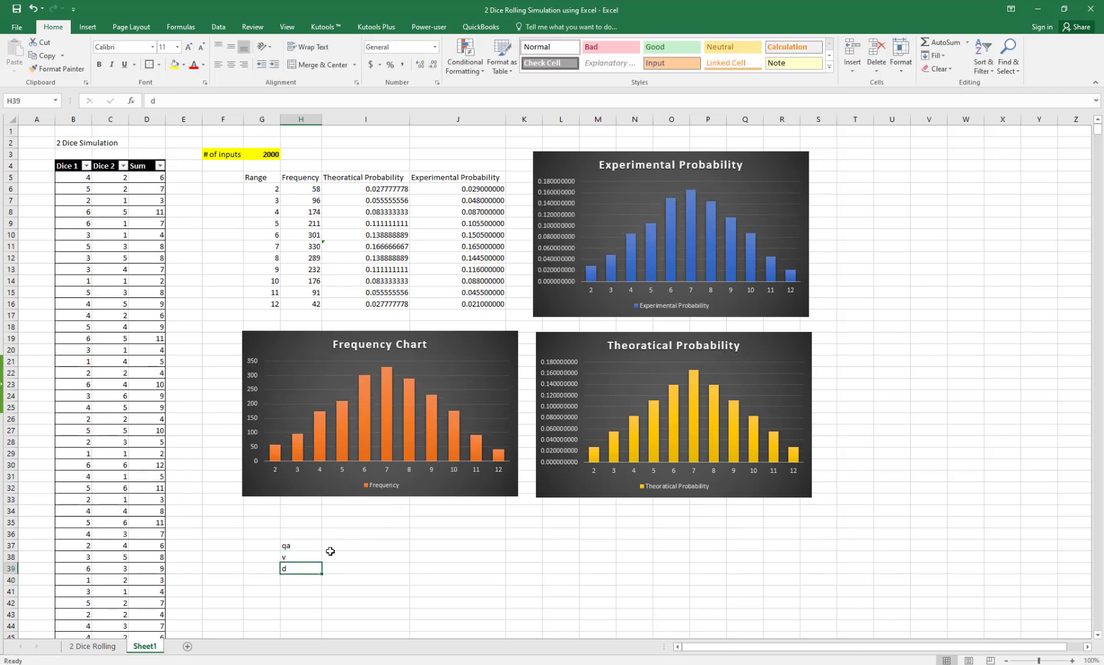
{"action": "left_click", "coordinate": [381, 557]}
{"action": "type", "text": "v"}
{"action": "key", "text": "Return"}
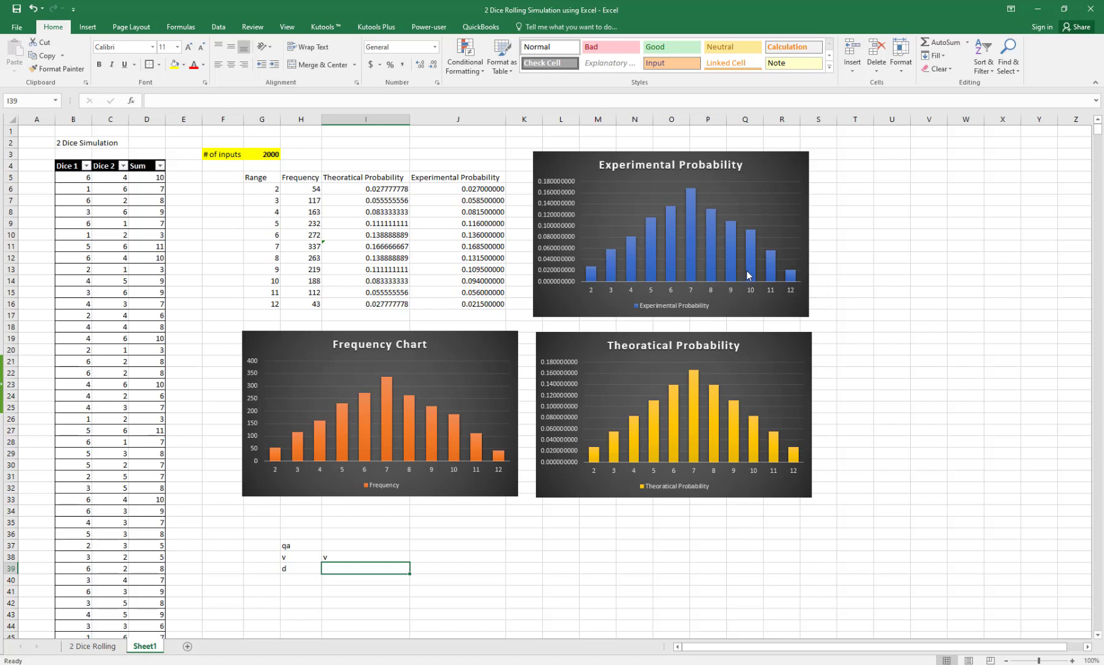
{"action": "mouse_move", "coordinate": [755, 301]}
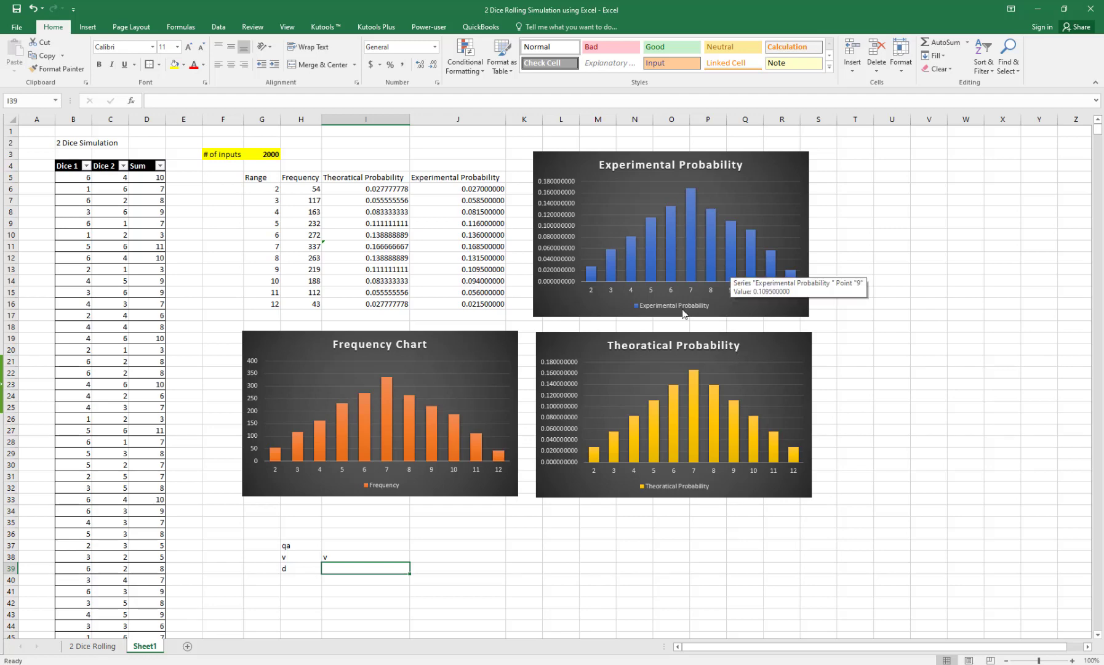
{"action": "left_click_drag", "start_coordinate": [321, 582], "coordinate": [273, 540]}
{"action": "key", "text": "Delete"}
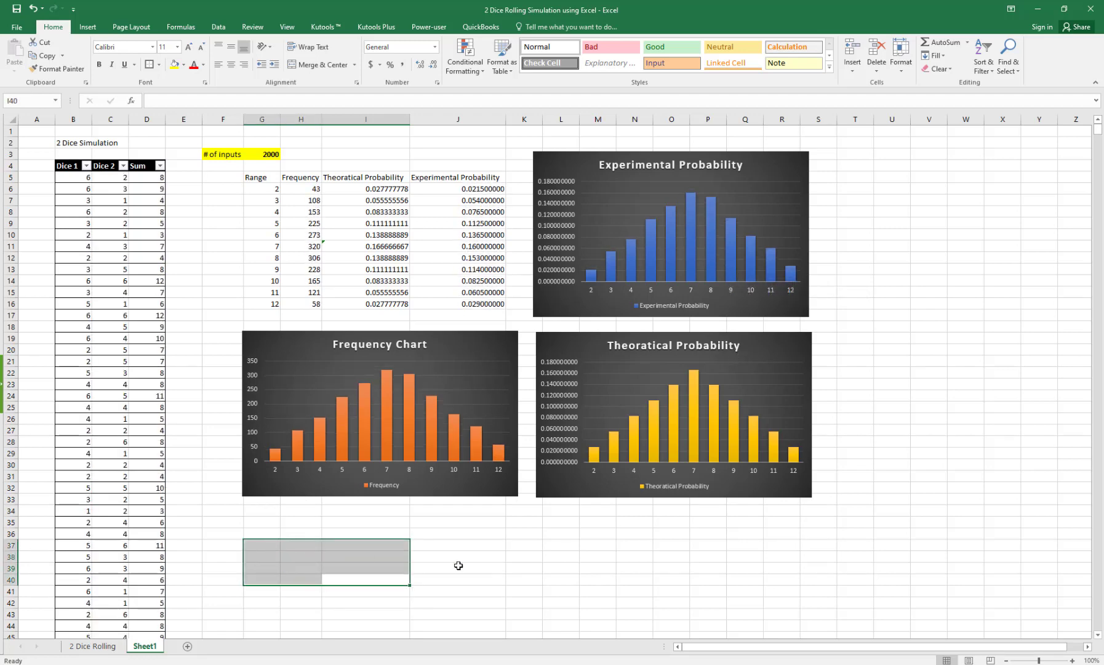